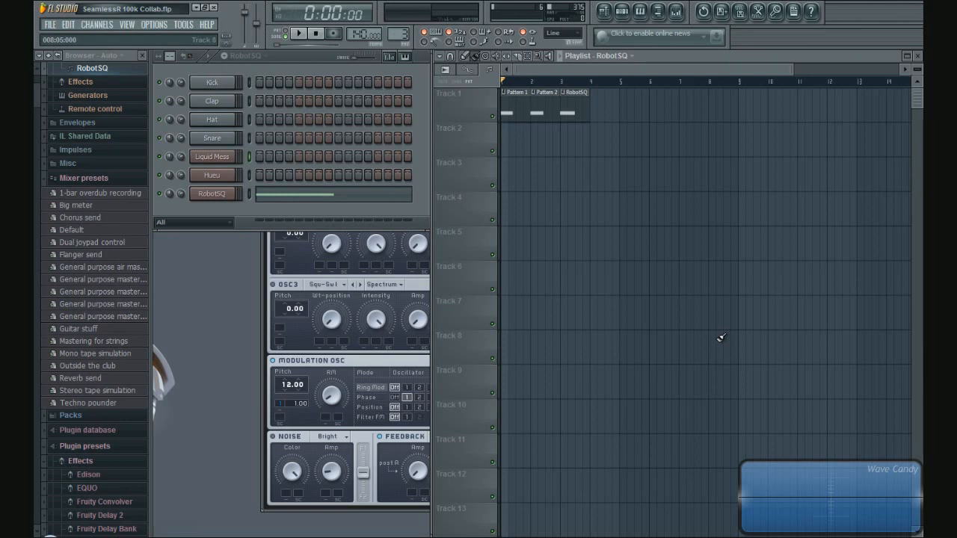
Step: Bring the RobotSQ Massive window to the front and close it to clear the workspace
click(267, 359)
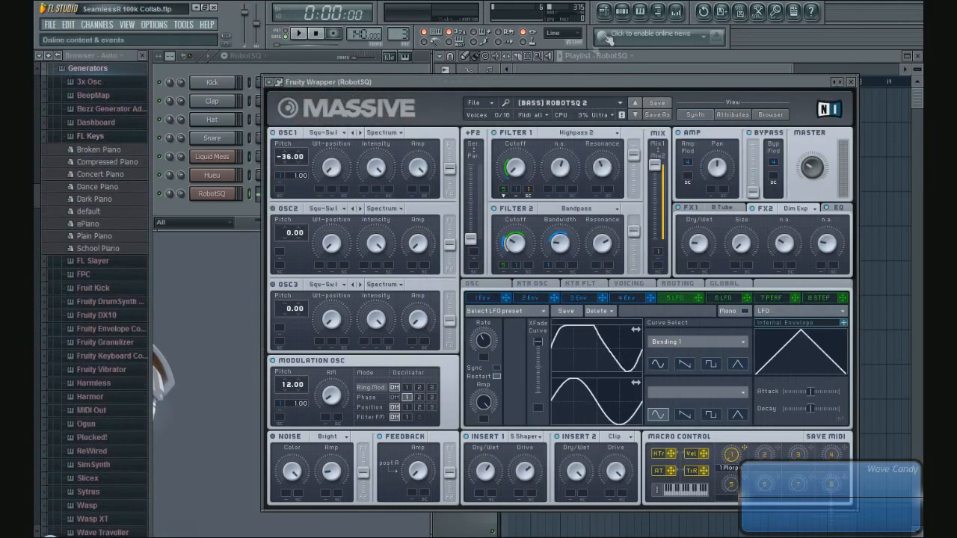
drag(583, 84, 566, 101)
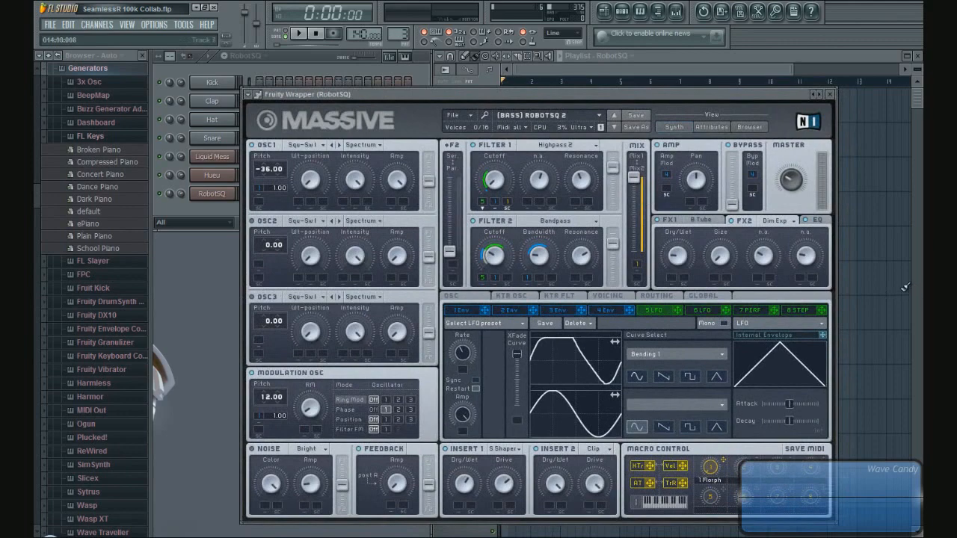
click(894, 287)
click(374, 96)
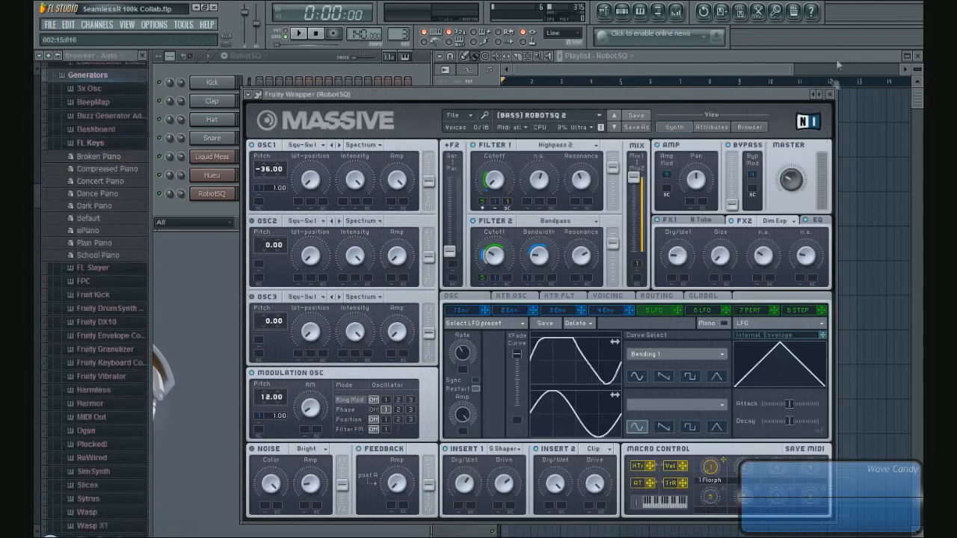
click(833, 96)
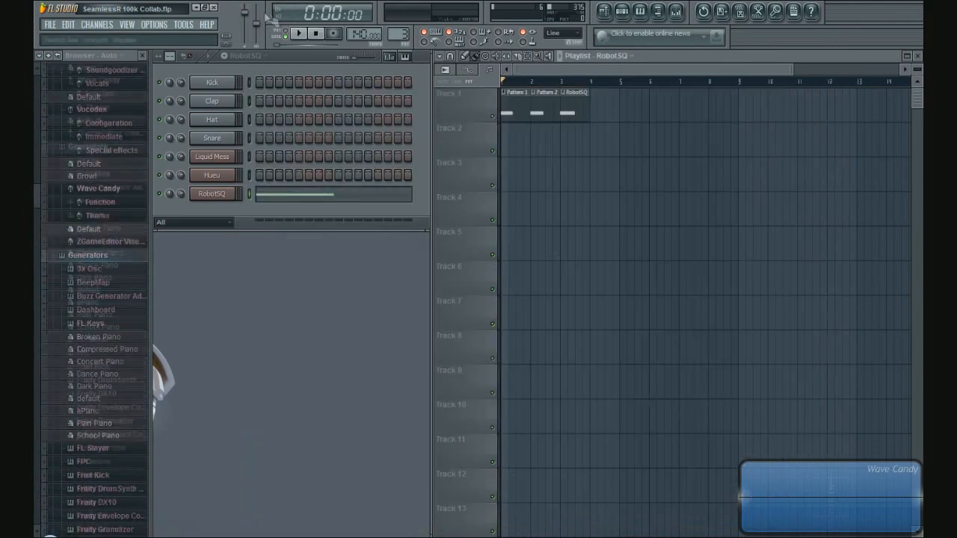
Step: Play the pattern clips on Track 1 of the playlist to hear the bass sounds, and stop playback
click(304, 35)
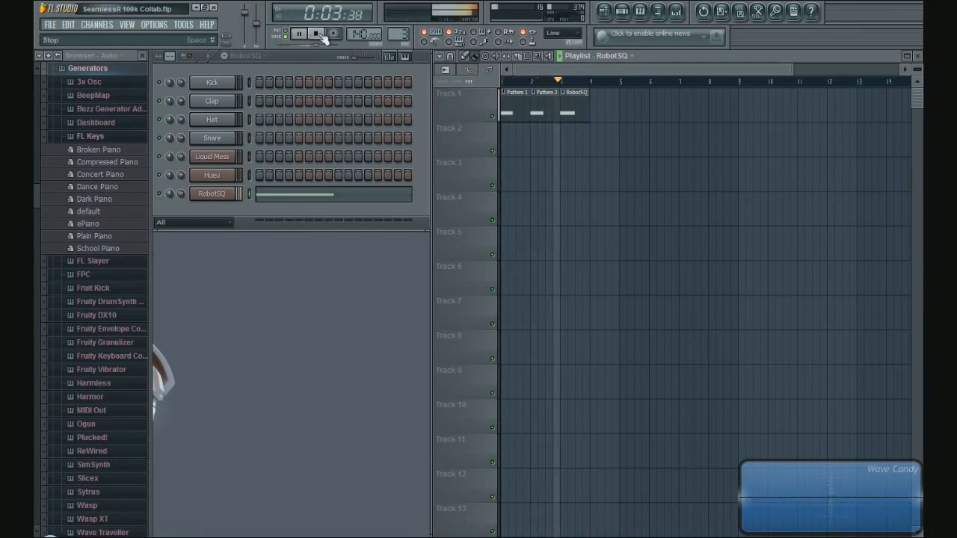
click(317, 35)
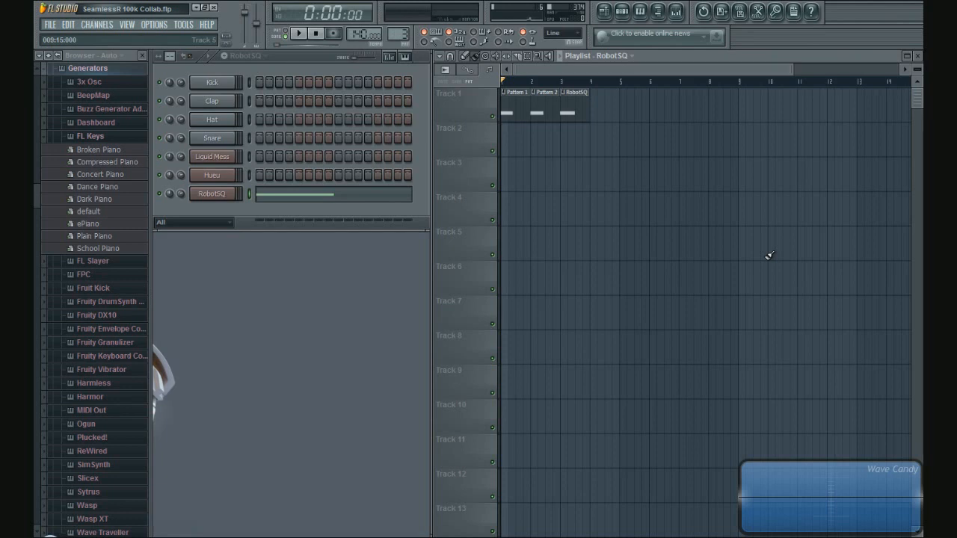
click(250, 157)
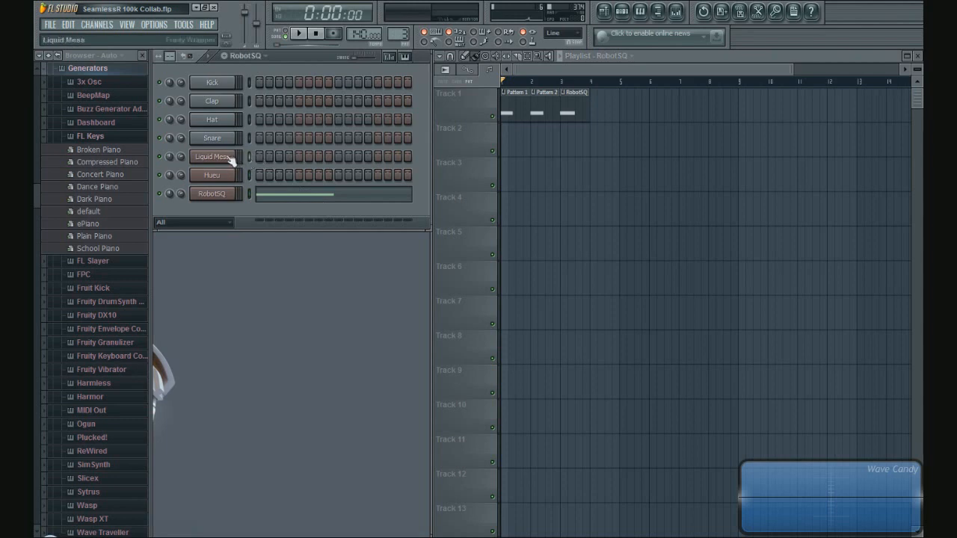
click(301, 34)
click(316, 34)
Step: Open the Liquid Mess synth and inspect the Maximus effect on the Master mixer track and the effect chain on the Massive track
click(228, 158)
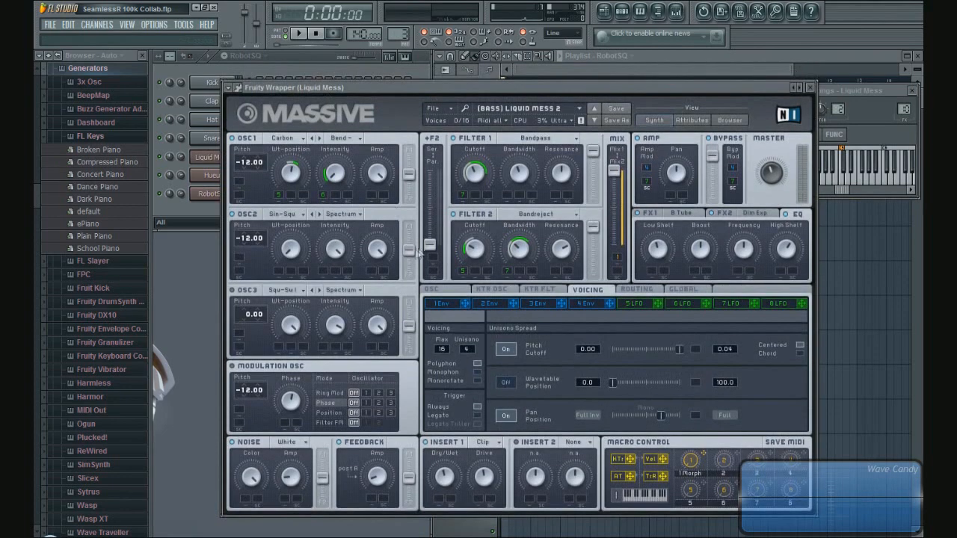
key(F9)
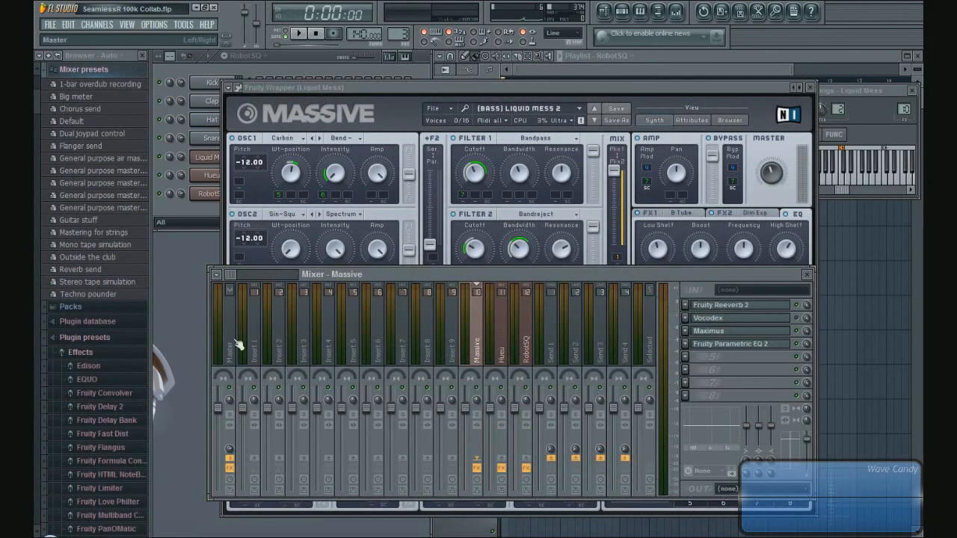
click(237, 344)
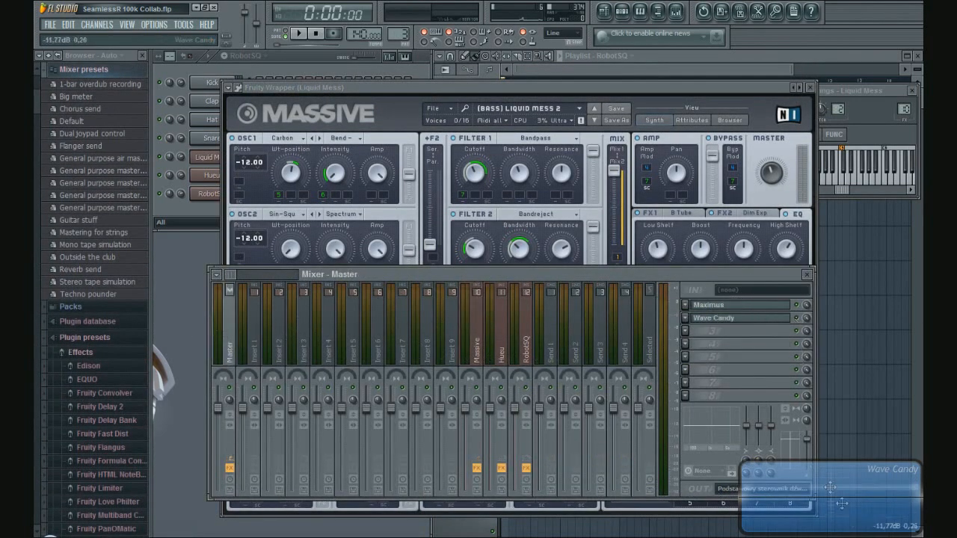
click(724, 306)
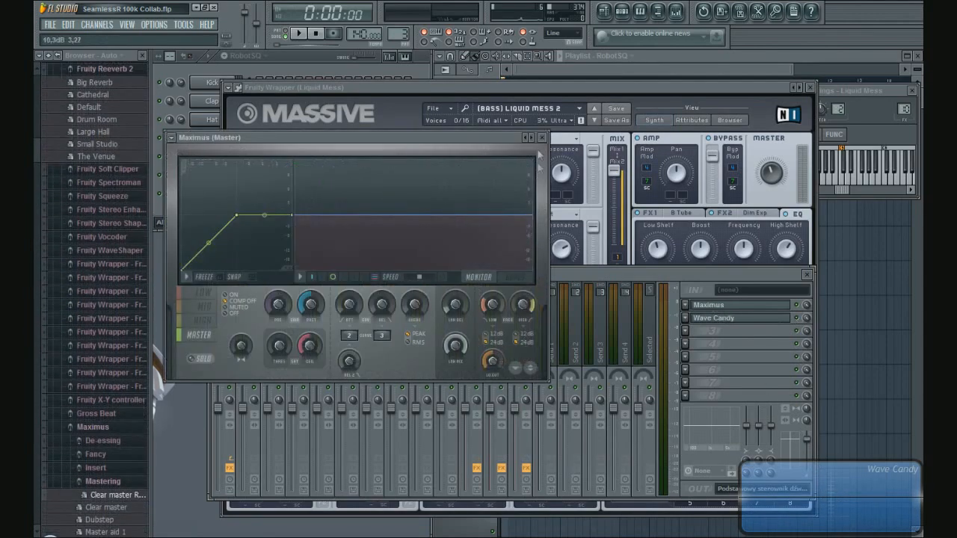
click(542, 138)
click(470, 351)
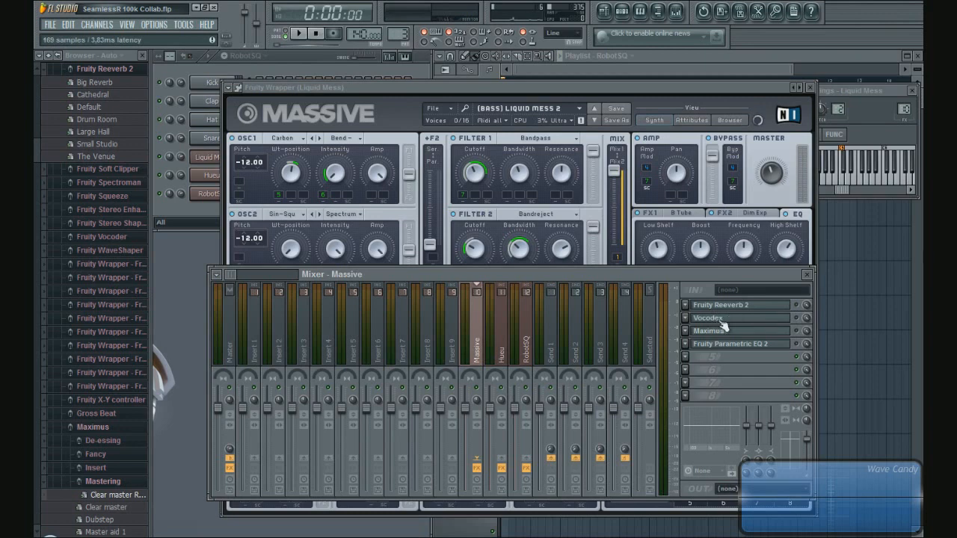
Step: Reduce the Liquid Mess patch to 1 unison voice and switch off its Pitch Cutoff and Pan Position spread
click(361, 86)
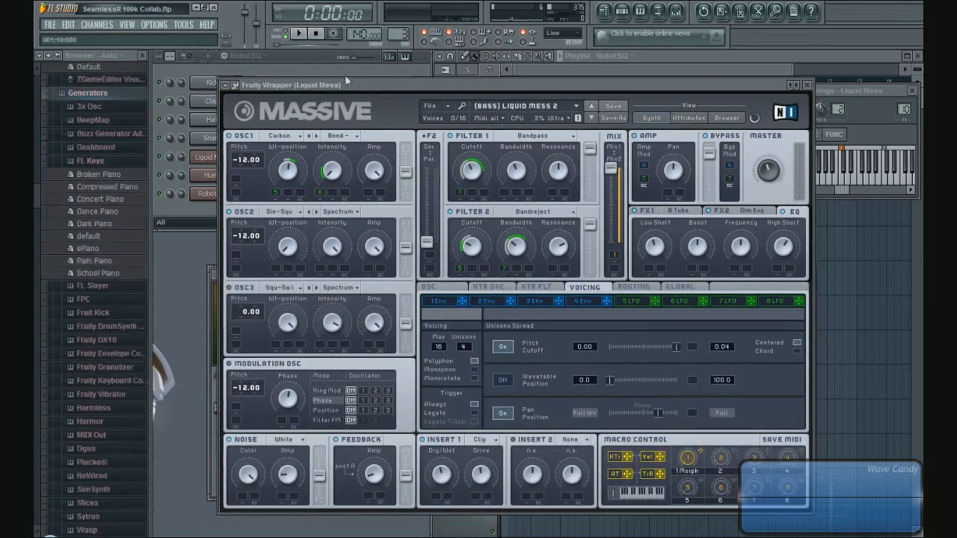
click(302, 34)
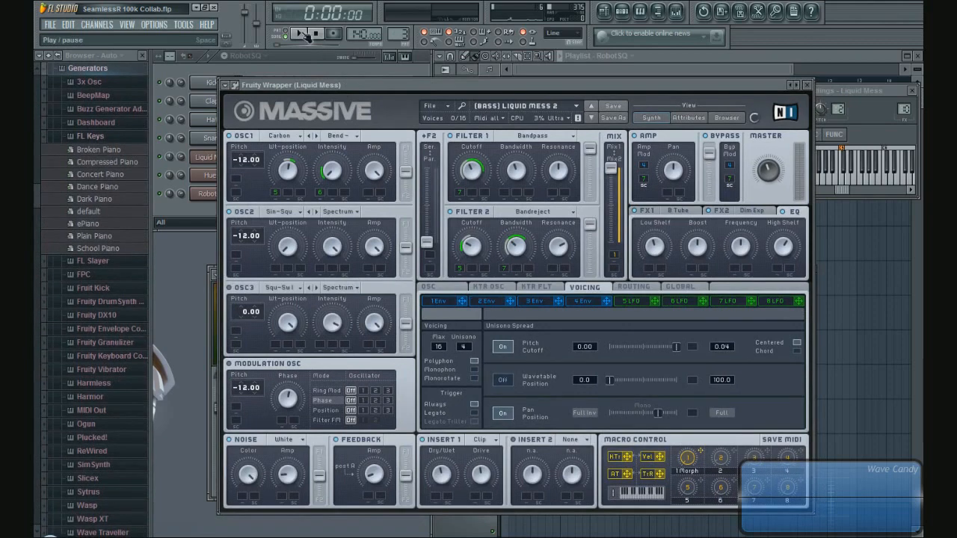
drag(325, 82, 276, 77)
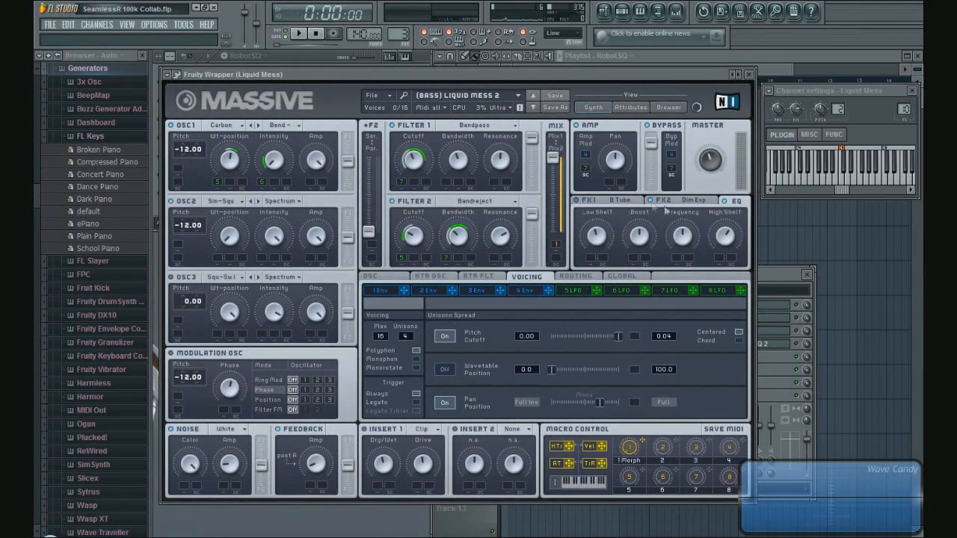
drag(416, 345, 409, 358)
click(446, 336)
click(445, 403)
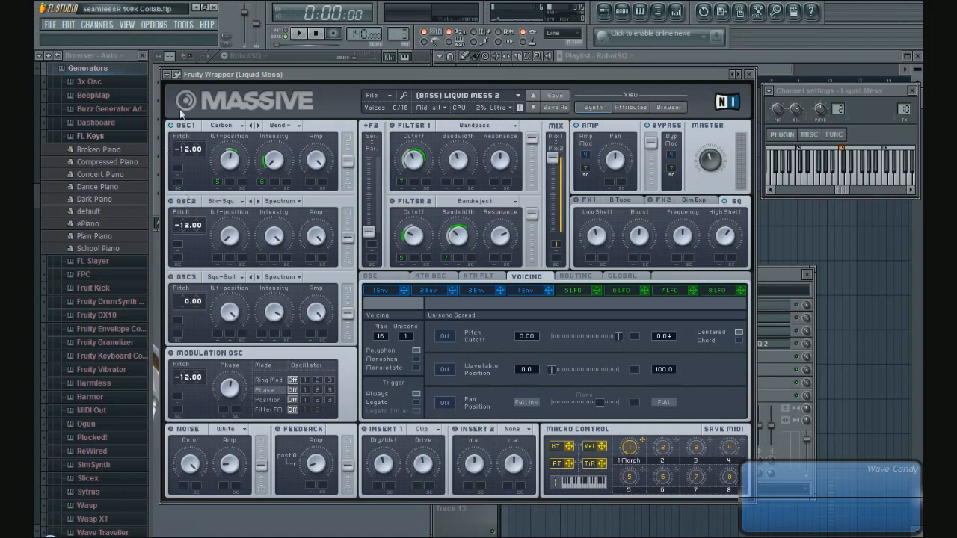
Step: Look through the OSC1 wavetable list of the Liquid Mess patch and keep Carbon selected
click(238, 131)
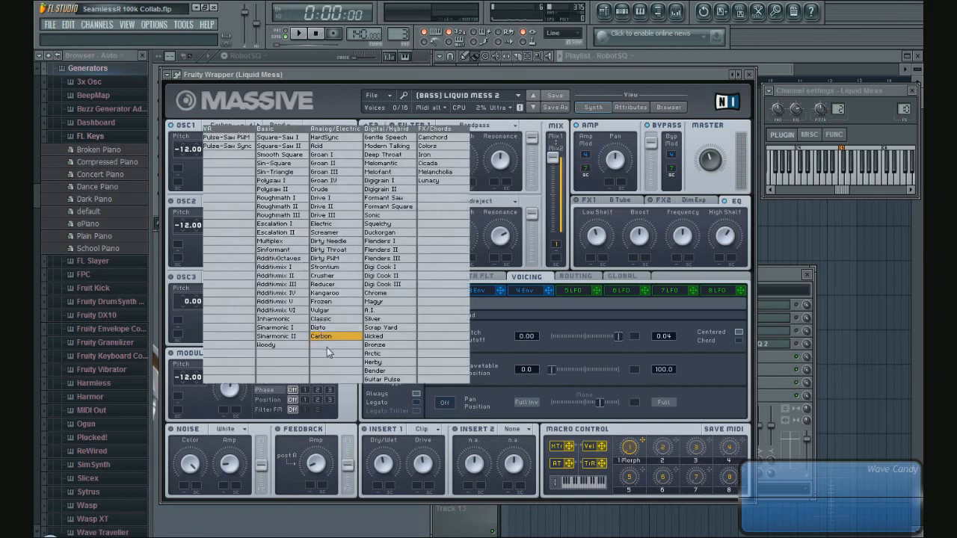
click(329, 338)
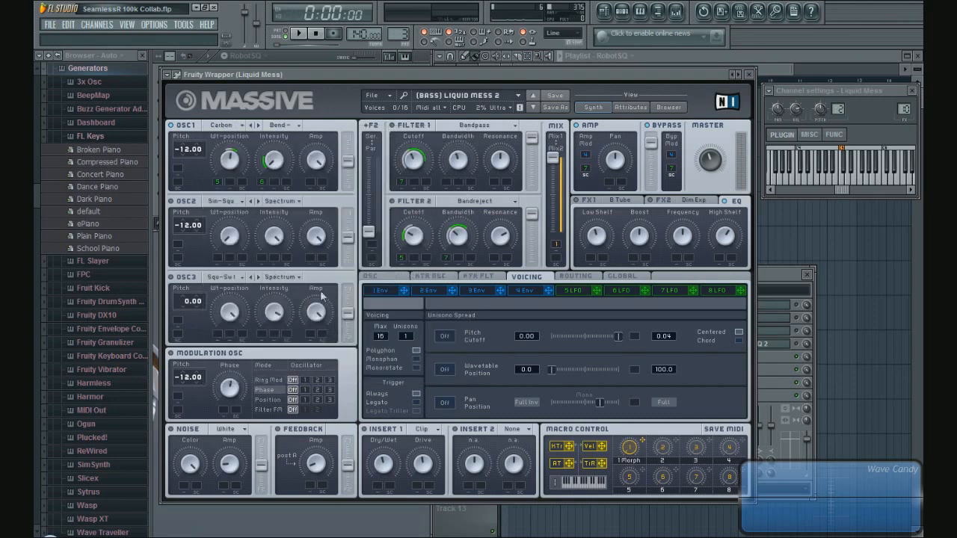
Step: Add a new Massive channel to the project and place its synth window so the whole interface is in view
drag(281, 74, 362, 74)
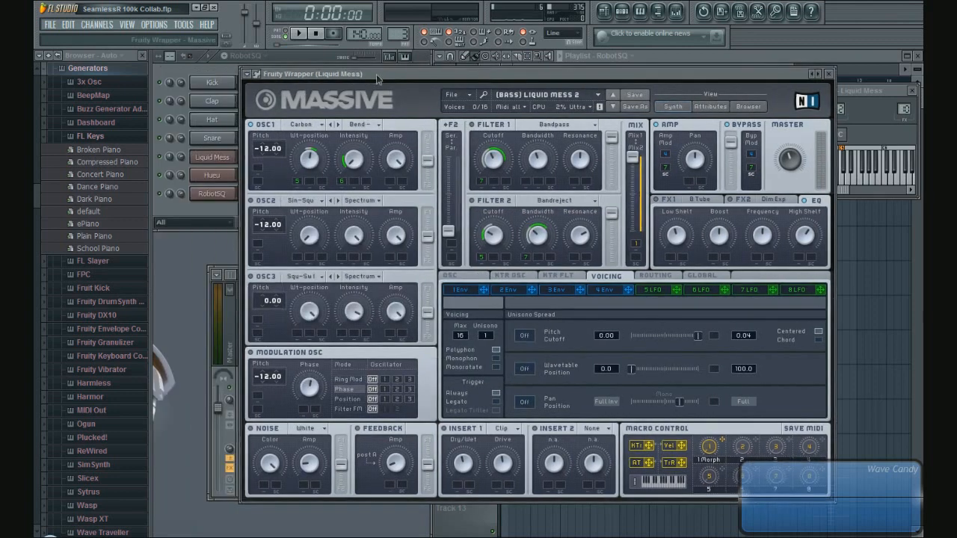
click(231, 204)
click(97, 24)
mouse_move(127, 24)
mouse_move(97, 24)
click(240, 419)
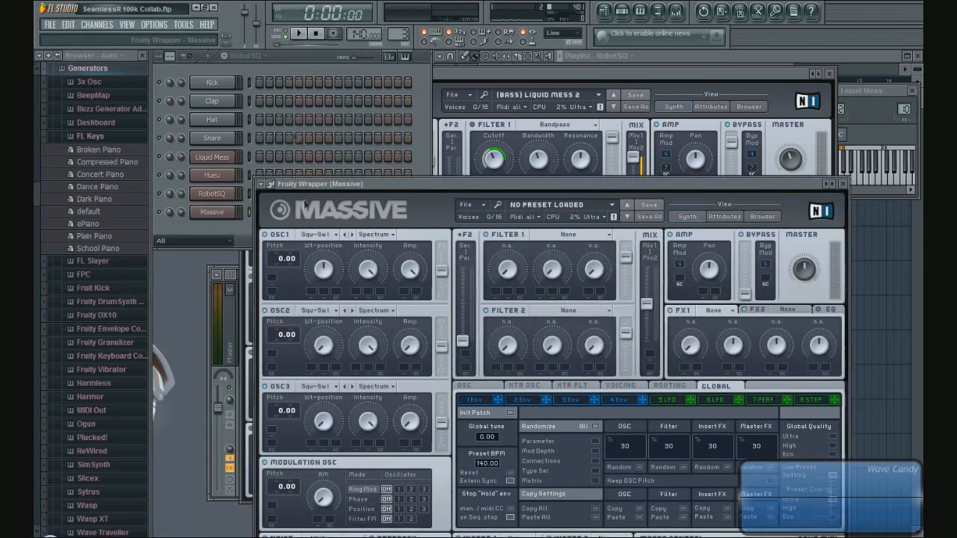
drag(283, 188, 283, 90)
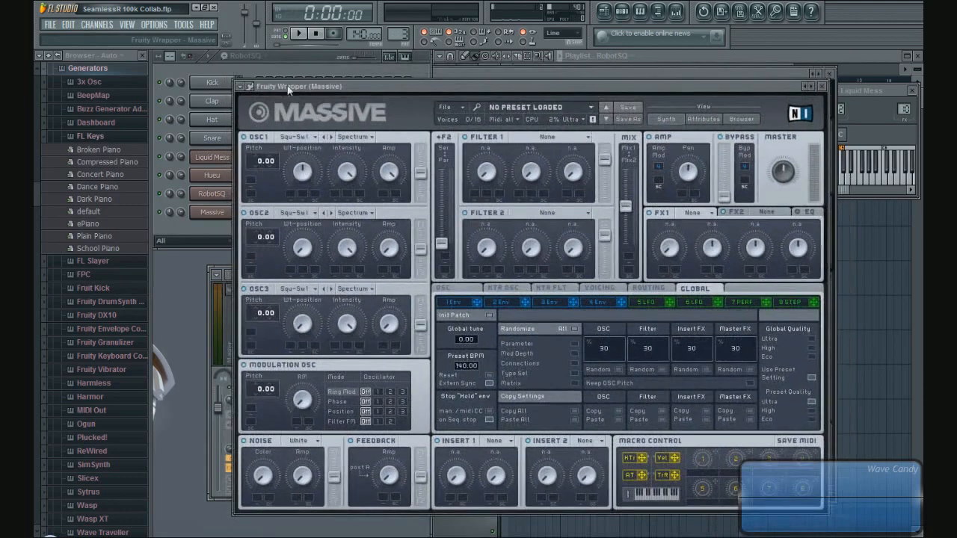
Step: Set OSC1 of the new Massive to the Carbon wavetable, adjust its Wt-position while auditioning notes, and close the synth window
click(294, 136)
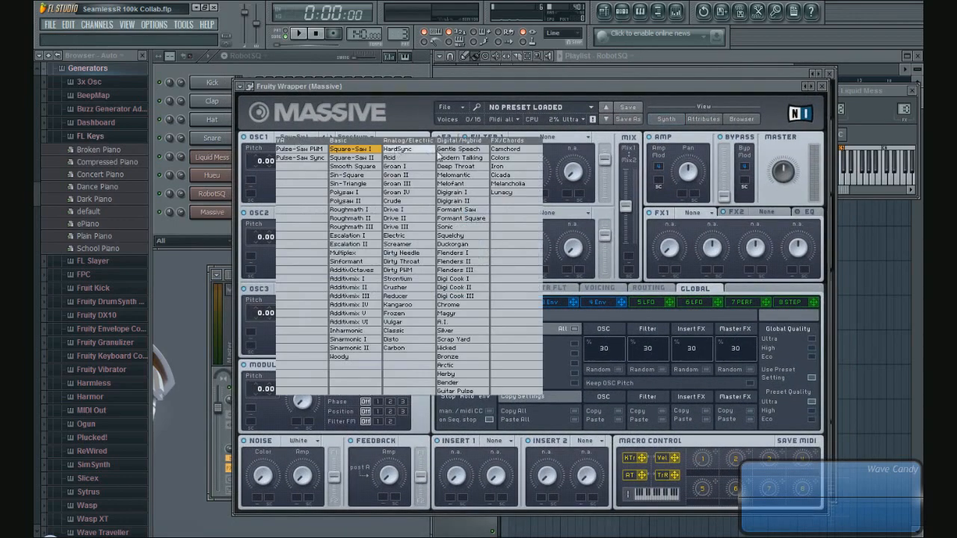
click(398, 347)
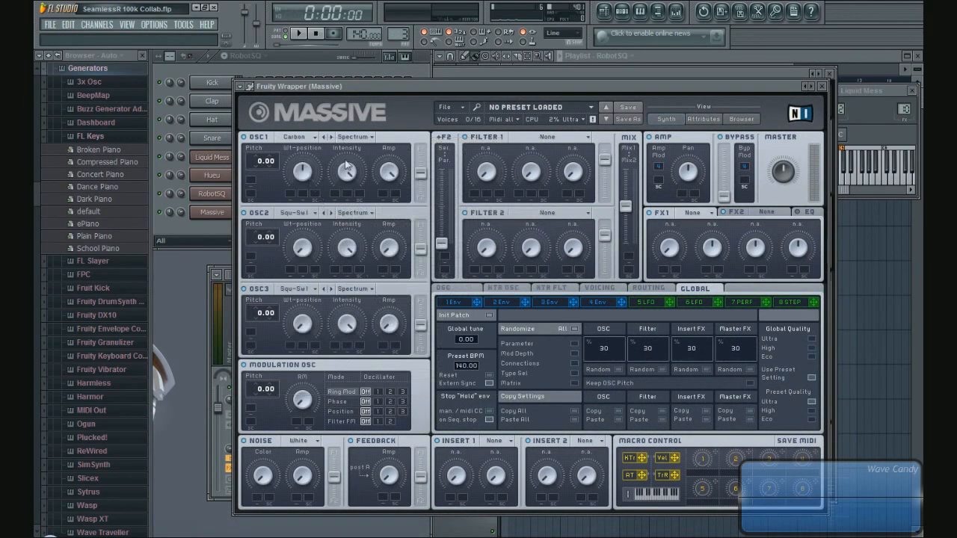
key(z)
mouse_move(303, 175)
mouse_down()
mouse_move(298, 157)
mouse_move(323, 225)
mouse_move(310, 132)
mouse_move(318, 181)
mouse_up()
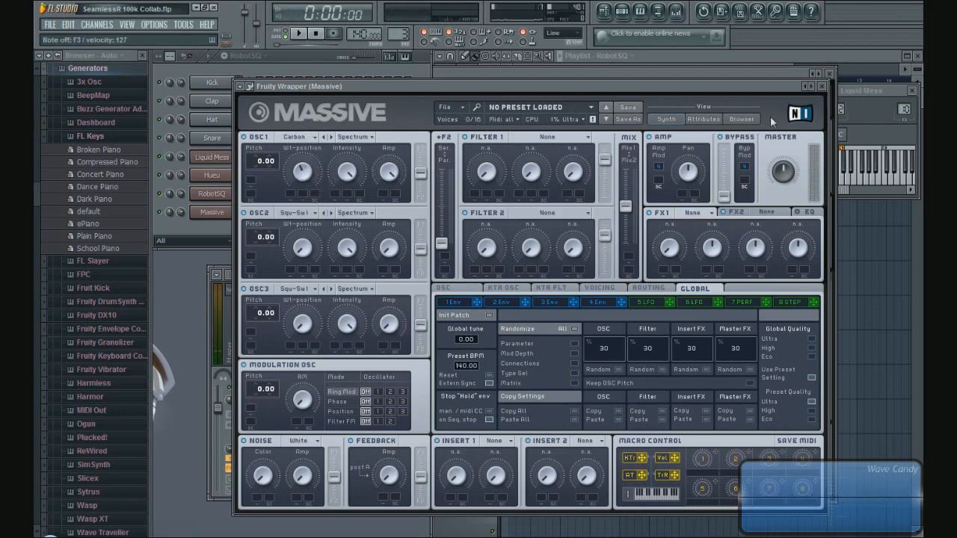
click(826, 89)
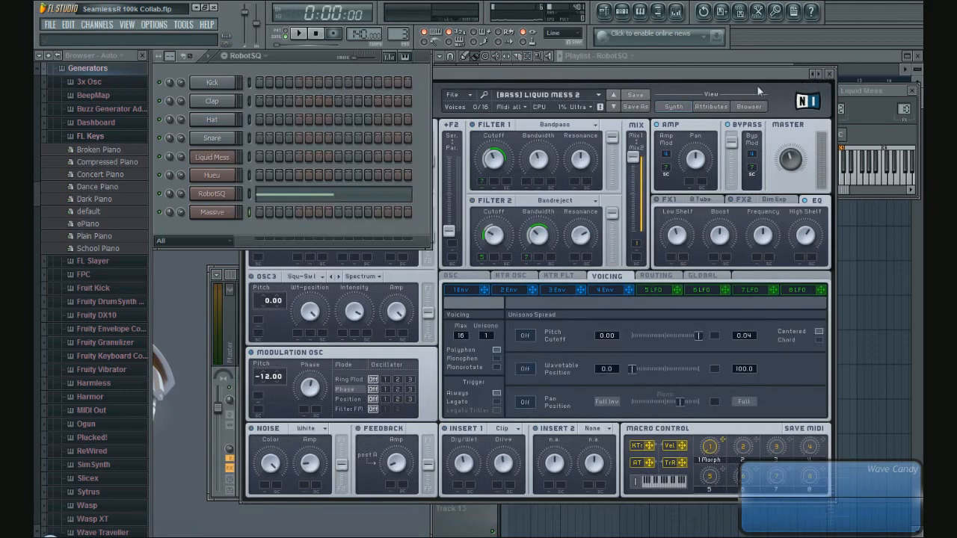
Step: Return to the Liquid Mess synth and show the Carbon wavetable choice for OSC1 again
click(479, 74)
drag(498, 76, 468, 75)
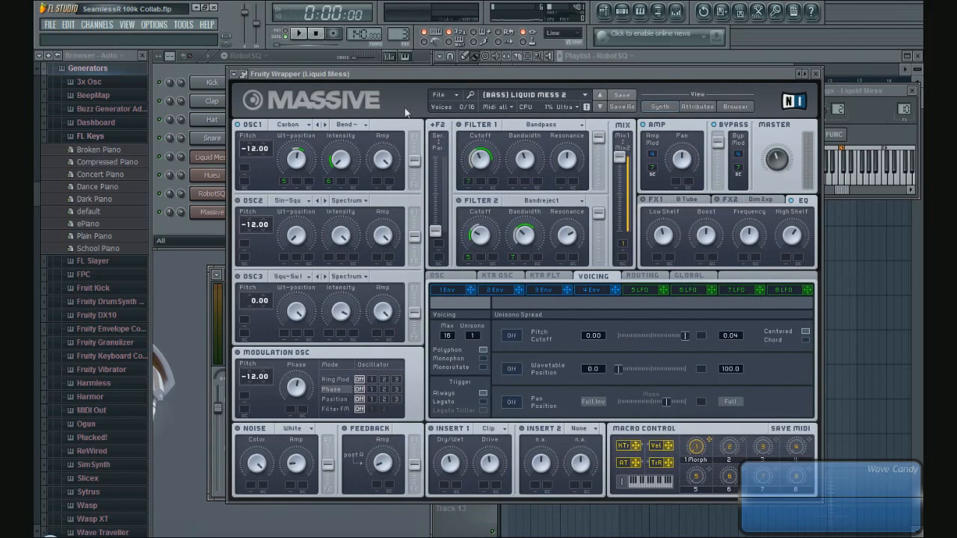
click(289, 125)
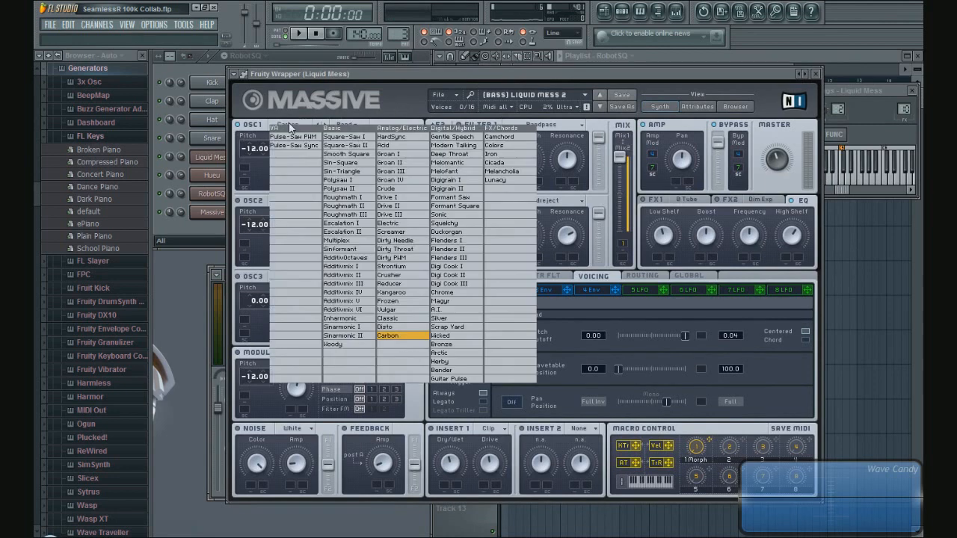
click(402, 340)
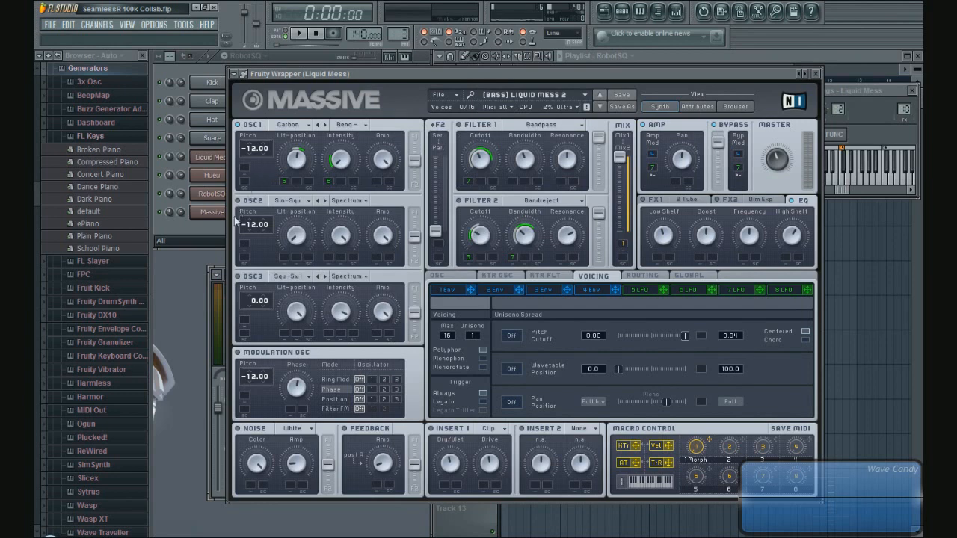
Step: Mute the modulations on OSC1's Wt-position and Intensity in the Liquid Mess patch
right_click(284, 181)
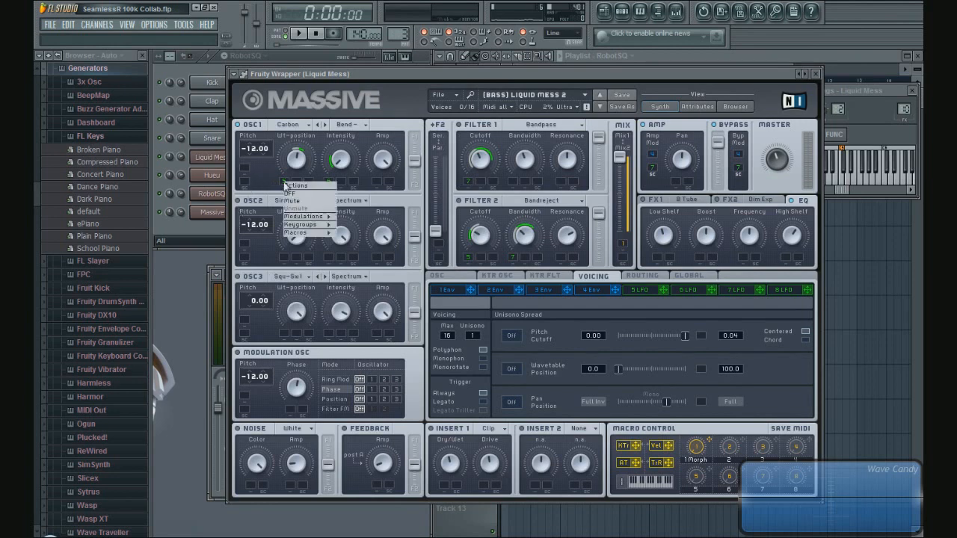
click(296, 202)
right_click(331, 181)
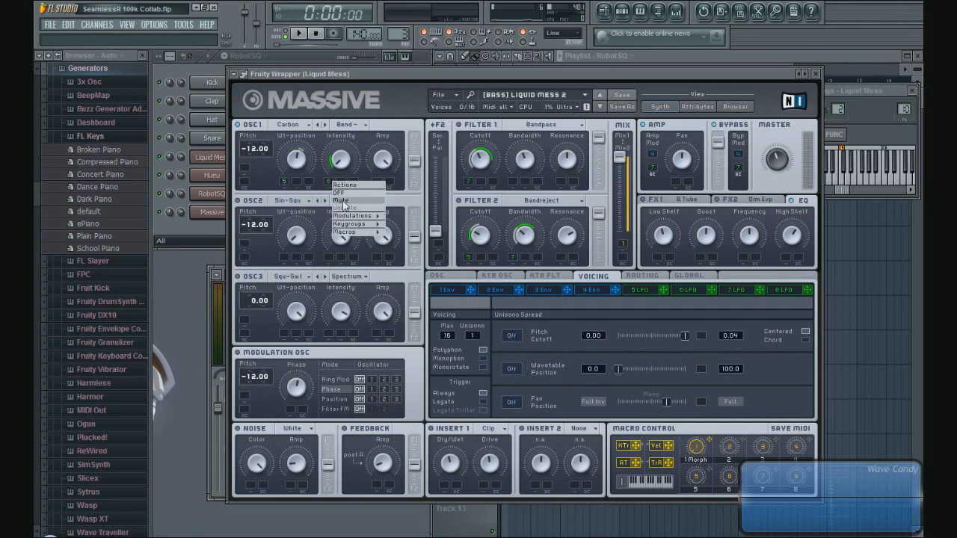
click(346, 201)
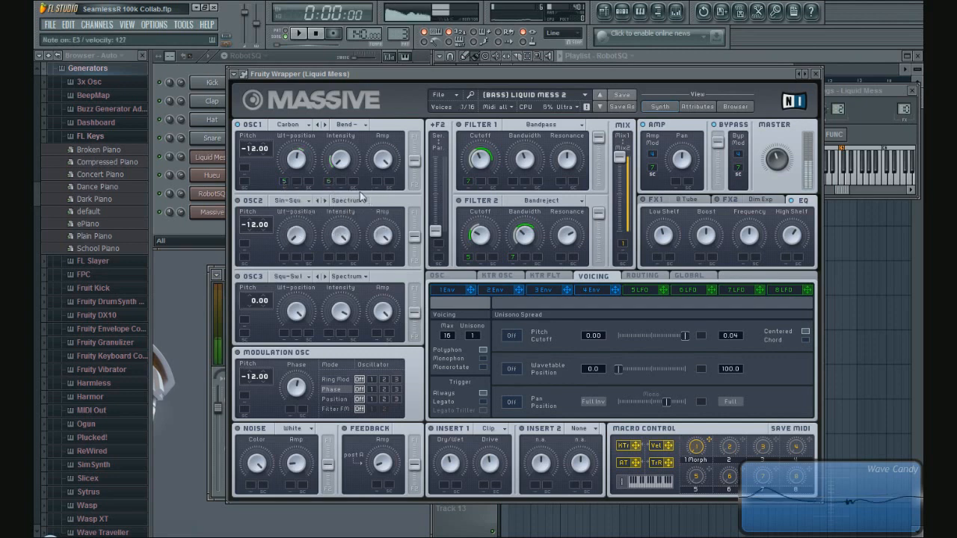
Step: Mute the modulator 7 assignments on the Amp and Bypass sections
right_click(654, 168)
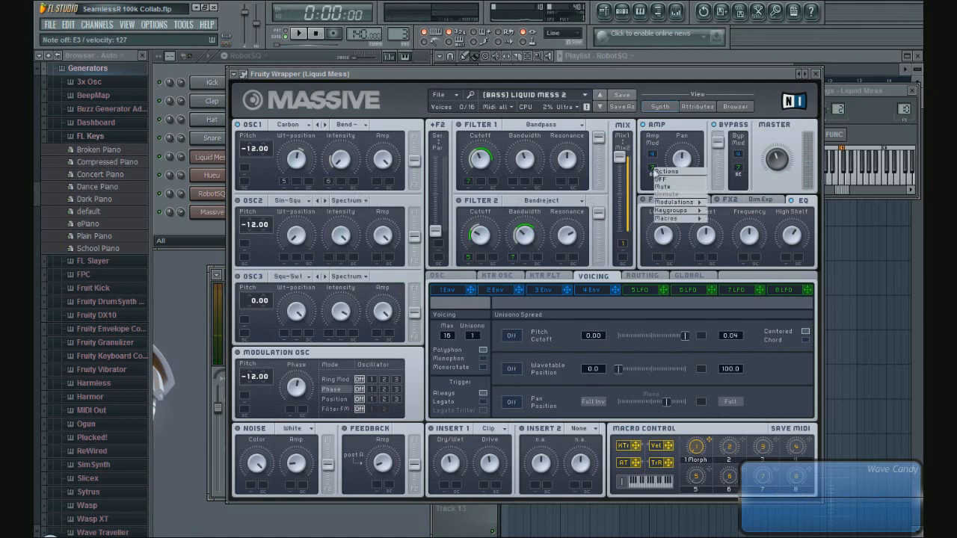
click(662, 188)
right_click(739, 169)
click(746, 191)
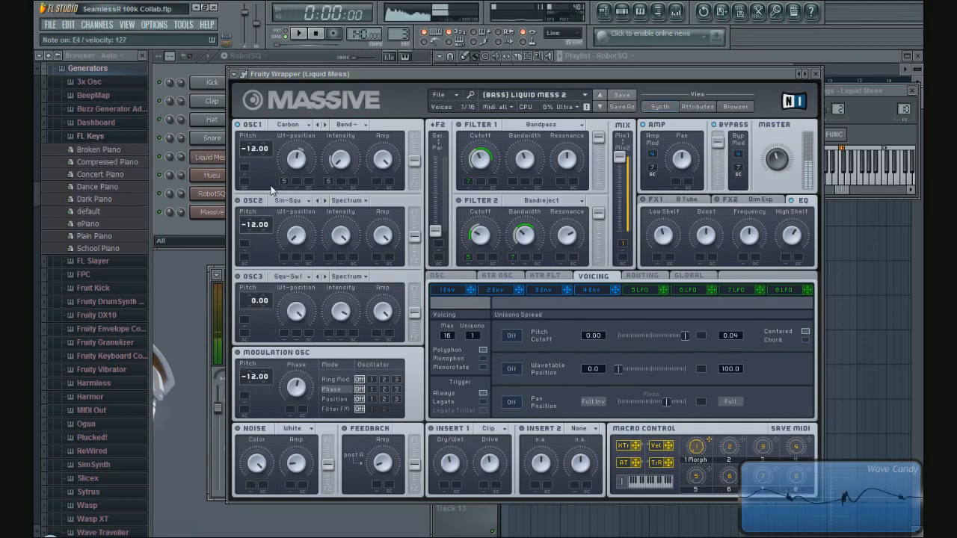
Step: Try other OSC1 pitches, ending on -12.00, and unmute the modulator 5 assignment on its Wt-position
drag(254, 153, 265, 137)
drag(254, 150, 252, 163)
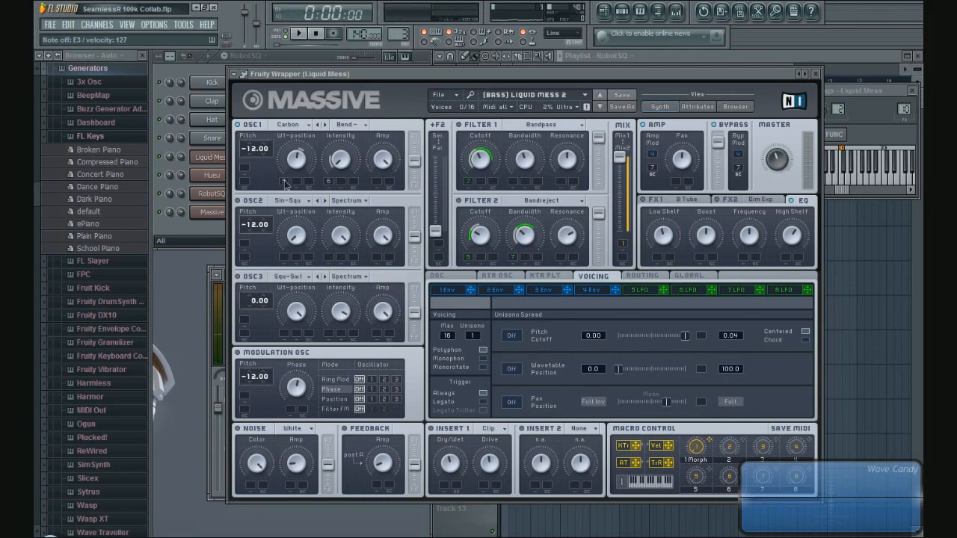
right_click(283, 182)
click(297, 207)
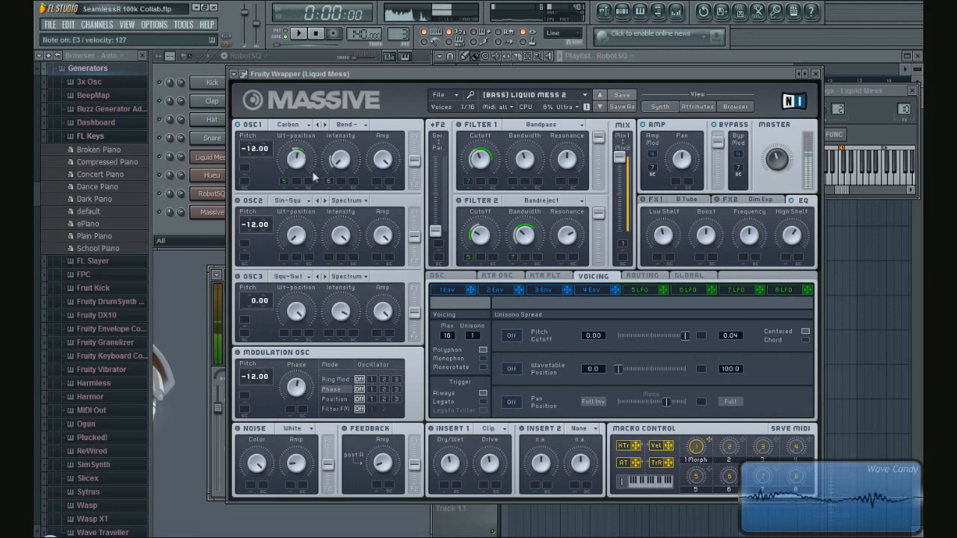
Step: Demonstrate assigning LFO 5 to a spare modulation slot of OSC1's Wt-position and clear that slot again
click(637, 290)
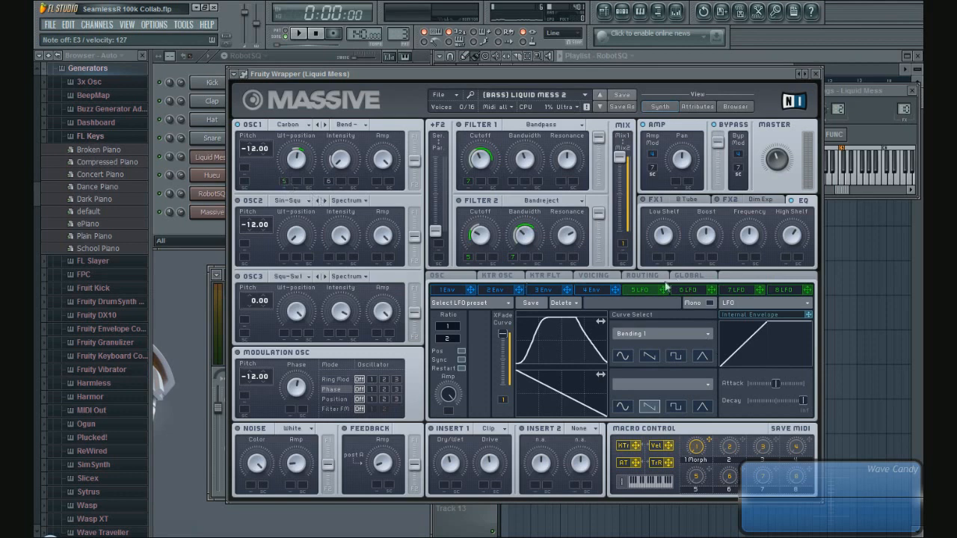
drag(660, 291, 299, 189)
right_click(297, 184)
click(303, 197)
Step: Unmute the modulator 6 assignment on OSC1's Intensity and show LFO 6's settings
right_click(329, 183)
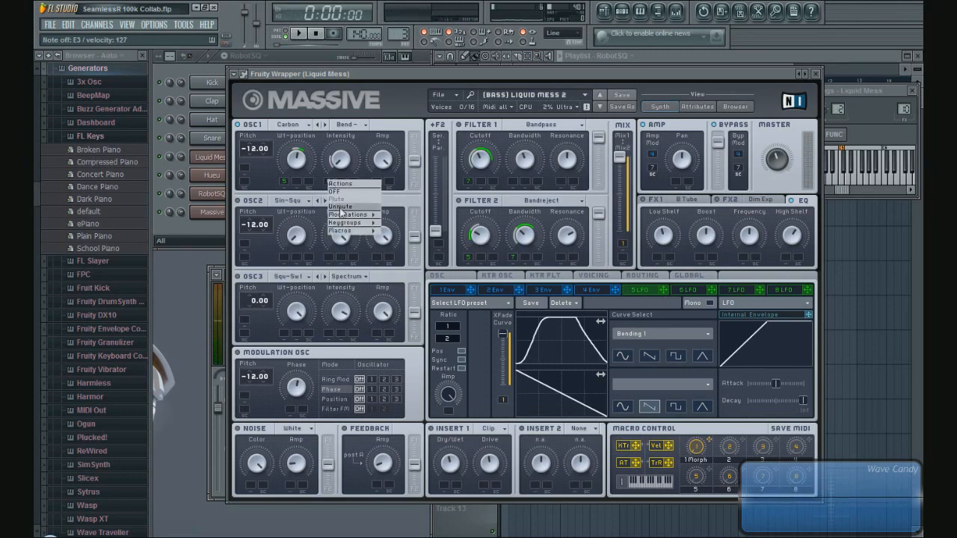
click(340, 207)
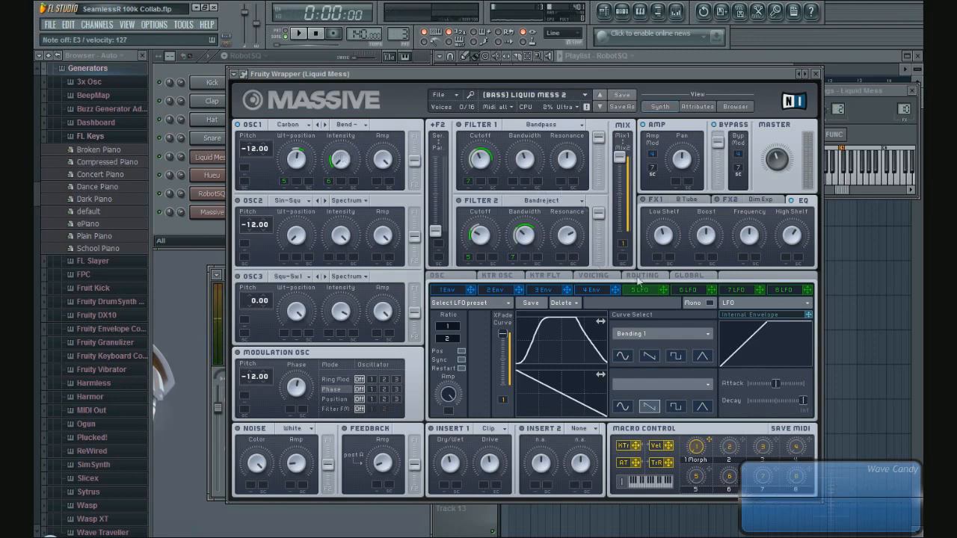
click(688, 290)
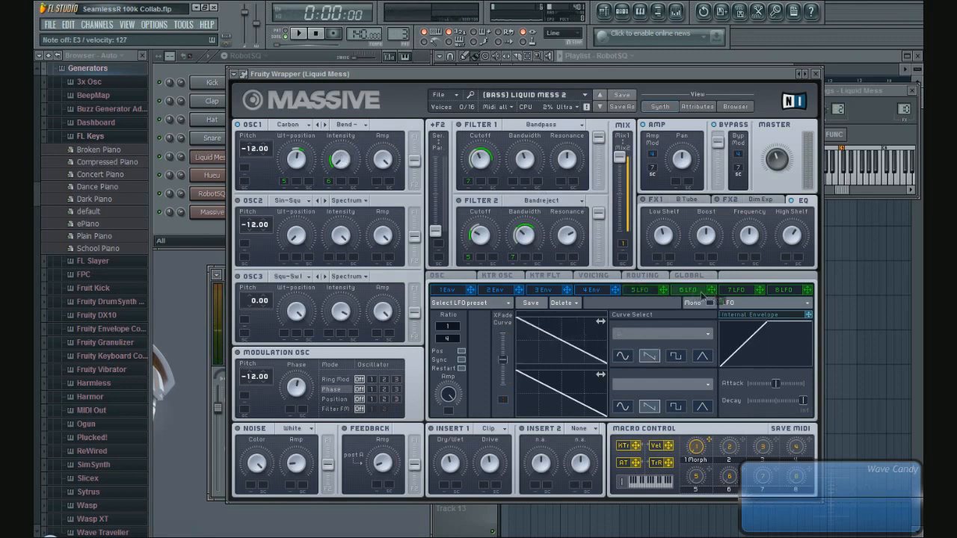
Step: Demonstrate assigning LFO 6 to a spare slot of OSC1's Intensity and remove the extra assignment
drag(330, 184, 330, 184)
drag(709, 294, 342, 187)
drag(343, 186, 339, 187)
right_click(341, 181)
click(348, 193)
Step: Try the Formant and Bend -/+ wavetable modes on OSC1, ending on Bend +
click(351, 128)
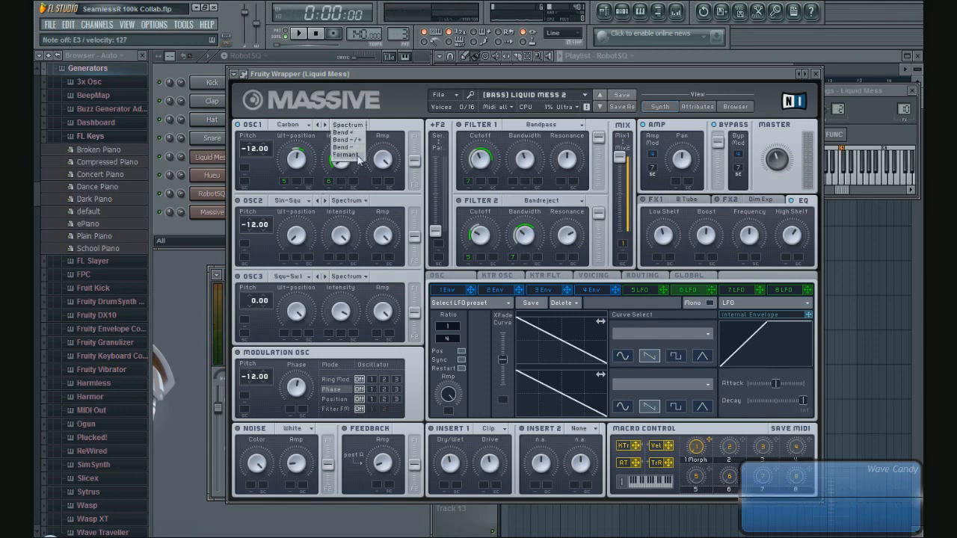
click(356, 159)
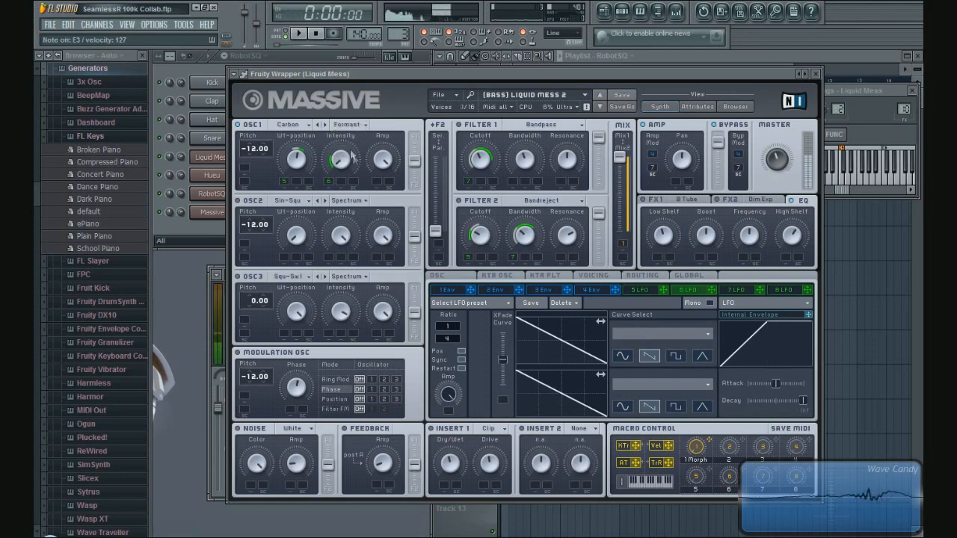
click(350, 125)
click(354, 140)
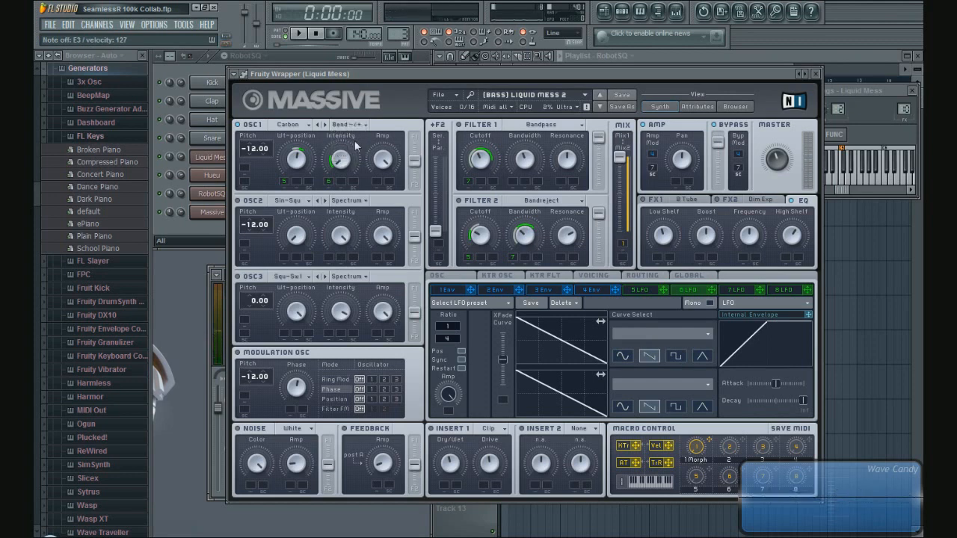
click(353, 125)
click(359, 145)
Step: Compare a plain sine curve with Bending 1 as LFO 5's upper curve, ending on Bending 1
click(635, 288)
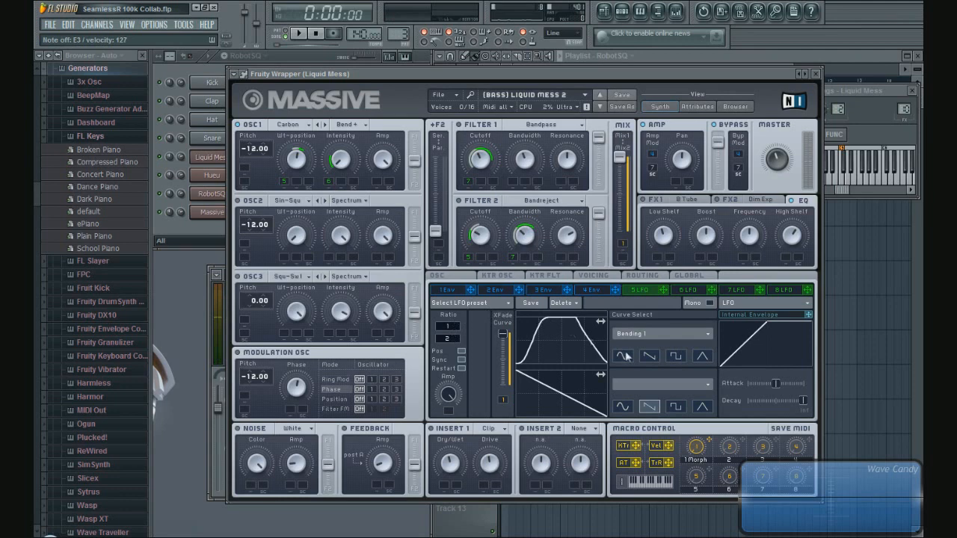
click(645, 335)
click(633, 398)
click(622, 357)
click(635, 334)
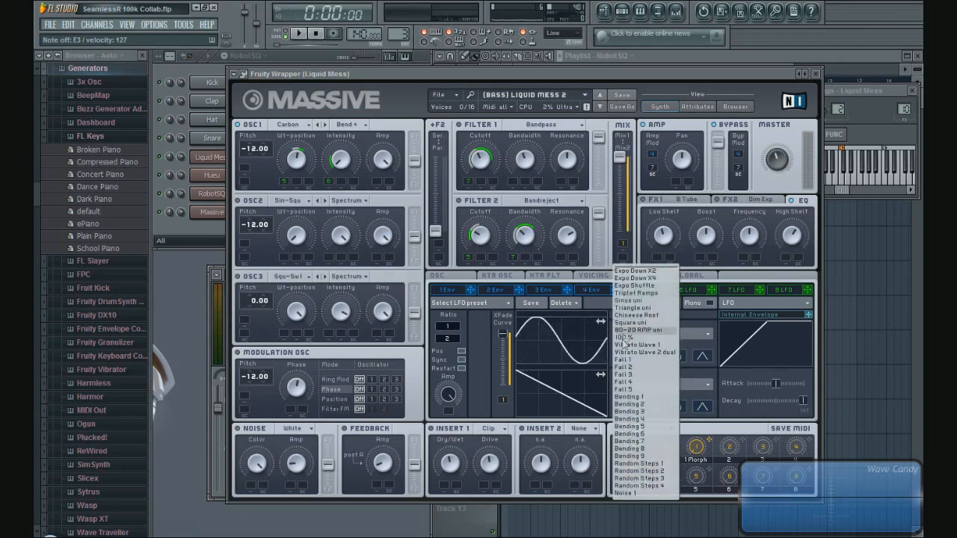
click(635, 397)
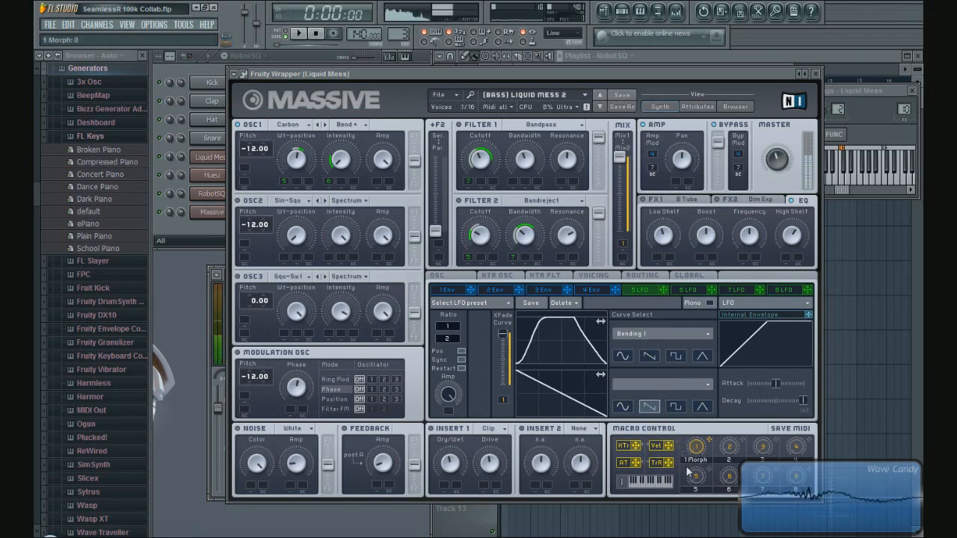
Step: Remove the macro 1 assignments from LFO 5's XFade Curve and from the filter Mix fader
right_click(503, 405)
click(524, 417)
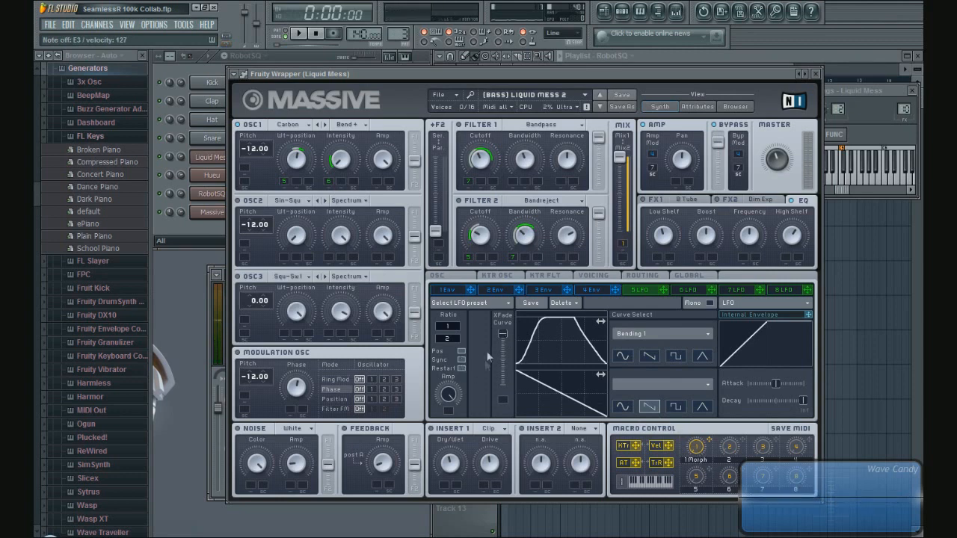
right_click(621, 244)
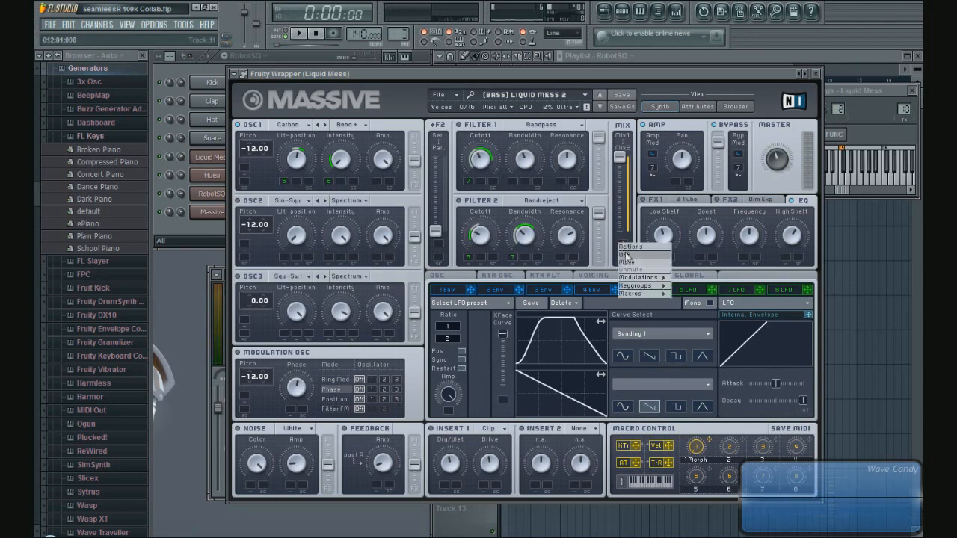
click(625, 255)
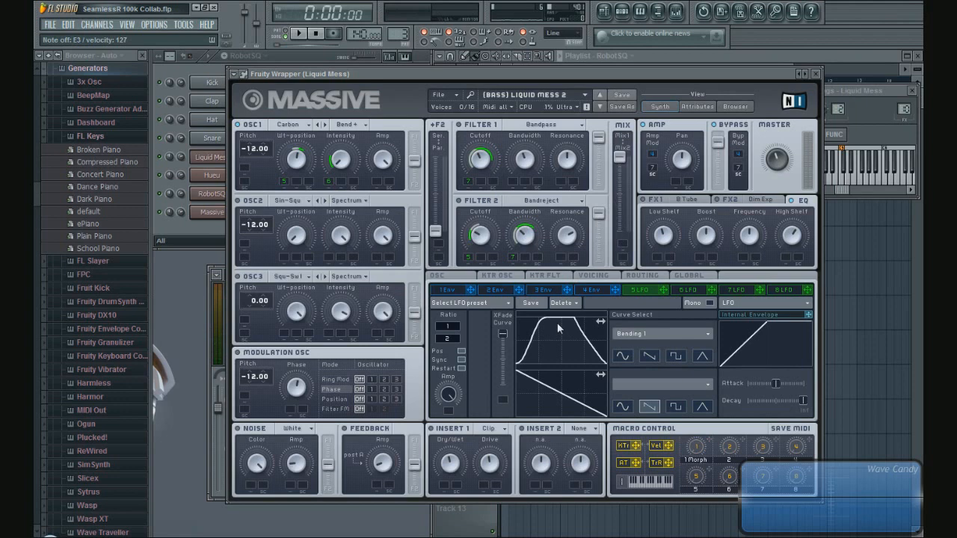
Step: Try different values for the lower Ratio number of LFO 5, returning it to 2
click(454, 341)
scroll(455, 340, up, 4)
scroll(454, 340, down, 4)
scroll(455, 340, down, 2)
drag(484, 444, 453, 388)
Step: Move LFO 6's XFade Curve fully to its upper curve and return to LFO 5's settings
click(693, 291)
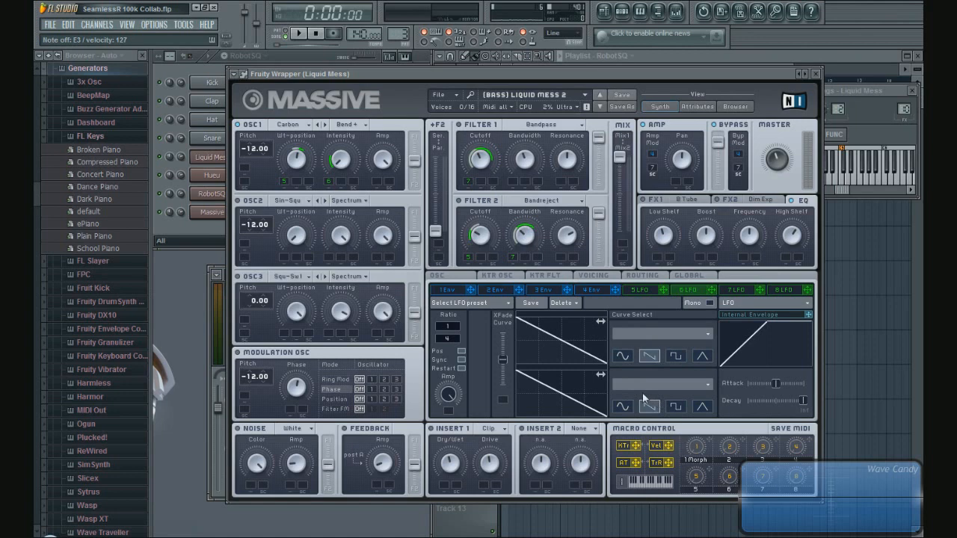
drag(504, 360, 503, 339)
drag(534, 436, 553, 310)
click(636, 289)
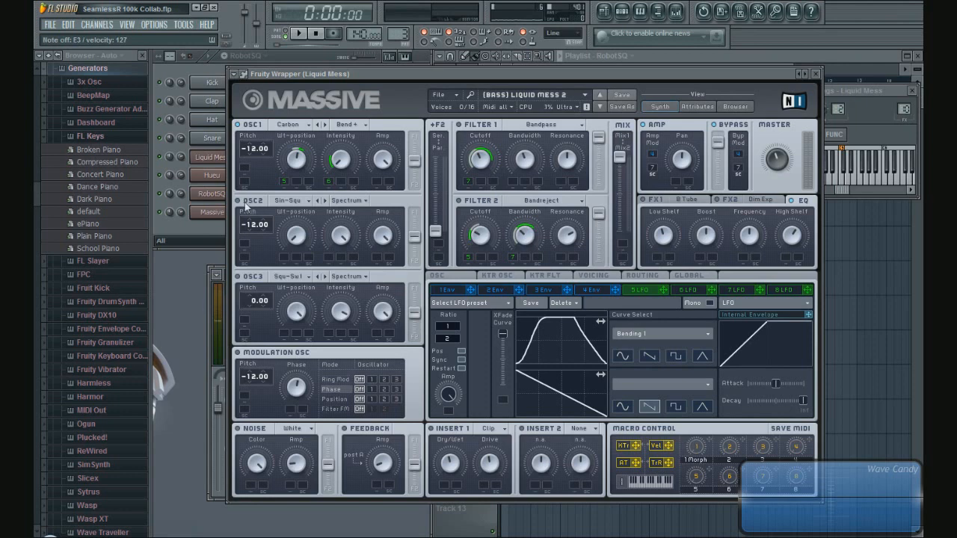
Step: Turn on the Noise section and try its Color knob
click(252, 434)
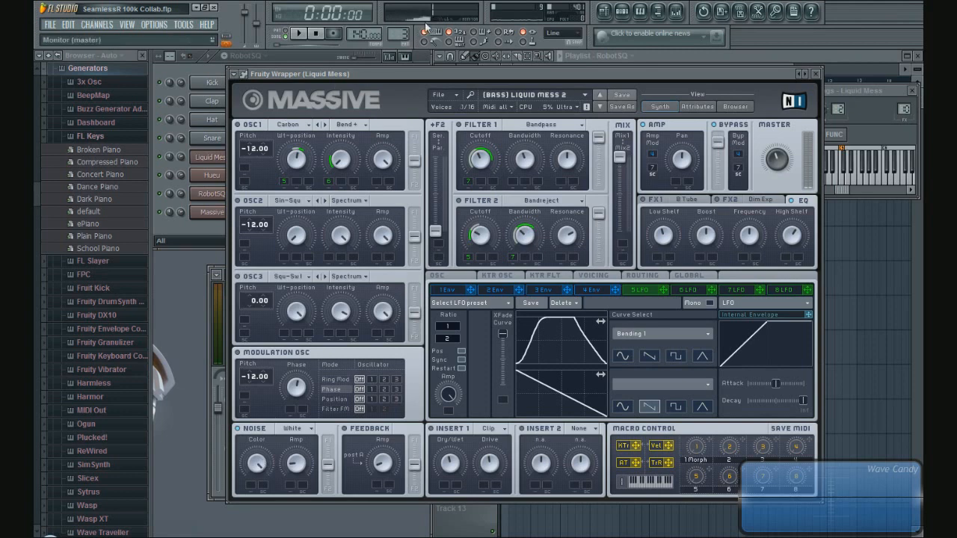
drag(259, 465, 282, 505)
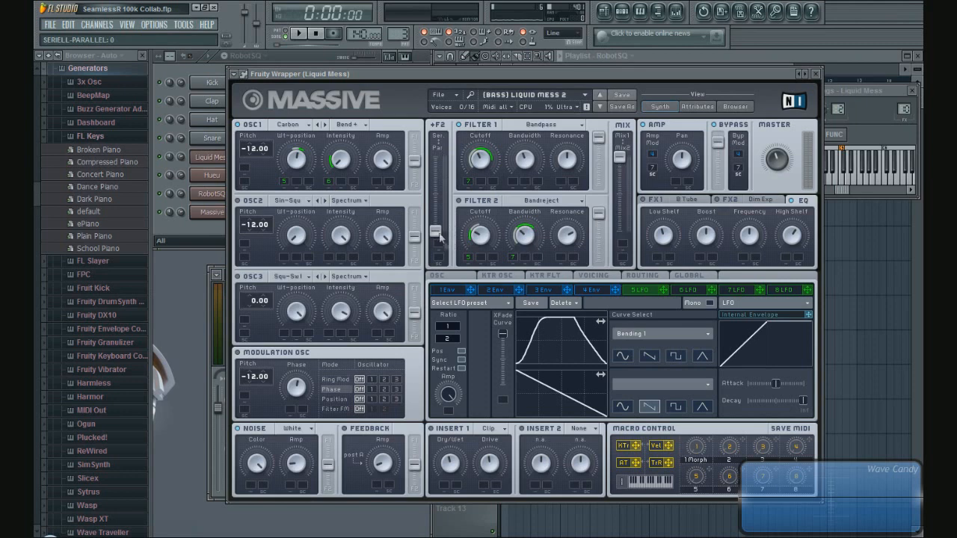
Step: Try switching the filter routing fader from parallel to serial and return it to parallel
mouse_move(439, 237)
mouse_down()
mouse_move(439, 173)
mouse_move(440, 243)
mouse_up()
drag(438, 231, 439, 158)
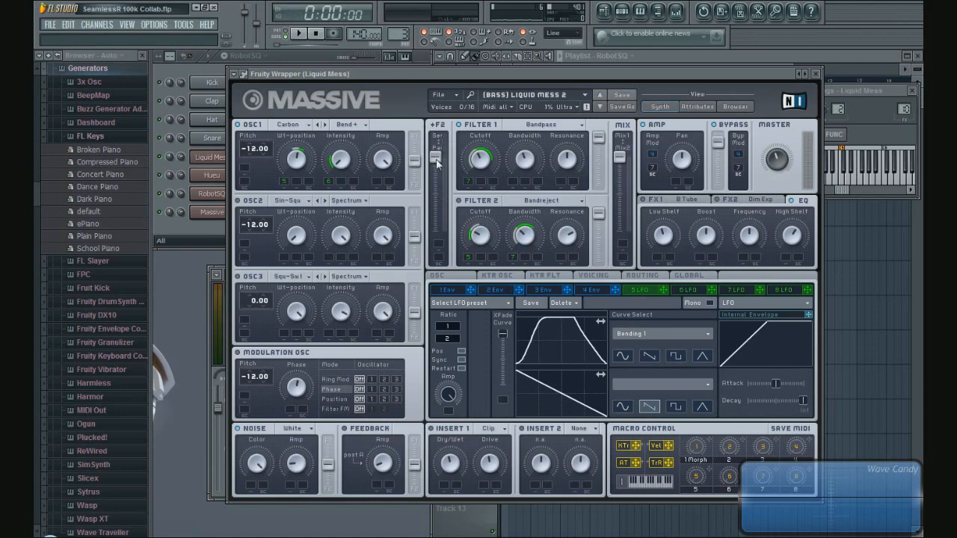
drag(437, 161, 438, 231)
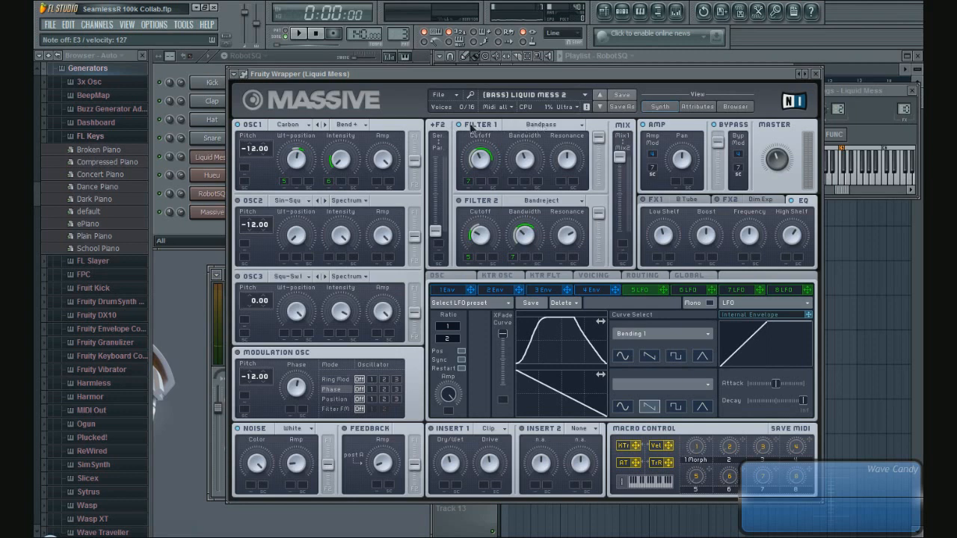
Step: Show Filter 1's Bandpass type among the filter choices and examine the ratio of LFO 7 modulating its Cutoff
click(570, 129)
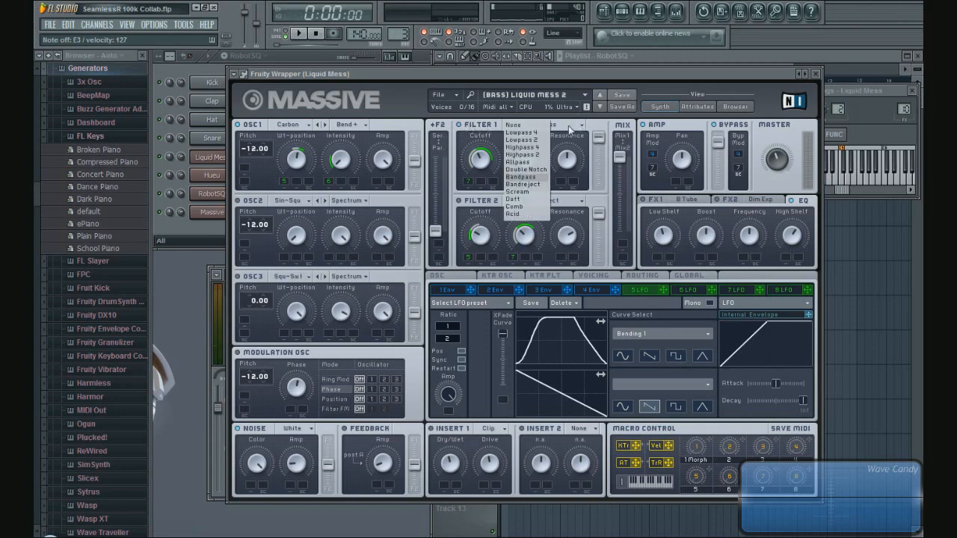
click(521, 176)
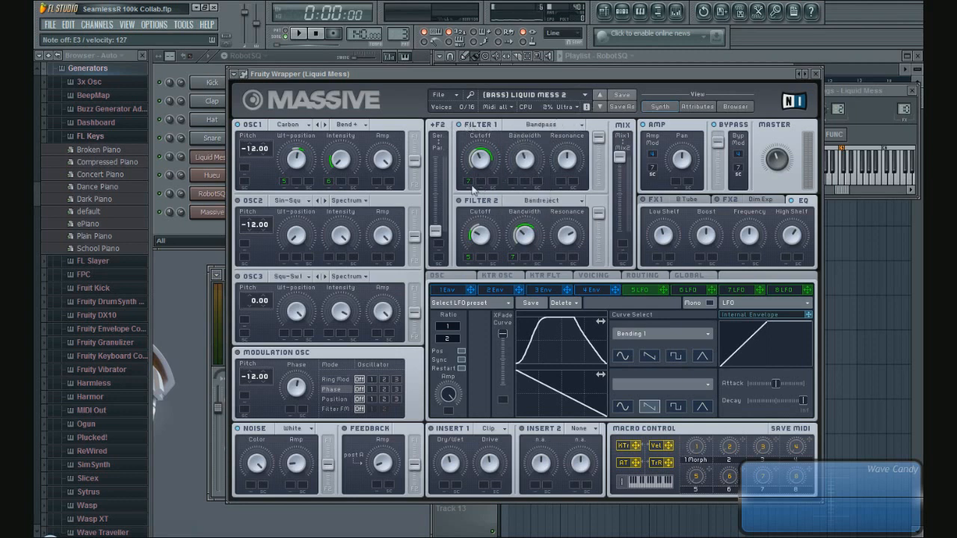
click(740, 296)
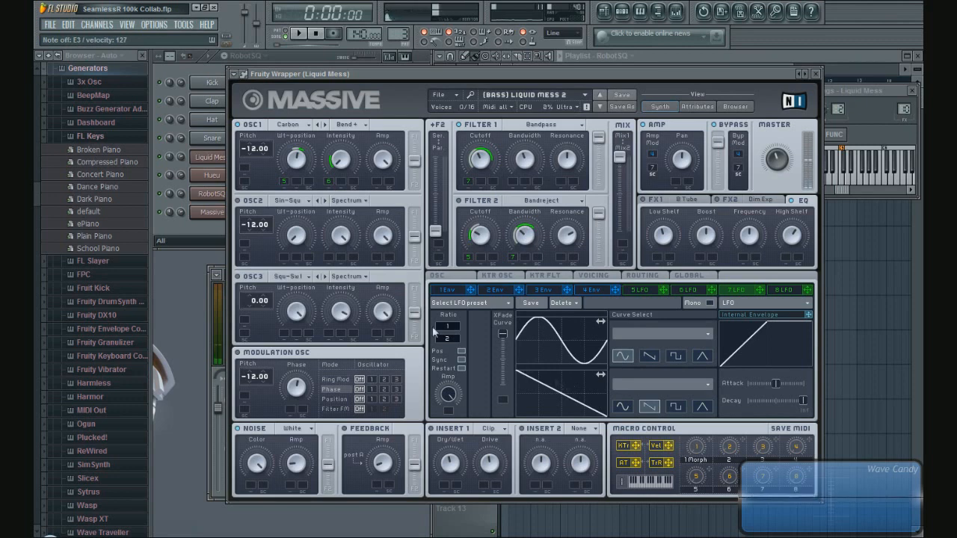
drag(455, 341, 459, 349)
Step: Compare the curves and ratios of LFO 5, LFO 6 and LFO 7
click(645, 292)
click(740, 292)
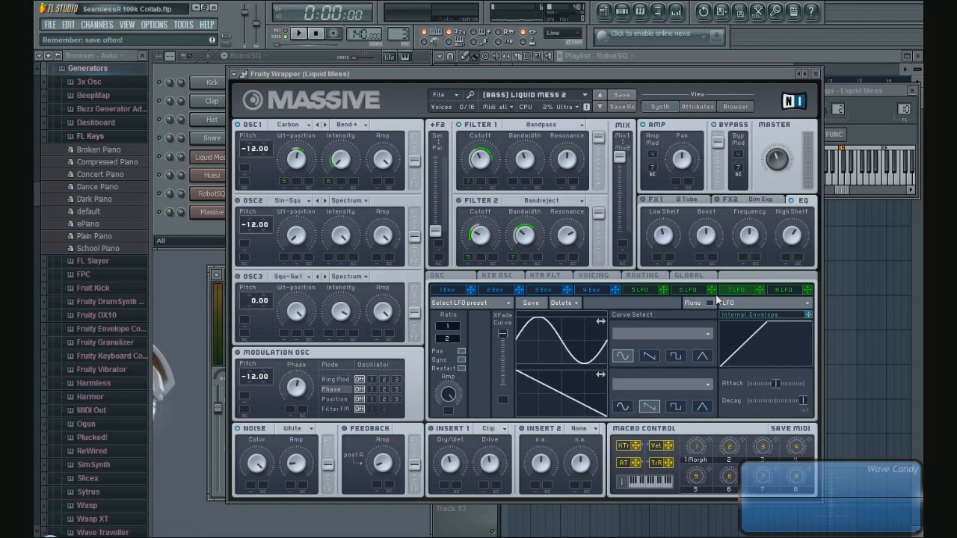
click(635, 289)
click(709, 291)
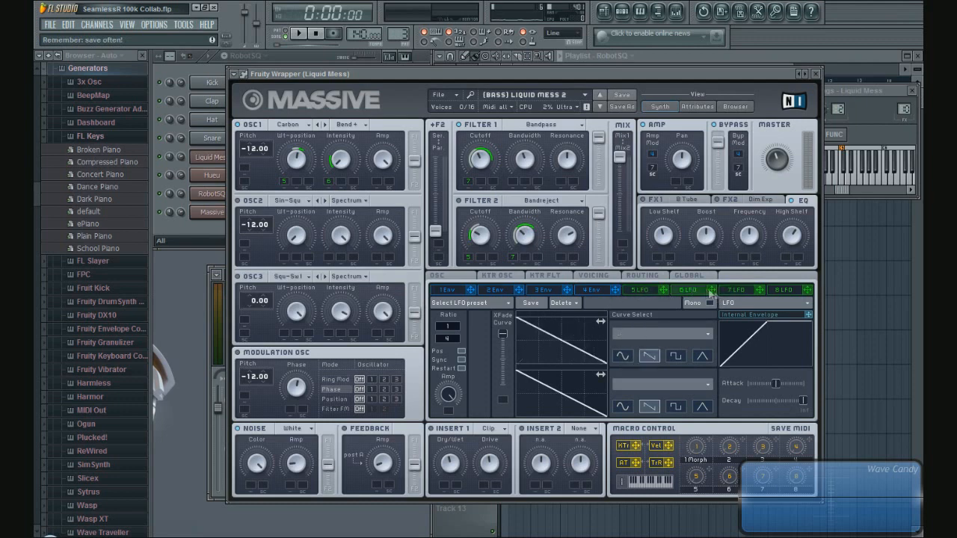
click(737, 290)
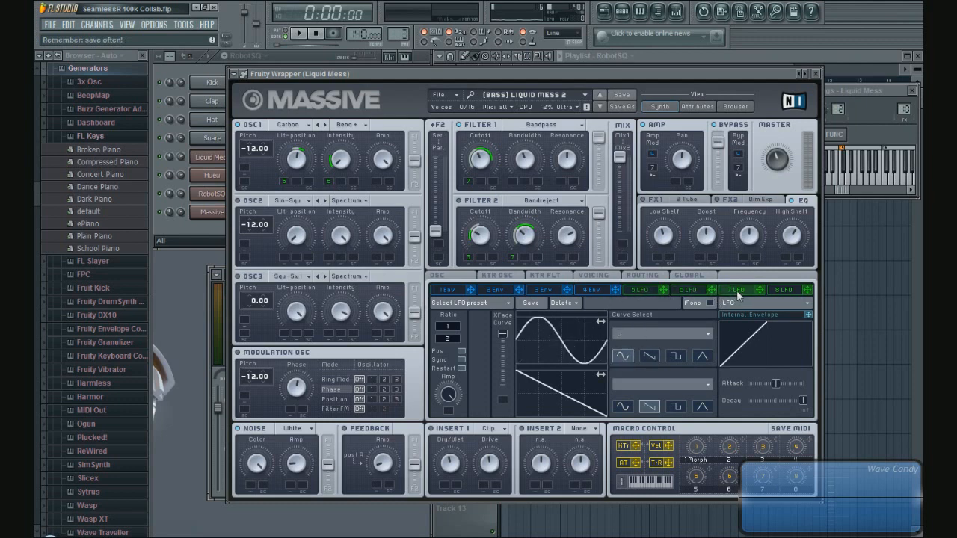
click(642, 290)
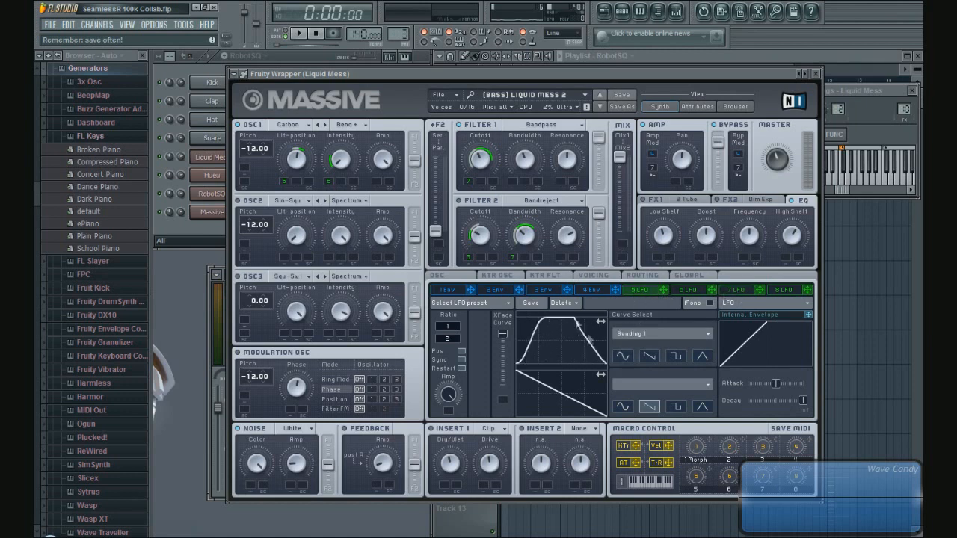
click(737, 290)
click(639, 290)
click(729, 291)
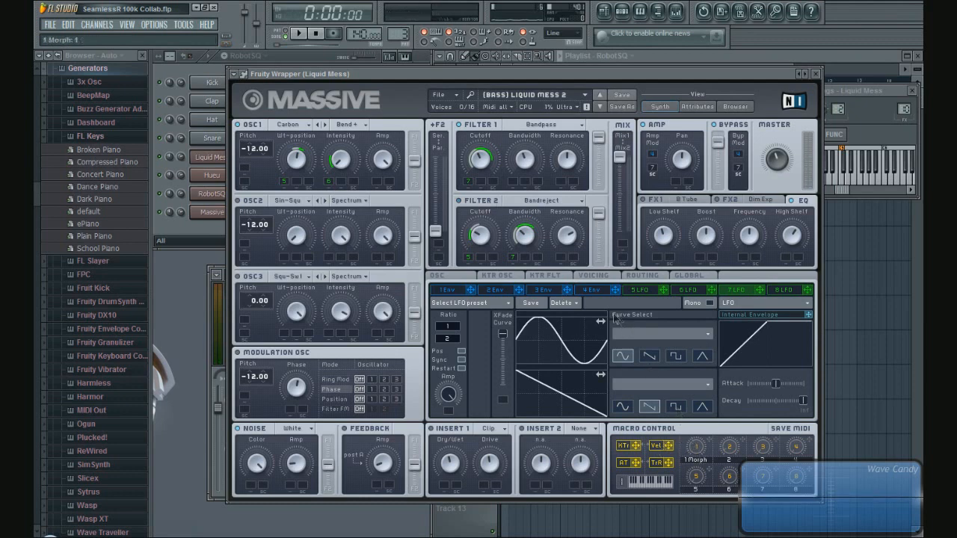
Step: Set Filter 2 to None and remove the modulator 5 and 7 assignments from its first two knobs
click(540, 202)
click(533, 201)
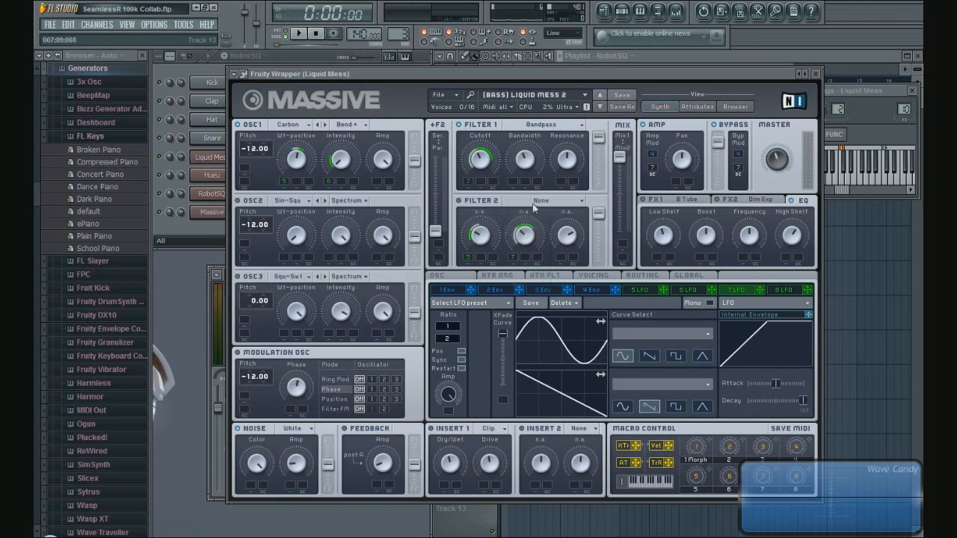
right_click(469, 260)
click(478, 271)
right_click(514, 259)
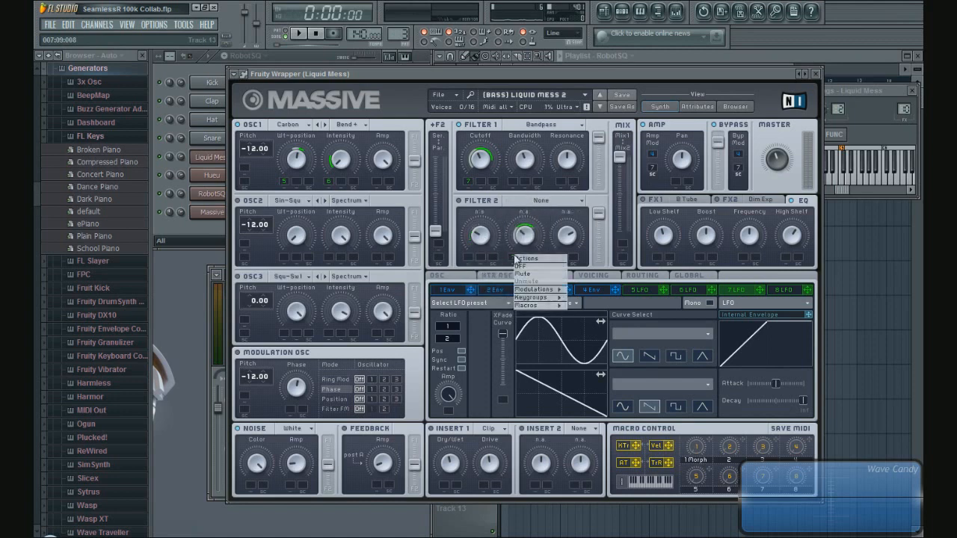
click(525, 270)
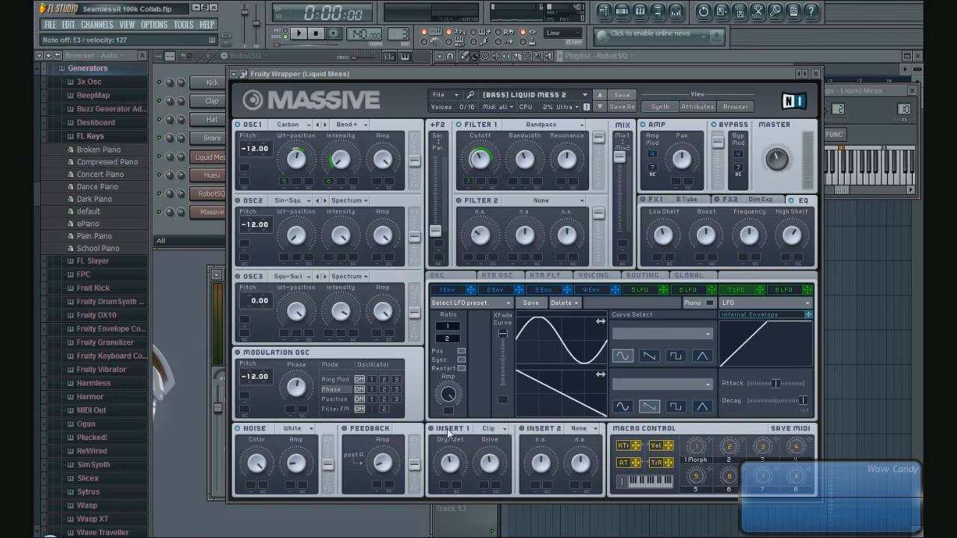
Step: Select Hardclipper for Insert 1 and reset both parameter knobs of the empty Insert 2
click(487, 428)
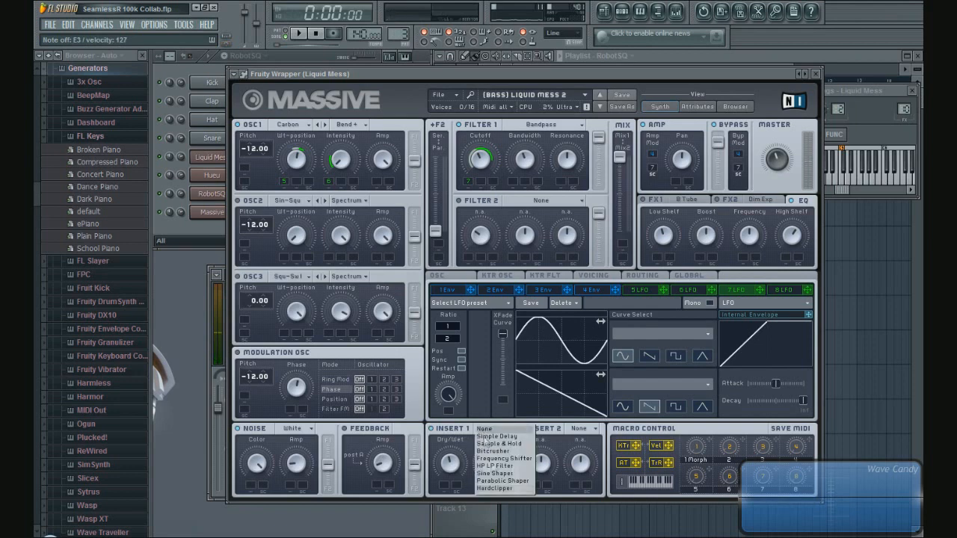
click(498, 488)
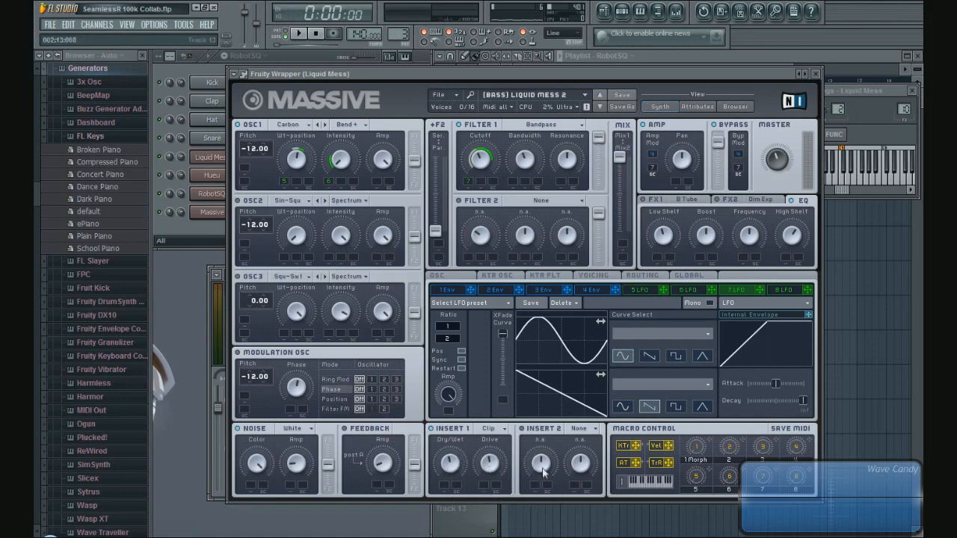
drag(552, 476, 577, 472)
double_click(546, 462)
double_click(586, 462)
Step: Open FX1 and select Brauner Tube as its effect
click(685, 204)
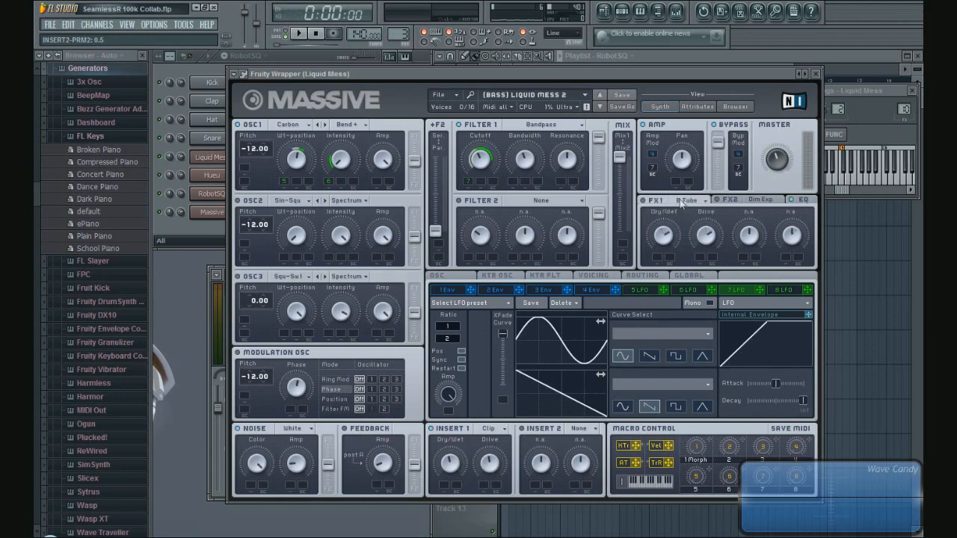
click(703, 202)
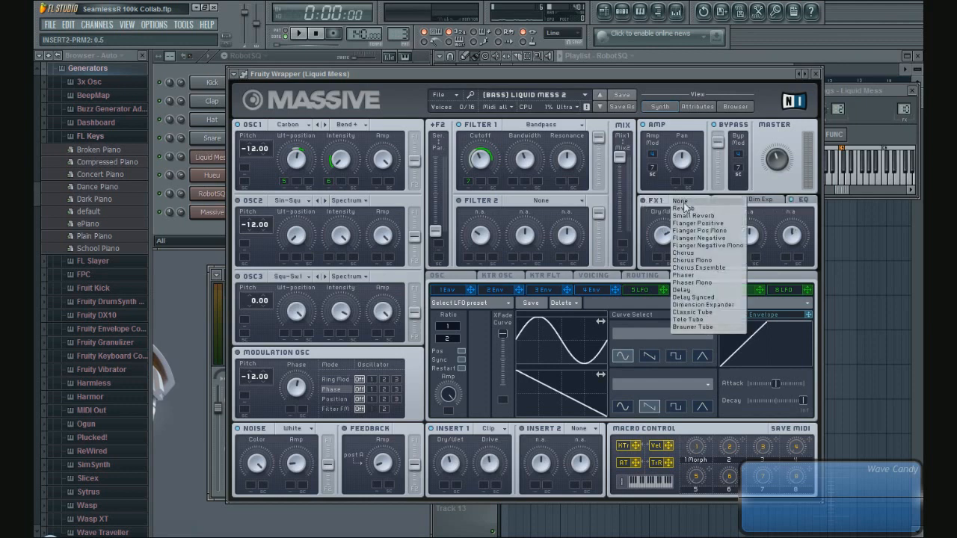
click(706, 327)
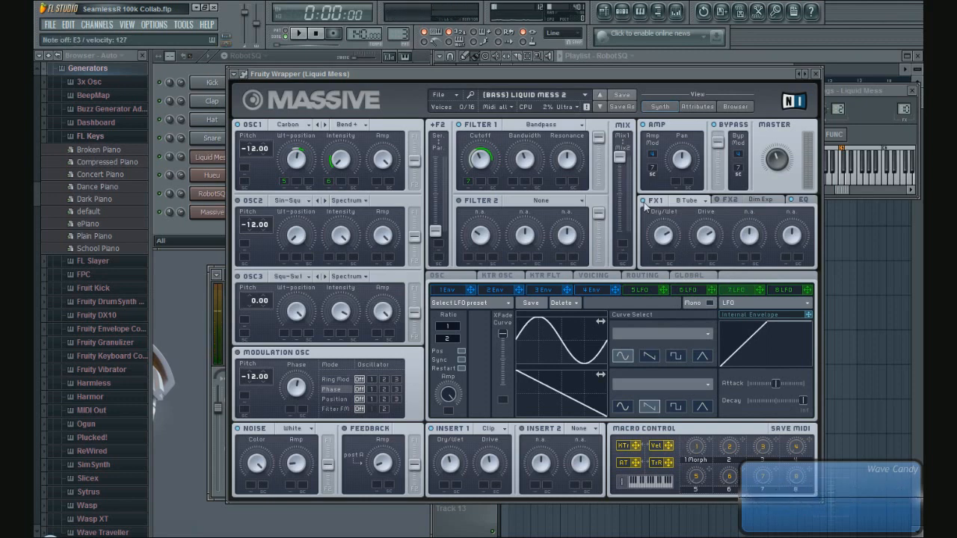
Step: Enable the Dimension Expander in FX2 and open the EQ settings
click(767, 202)
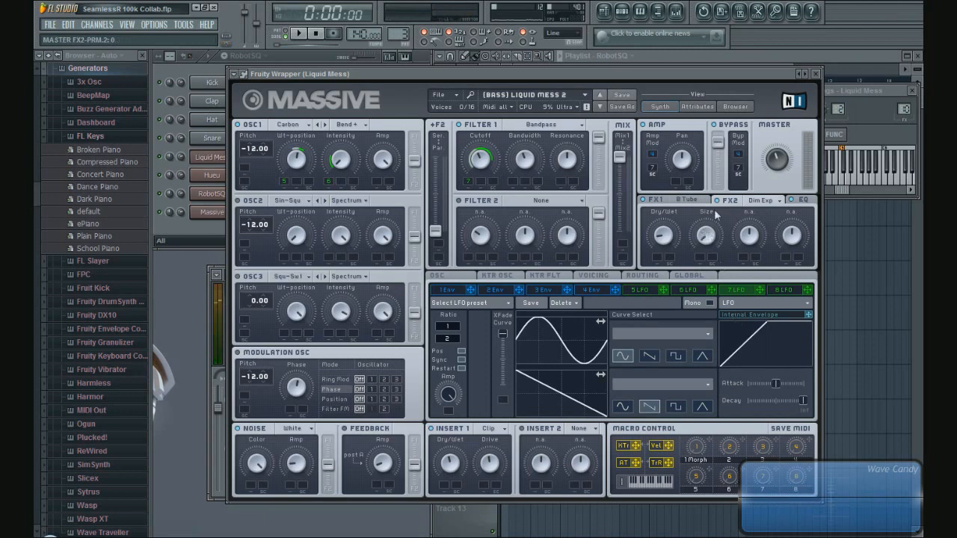
click(805, 201)
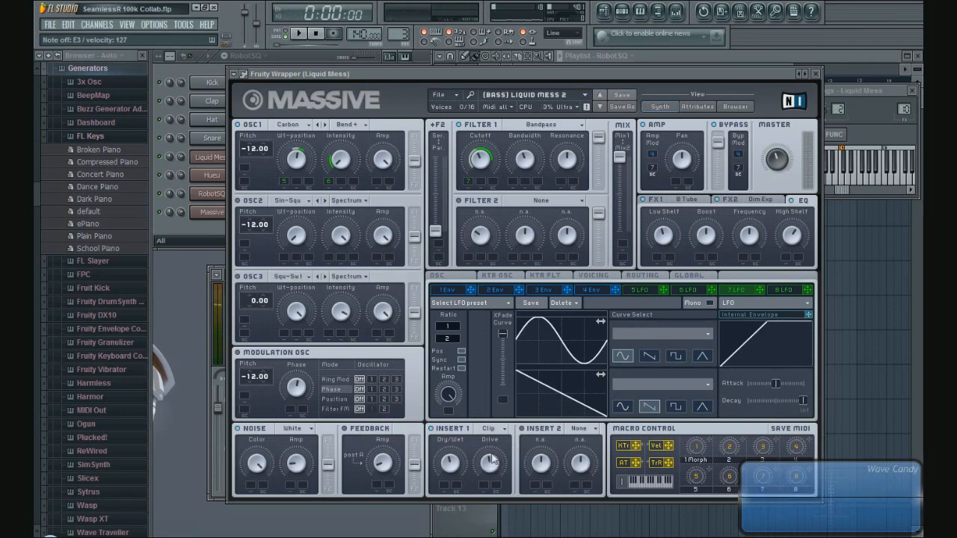
Step: Set the unisono voices to 4 and enable the Pitch Cutoff spread at 0.04 and the Pan Position spread
click(596, 277)
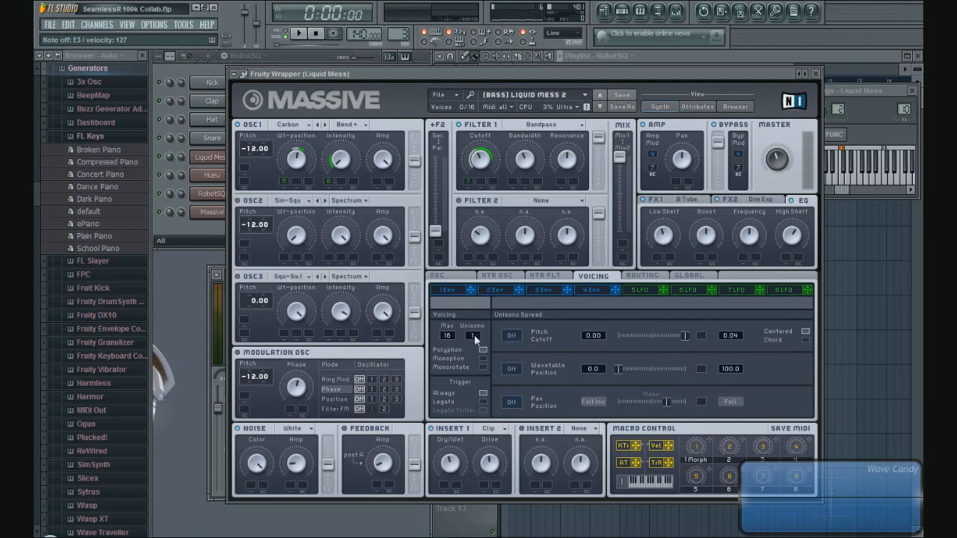
drag(474, 335, 480, 331)
drag(678, 337, 647, 344)
drag(737, 337, 732, 342)
drag(618, 334, 714, 345)
double_click(728, 335)
text(0.04)
key(Return)
drag(724, 336, 726, 333)
drag(738, 333, 740, 336)
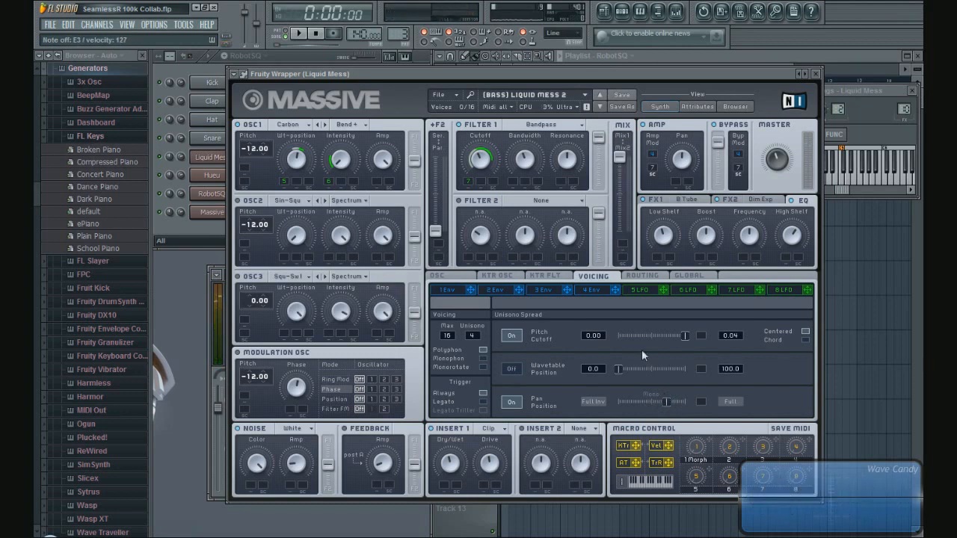
Step: Examine the signal routing, the voicing settings and the wavetable and intensity of Osc 2
click(643, 276)
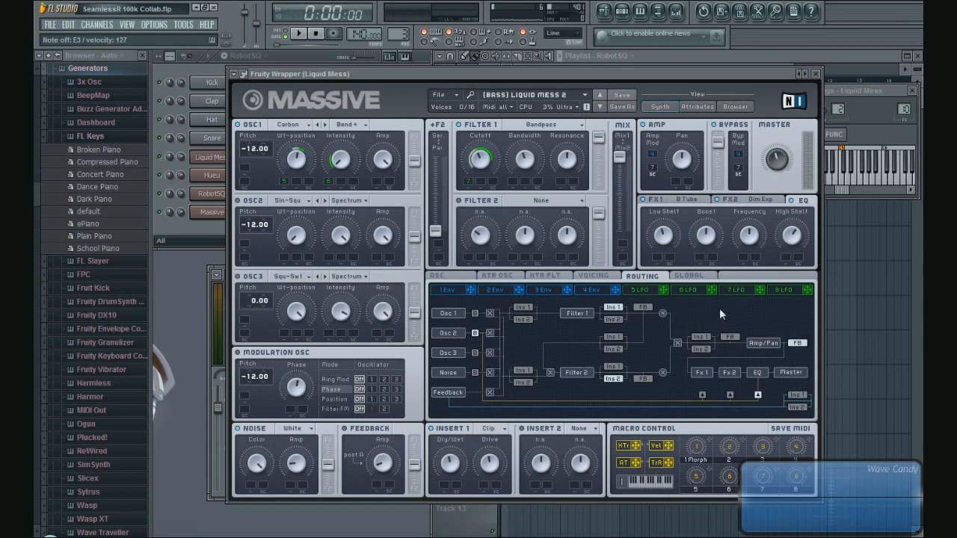
click(594, 276)
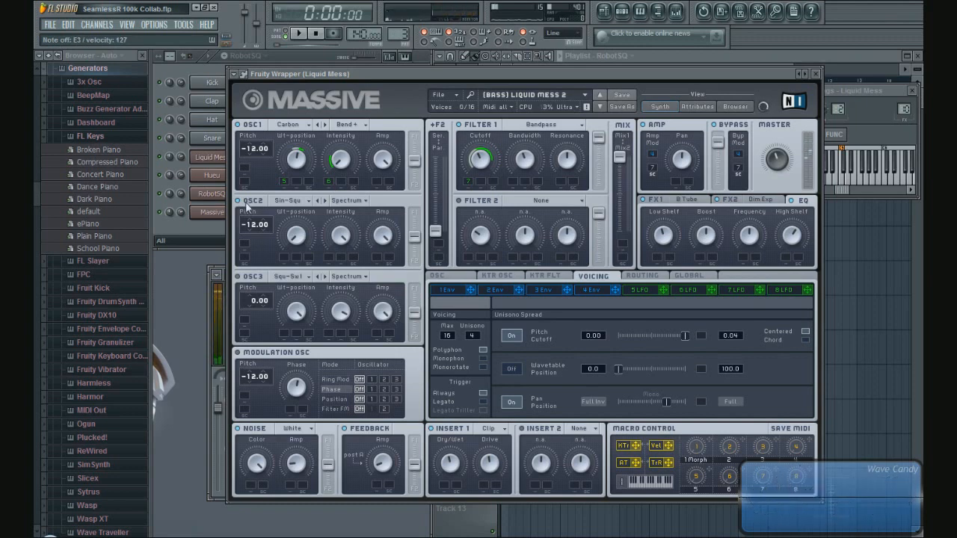
click(291, 202)
click(344, 239)
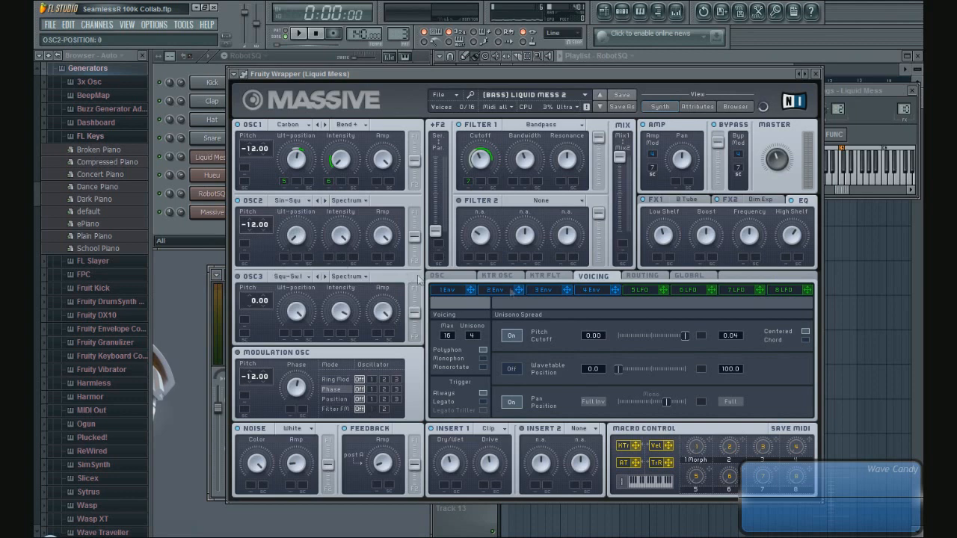
click(634, 277)
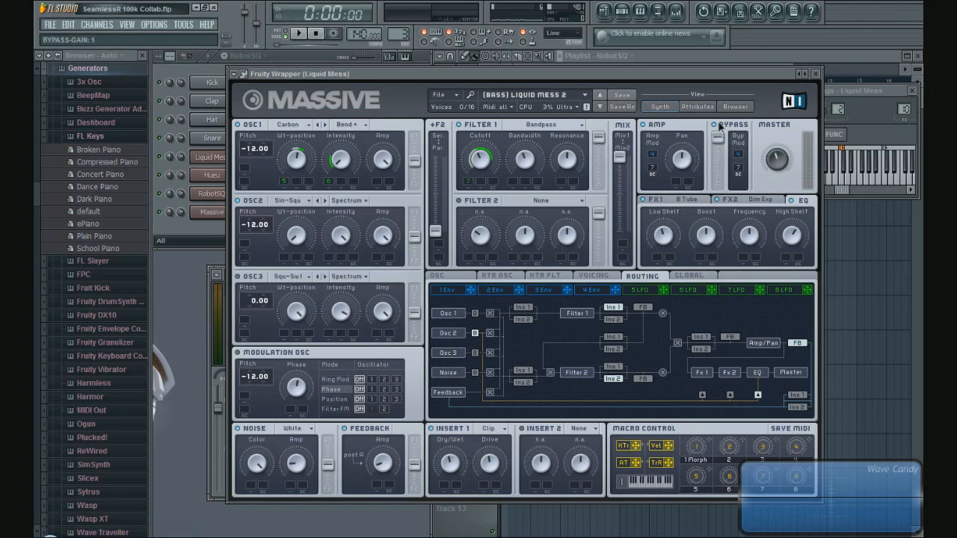
Step: Lower the Bypass gain slightly and unmute modulator 7 on the Amp and Bypass modulation slots
mouse_move(721, 144)
mouse_down()
mouse_move(723, 181)
mouse_move(727, 137)
mouse_move(724, 152)
mouse_up()
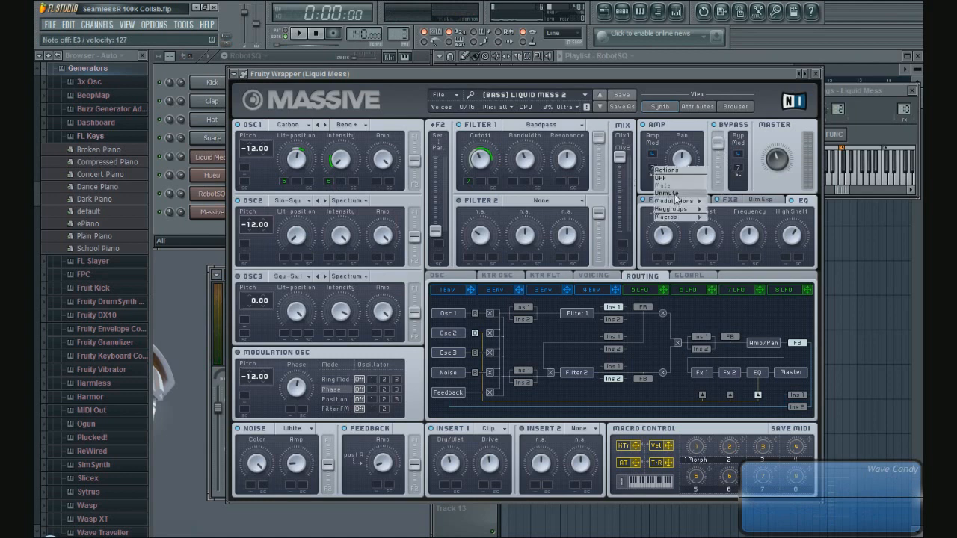
click(672, 194)
click(734, 290)
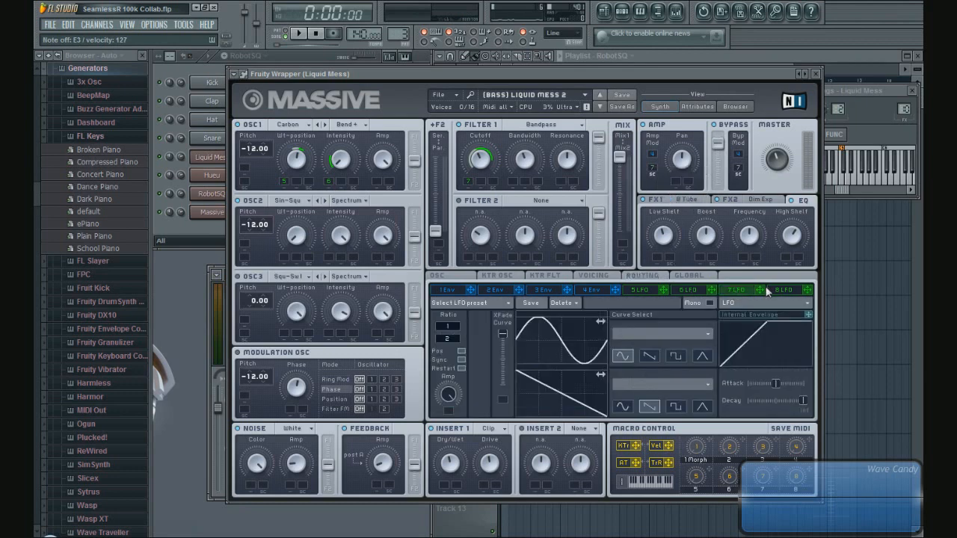
drag(746, 278, 653, 172)
right_click(735, 167)
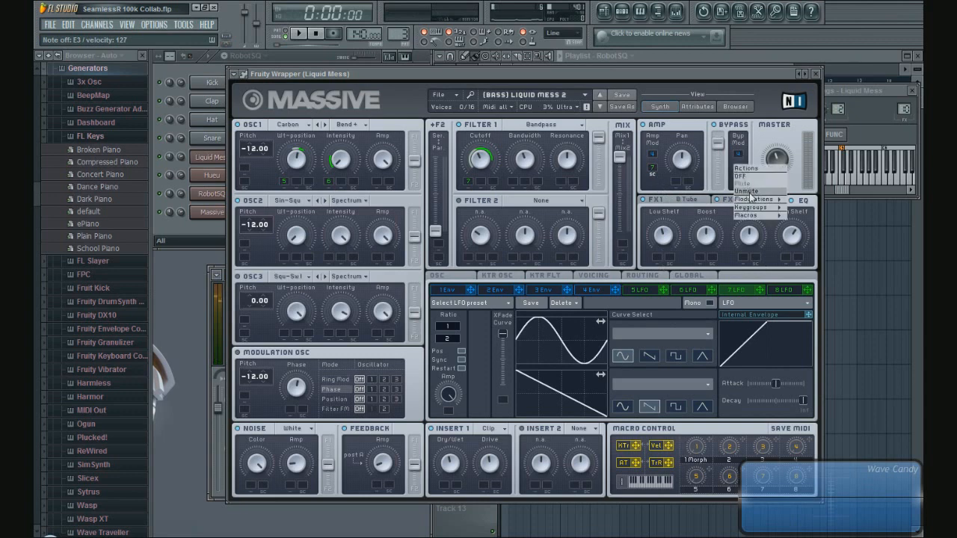
click(750, 192)
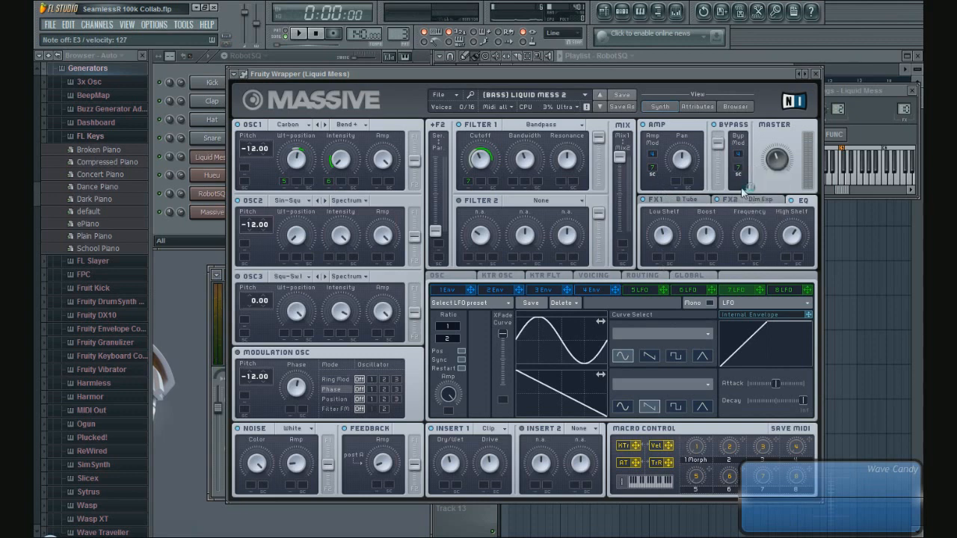
Step: Close the synth, enable Fruity Reeverb 2 on the Massive mixer track and review its settings
click(820, 78)
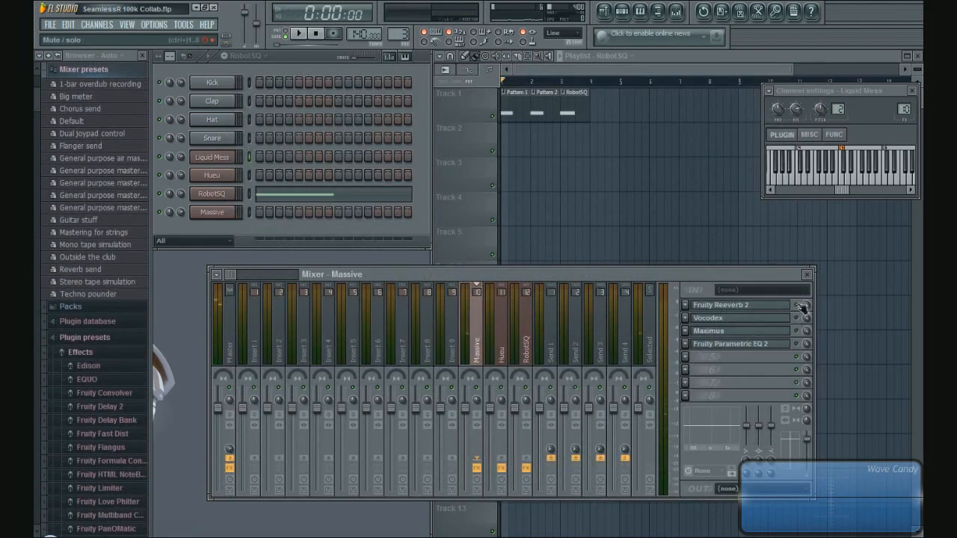
click(800, 307)
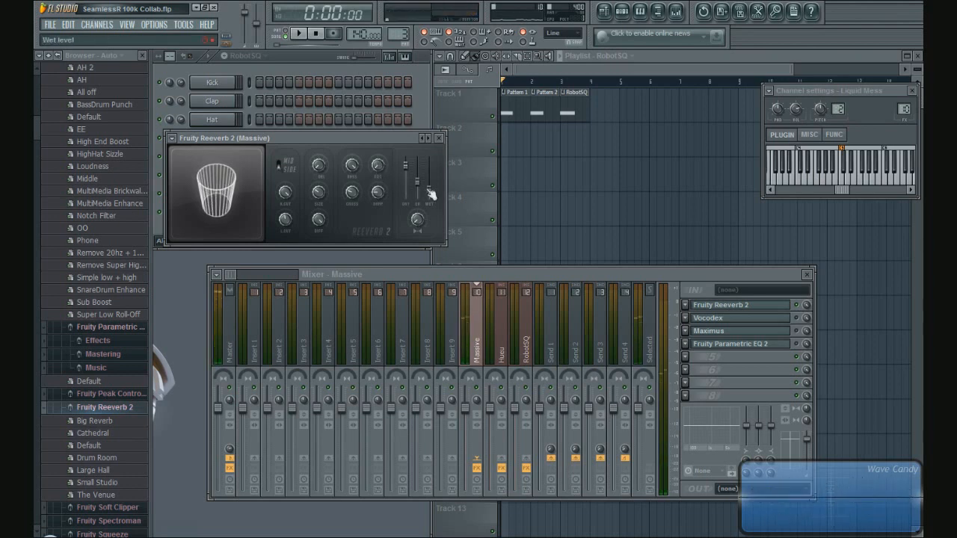
click(439, 137)
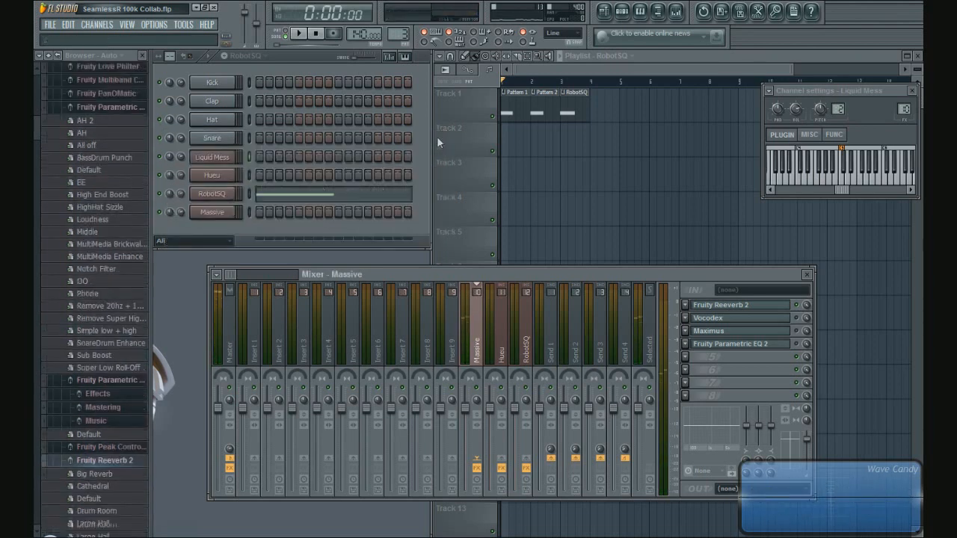
click(738, 306)
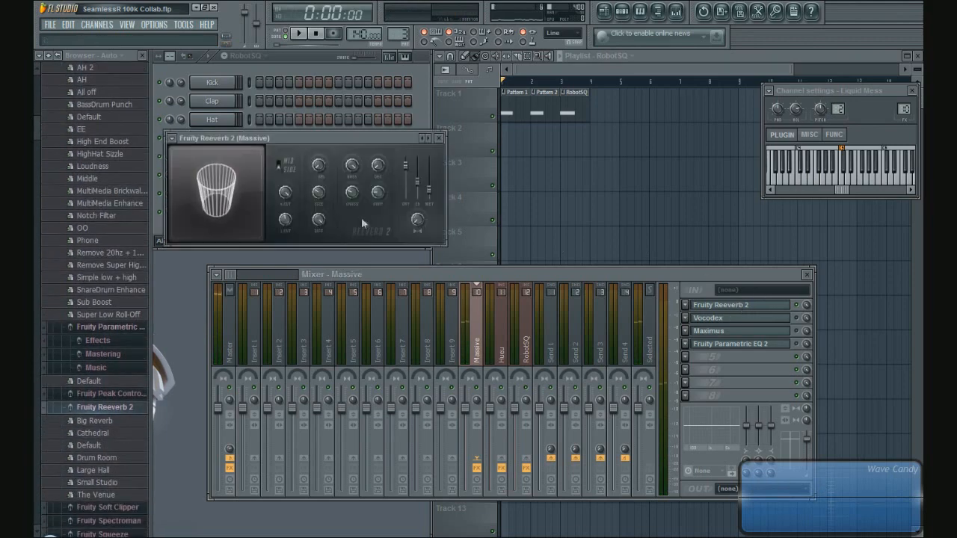
click(439, 137)
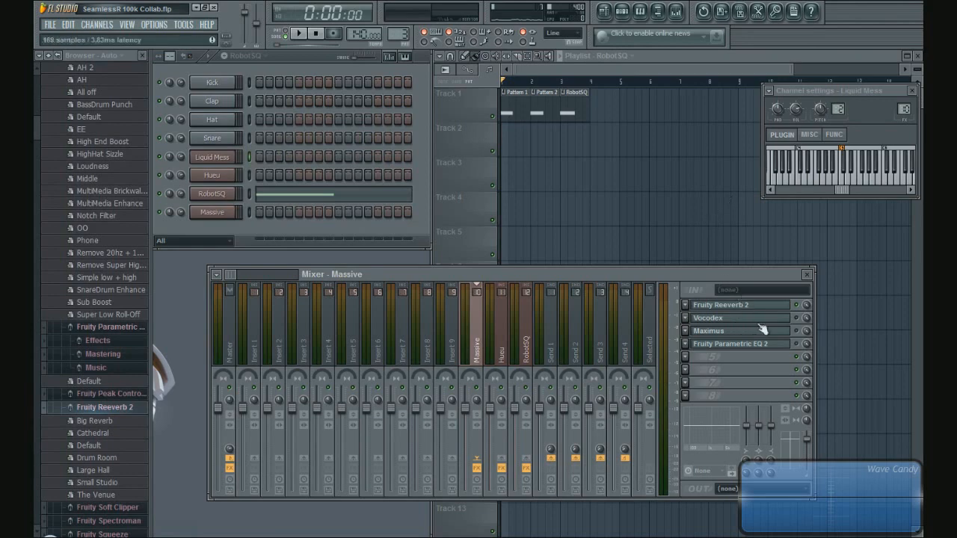
Step: Remove Vocodex from the second effect slot of the Massive mixer track
click(684, 331)
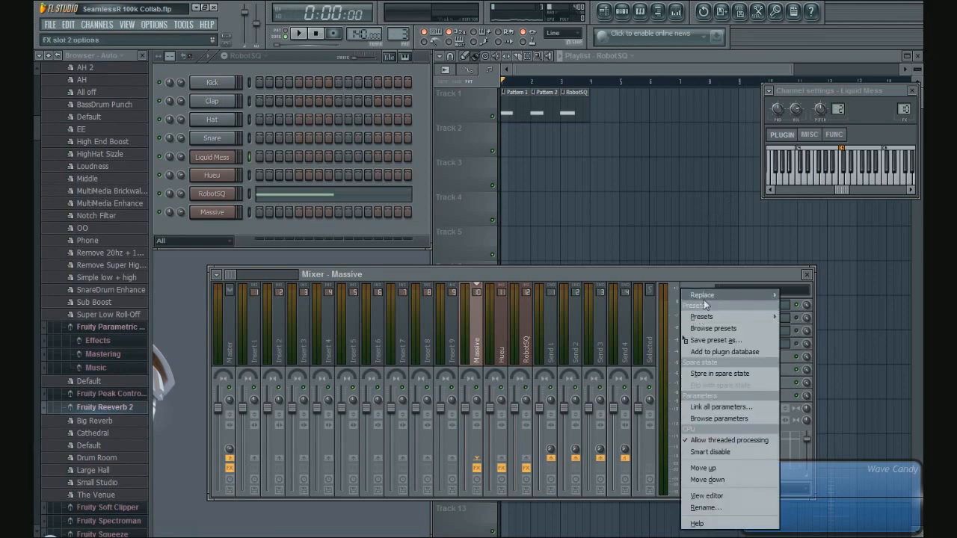
mouse_move(702, 294)
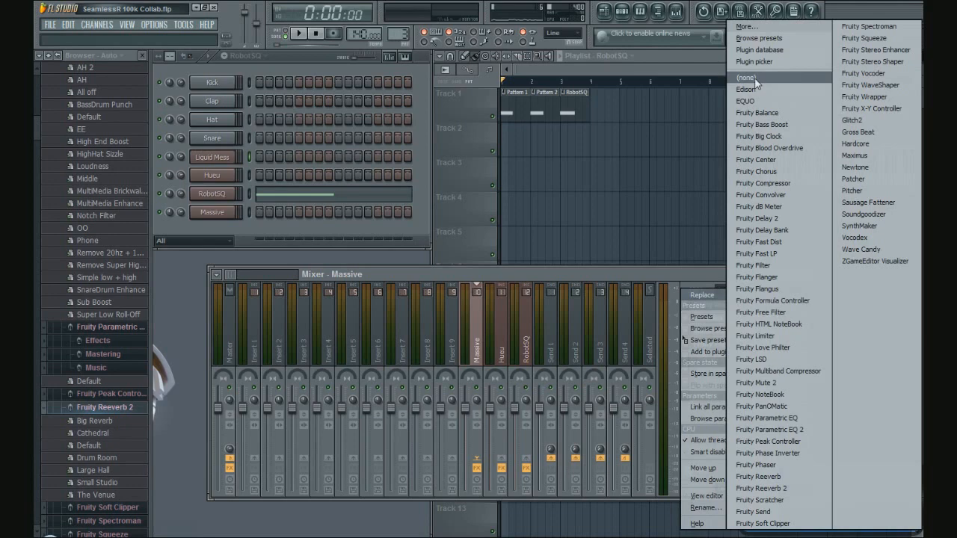
click(755, 78)
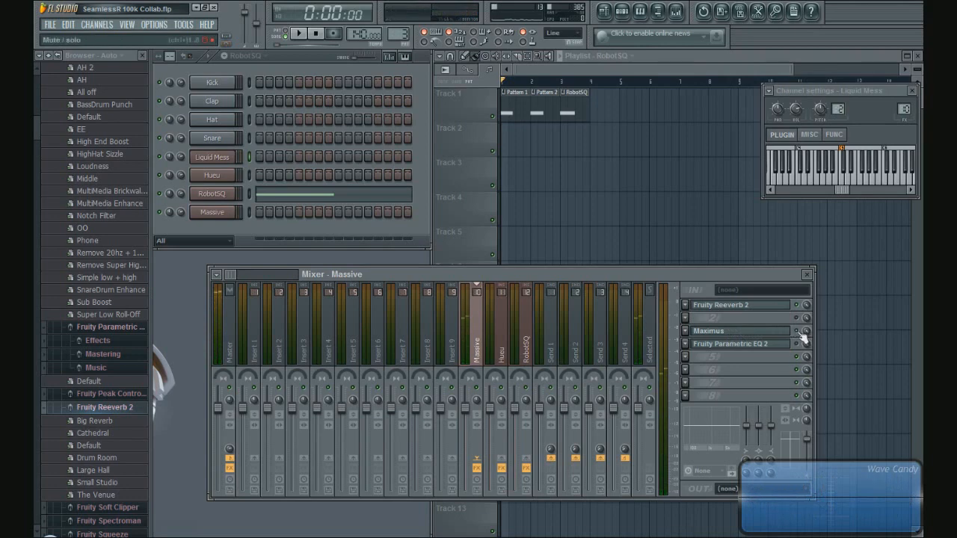
Step: Examine the Master, High and Low band settings of Maximus on the Massive mixer track
click(758, 333)
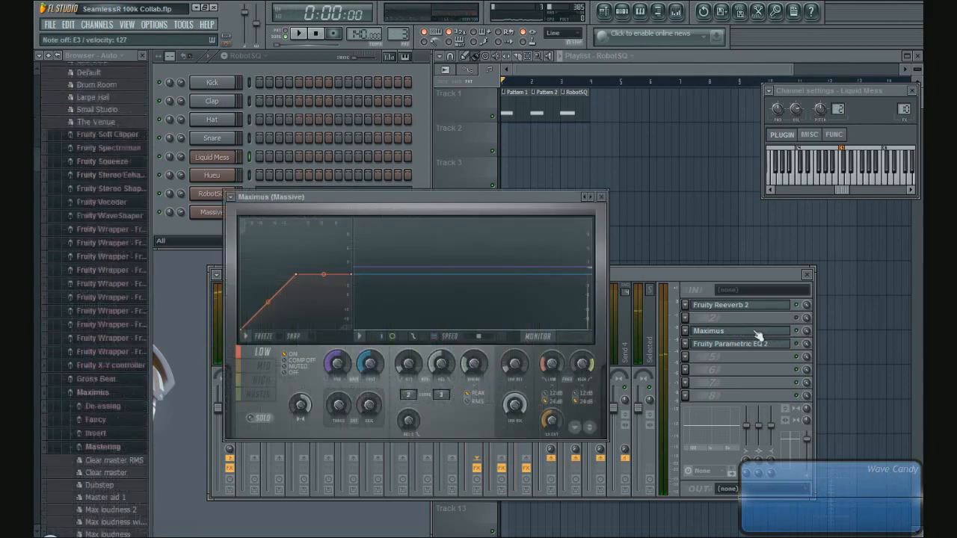
click(253, 400)
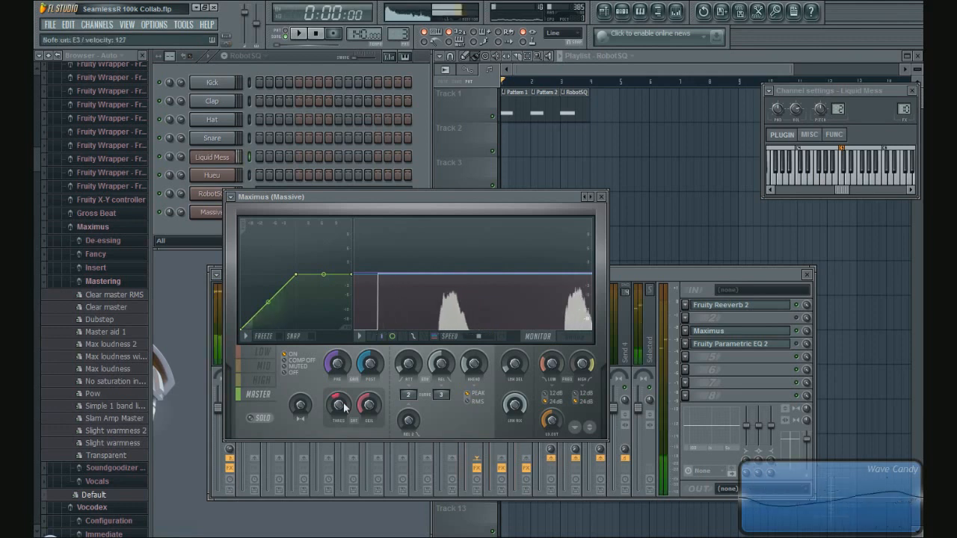
click(261, 381)
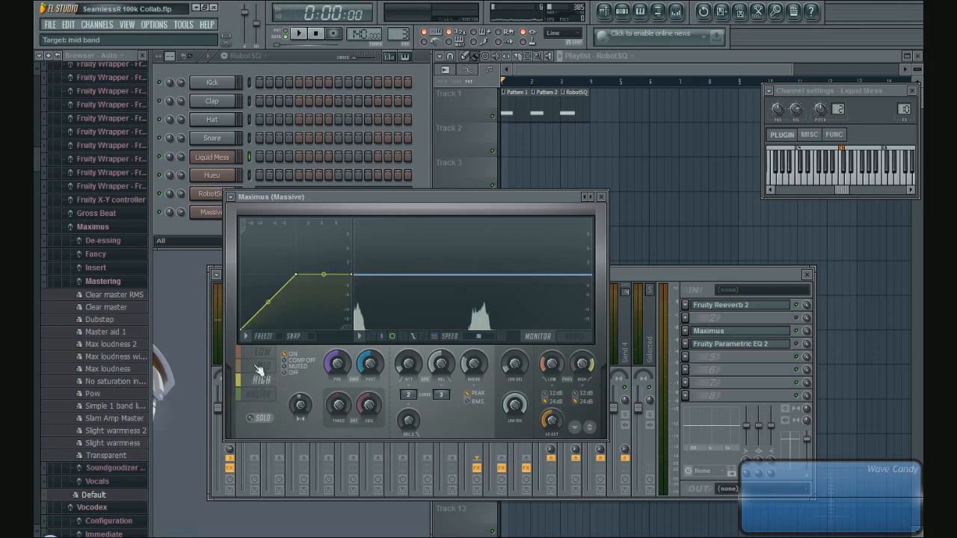
click(261, 354)
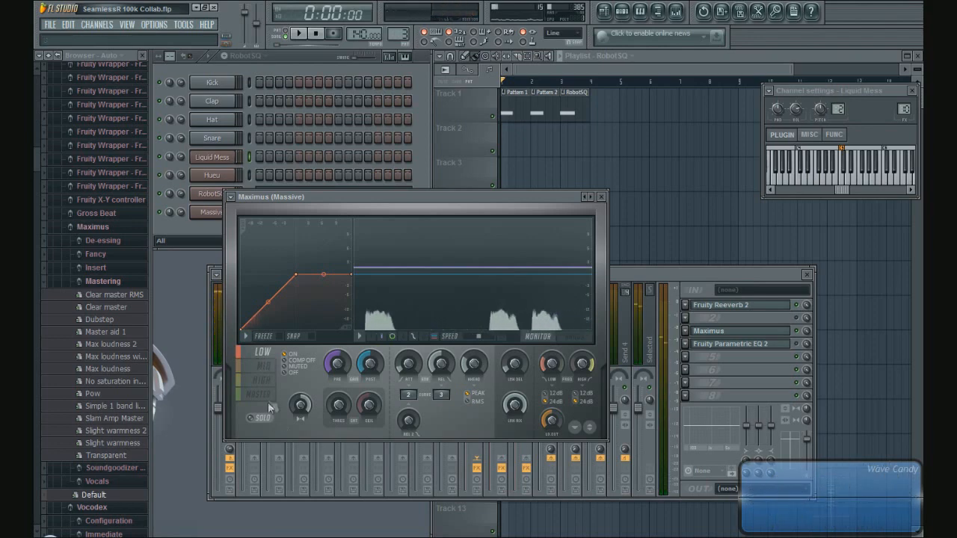
click(261, 394)
click(602, 198)
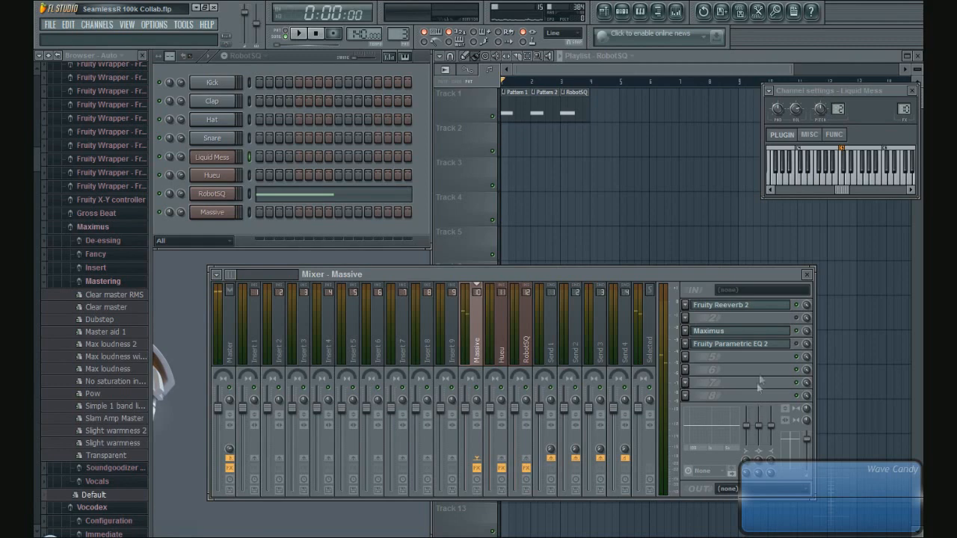
Step: Inspect the Fruity Parametric EQ 2 curve on the Massive mixer track while notes play
click(770, 345)
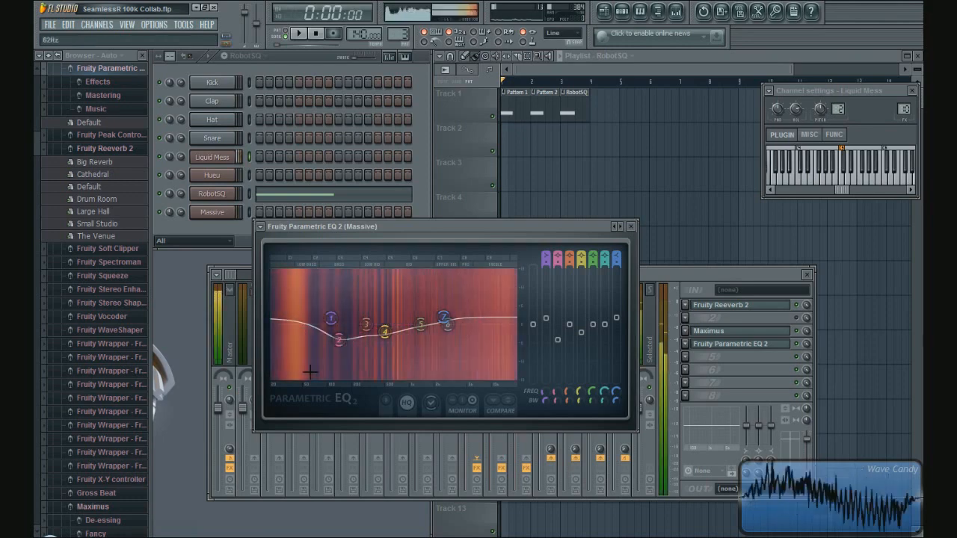
click(631, 226)
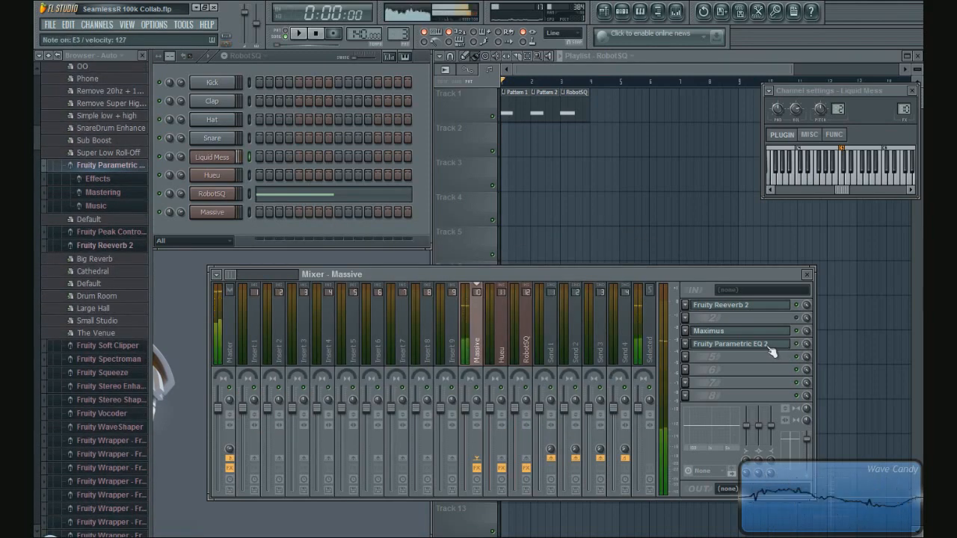
click(770, 345)
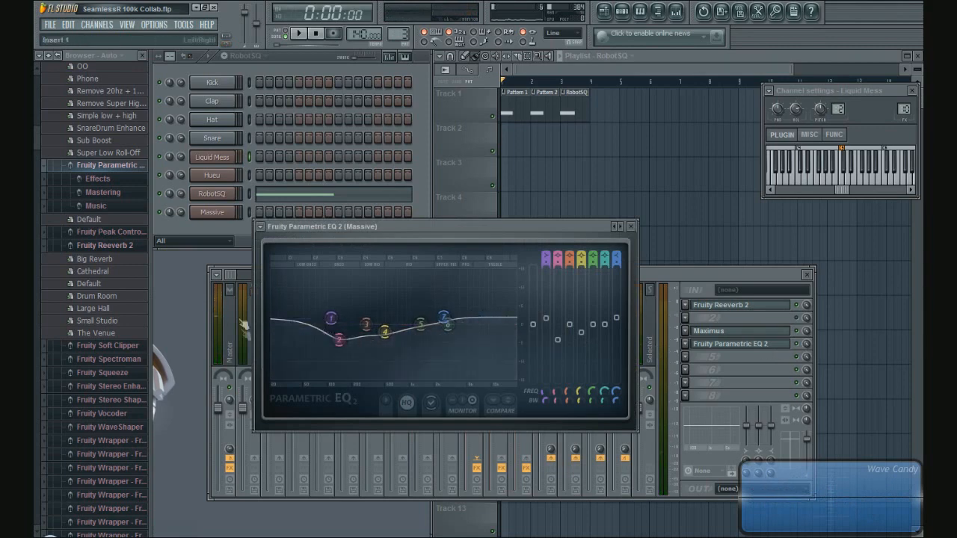
click(631, 227)
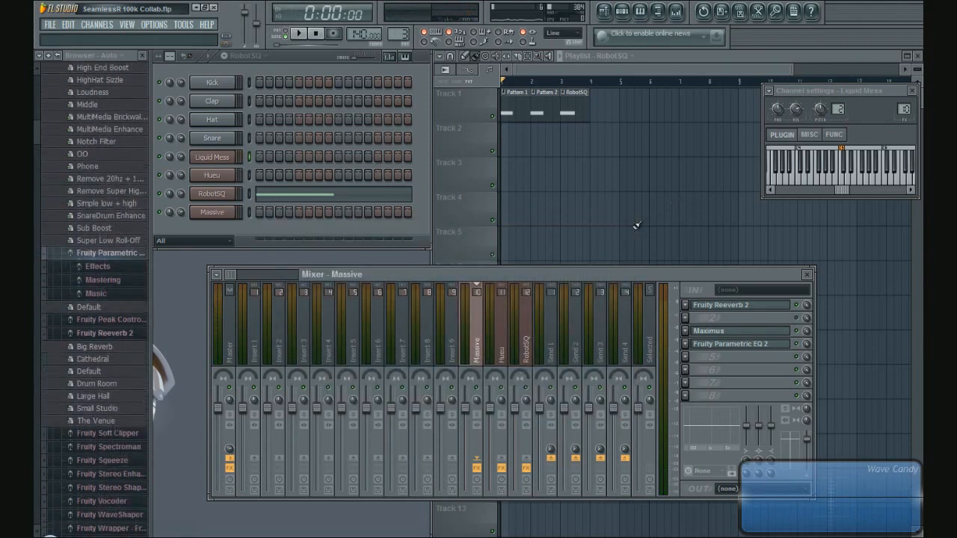
Step: Save the project and bring the playlist to the front
click(49, 27)
click(70, 75)
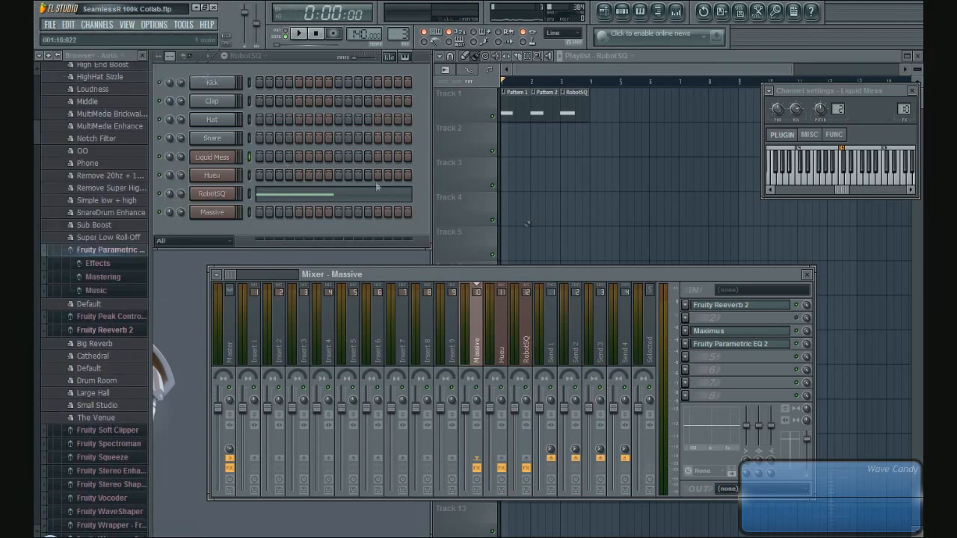
right_click(550, 226)
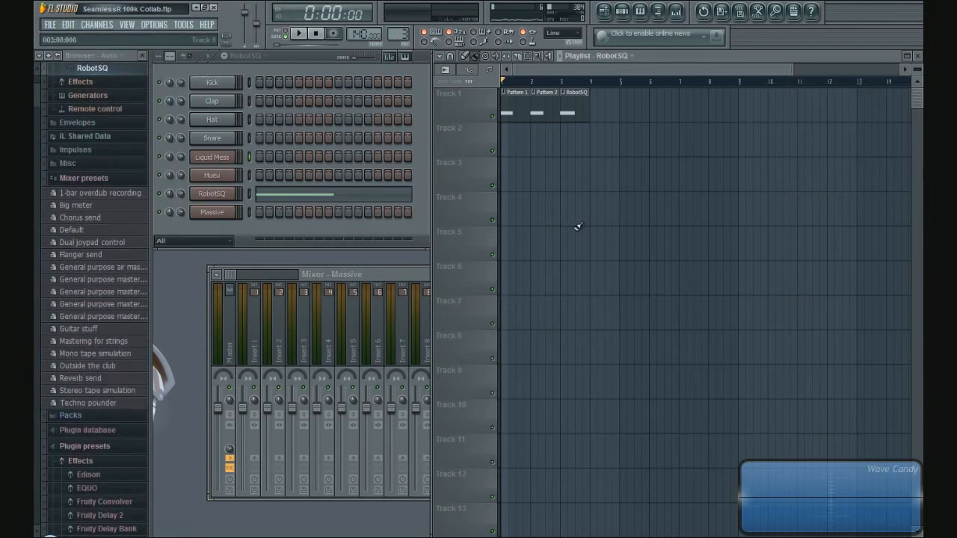
Step: Play the playlist arrangement briefly, stop it and select the Hueu channel
key(space)
click(249, 176)
key(space)
click(316, 35)
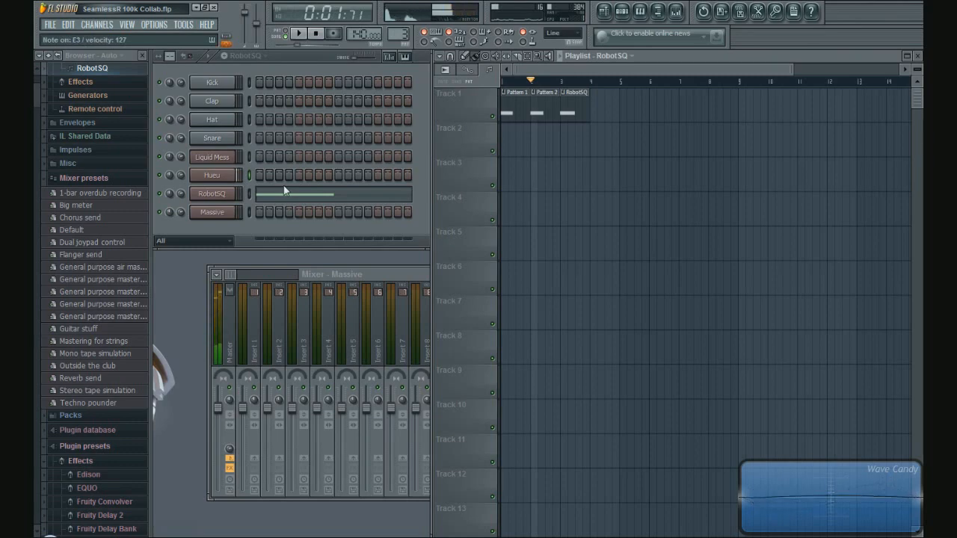
Step: Open the Hueu channel's Massive synth and show its mixer track, moving both windows so they can be viewed together
click(212, 175)
drag(409, 90, 299, 75)
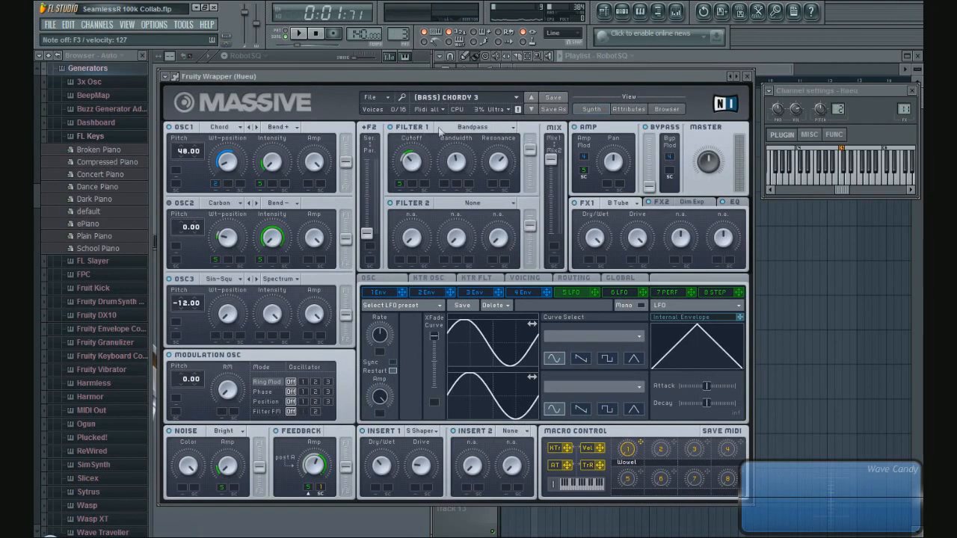
key(F9)
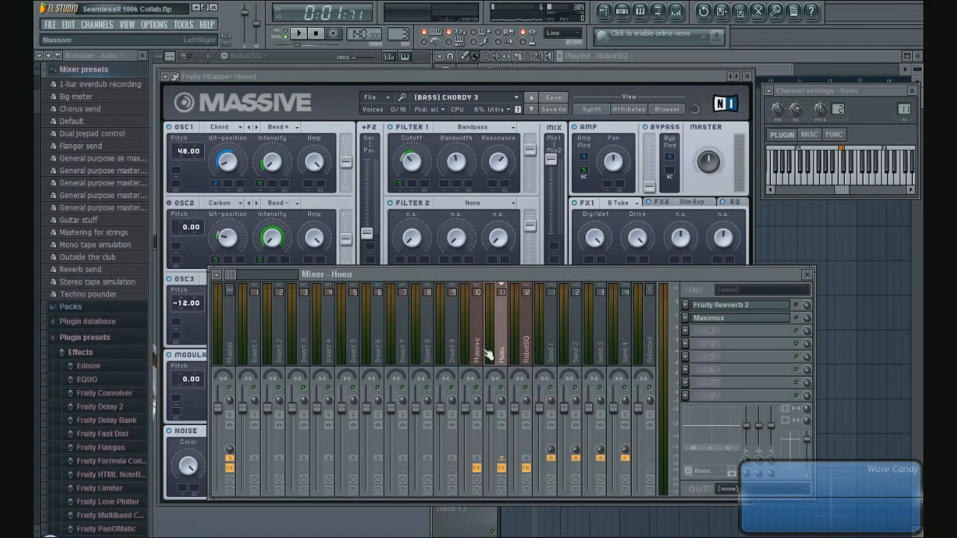
click(482, 342)
click(500, 342)
drag(762, 276, 853, 302)
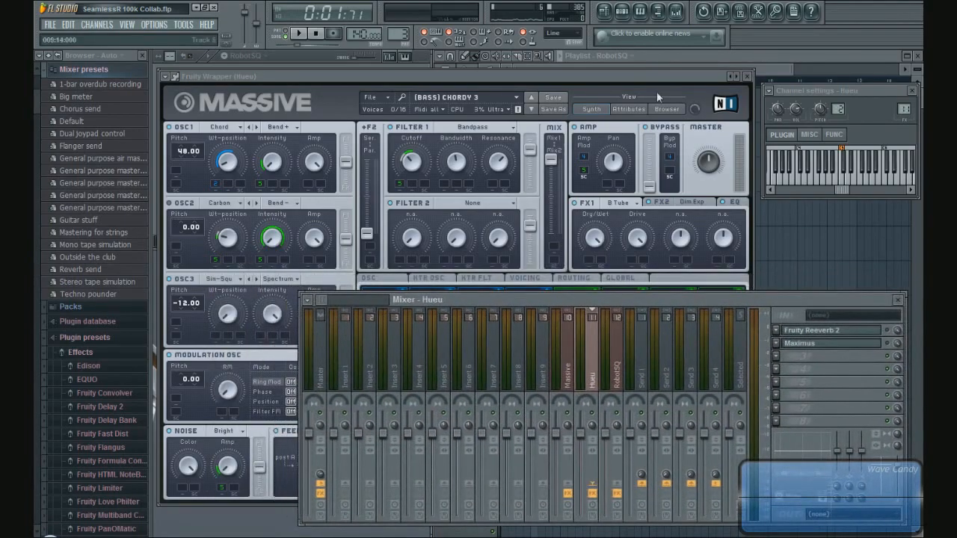
Step: Close the Hueu channel settings and reposition the Massive window so the whole synth is visible
click(659, 80)
drag(660, 80, 655, 66)
click(912, 90)
drag(575, 66, 597, 72)
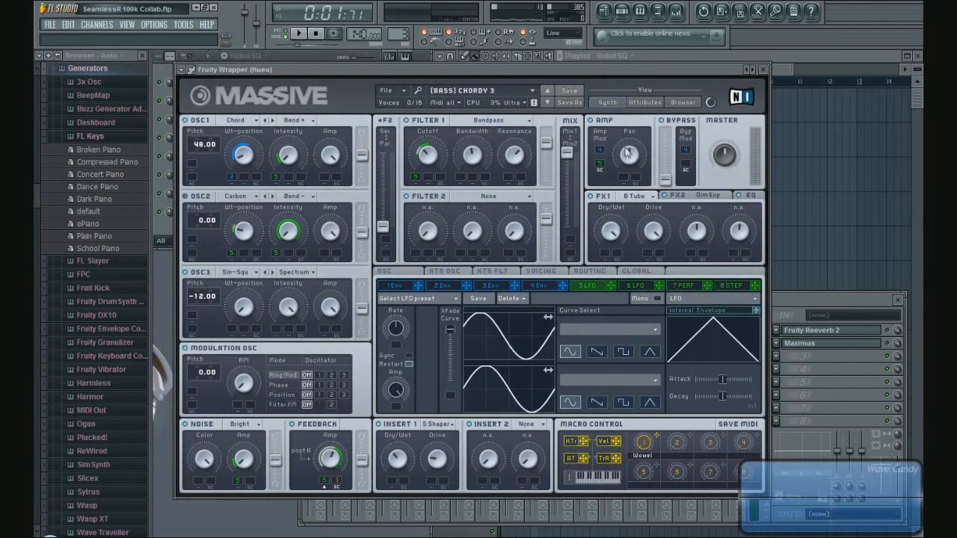
Step: Mute the 5 LFO modulation on the Amp section, play a test note, and show the EQ page
right_click(598, 162)
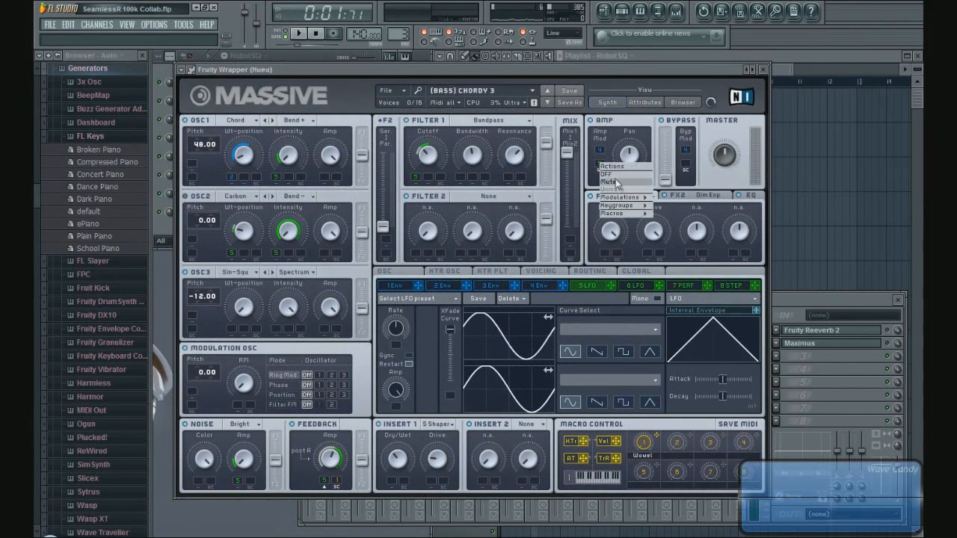
click(614, 183)
key(v)
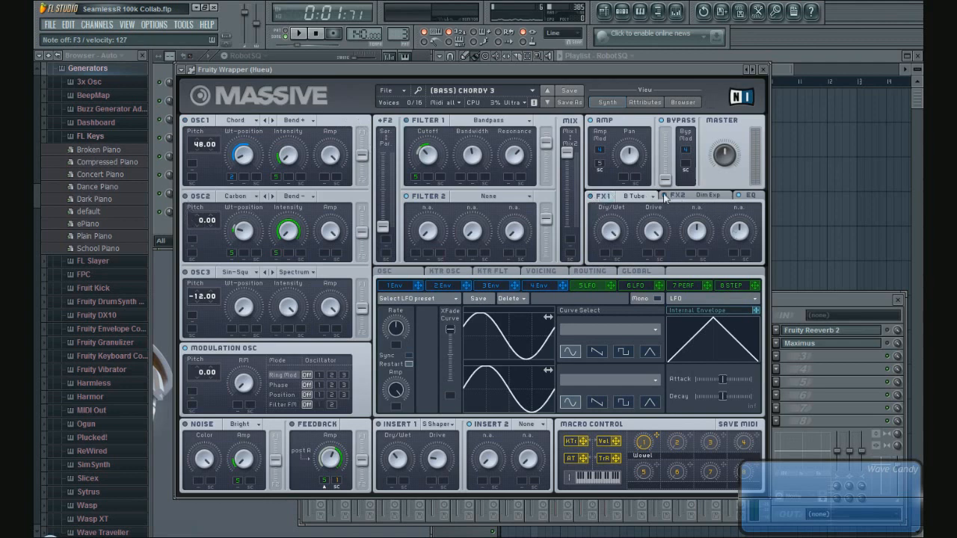
click(757, 197)
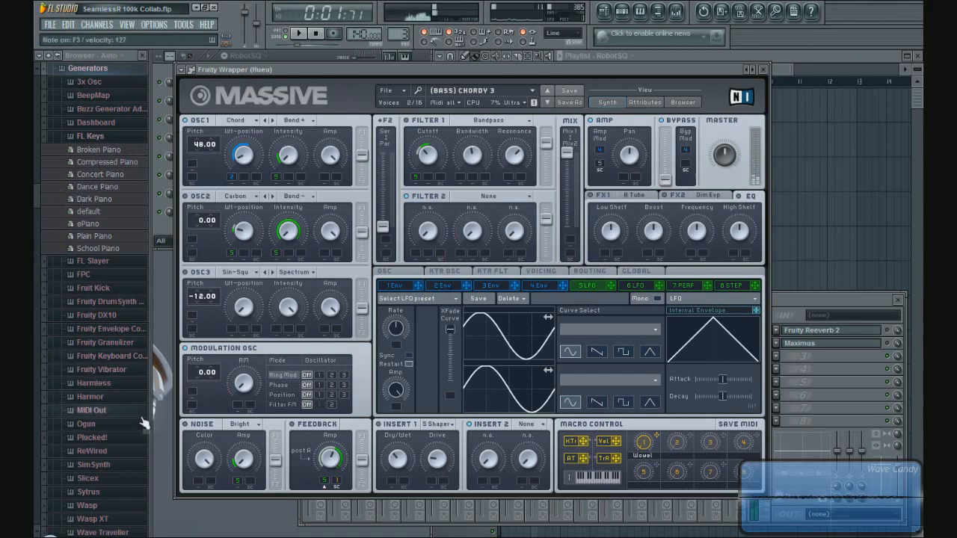
Step: Mute the Wt-position and Intensity modulations of OSC1
right_click(233, 183)
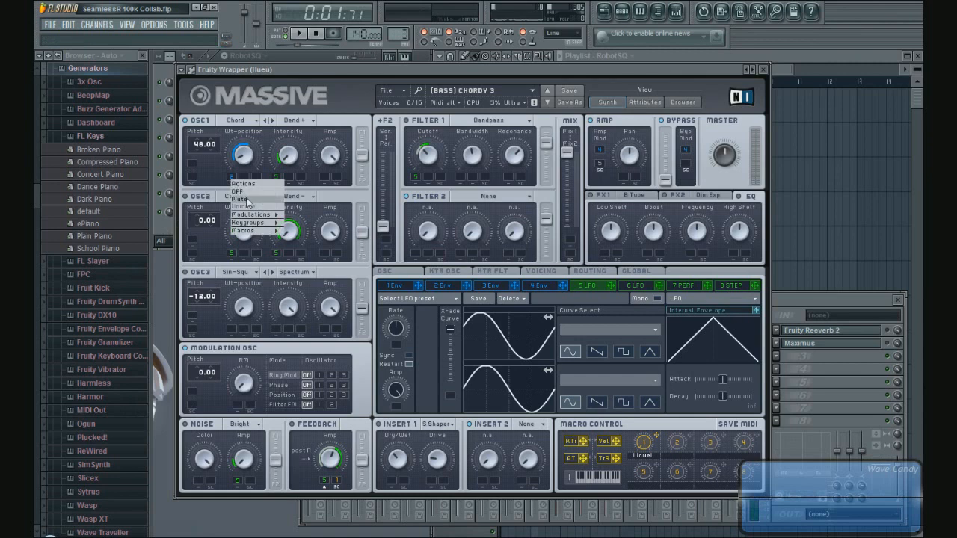
click(276, 177)
right_click(277, 178)
click(293, 197)
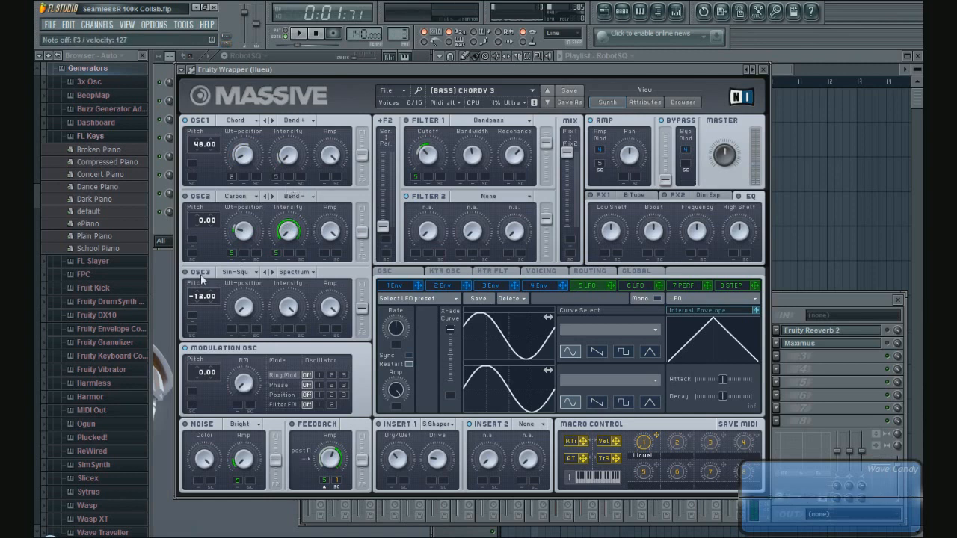
Step: Choose the Camchord wavetable for OSC1
click(238, 122)
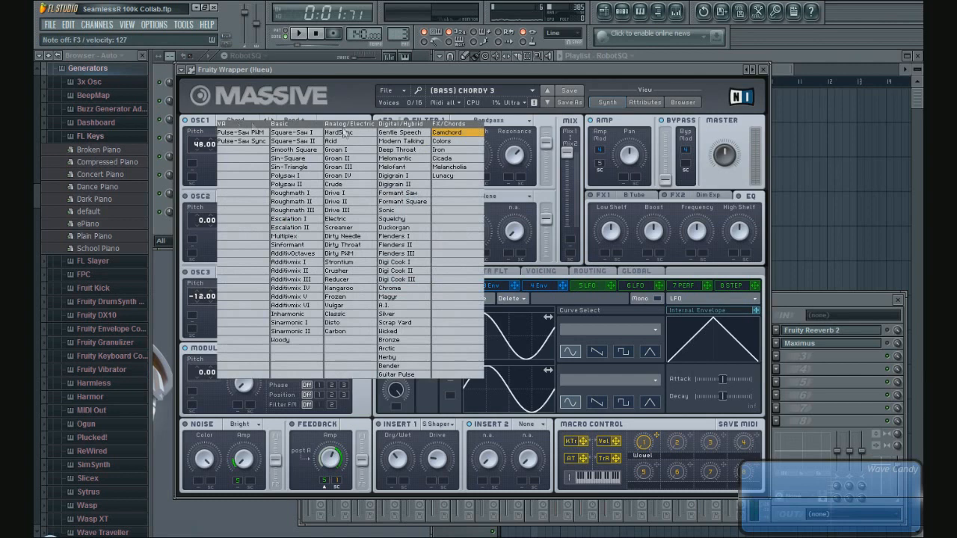
click(464, 134)
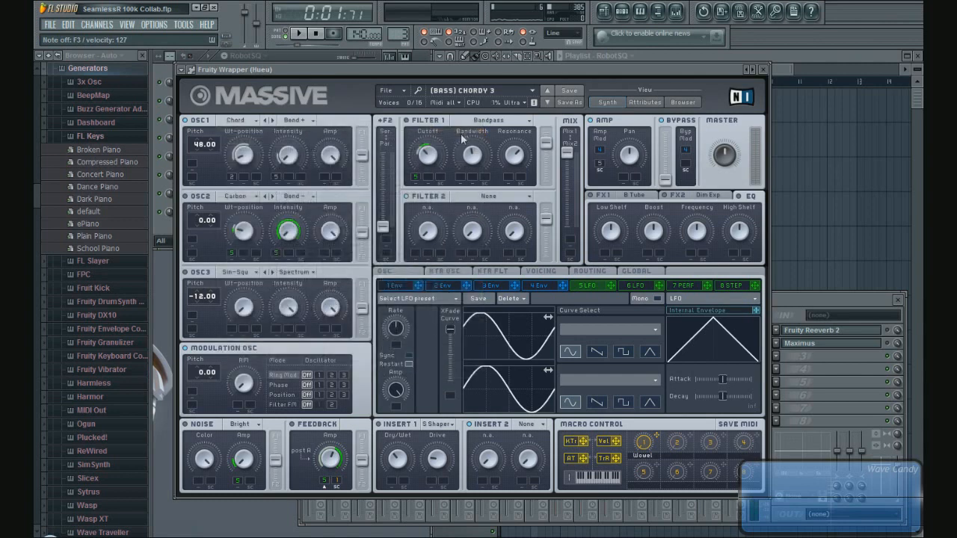
click(238, 121)
click(457, 137)
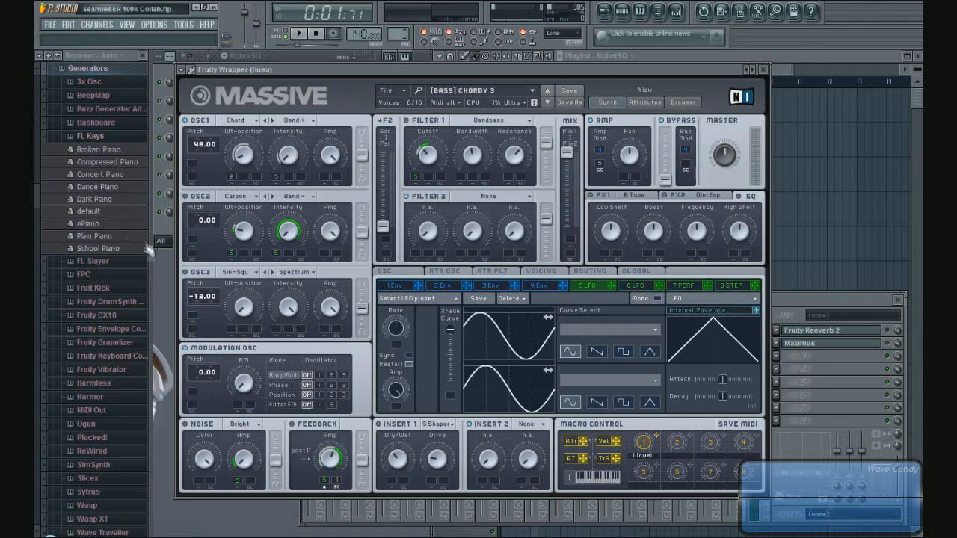
Step: Examine the piano rolls of the RobotSQ and Hueu channels for notes, closing each one after viewing
click(163, 225)
click(287, 197)
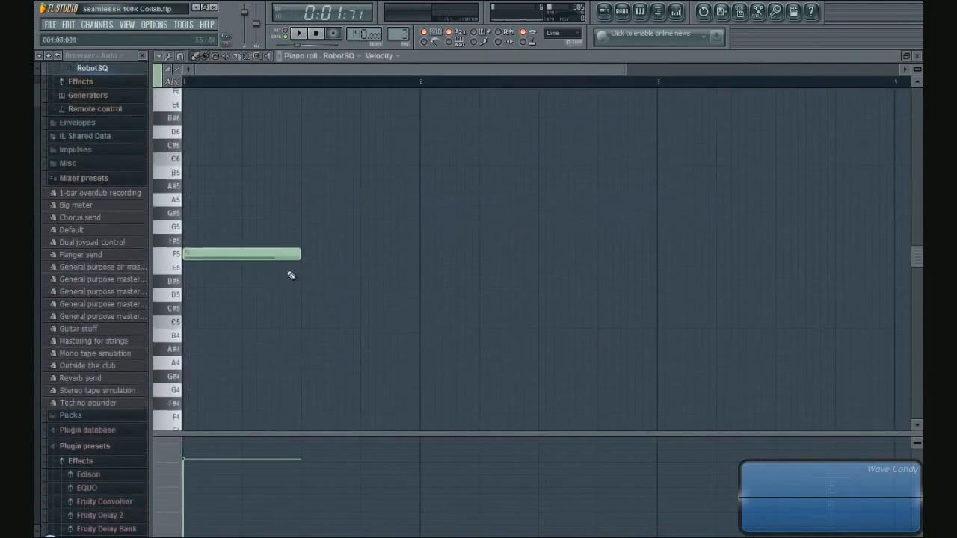
scroll(299, 284, down, 6)
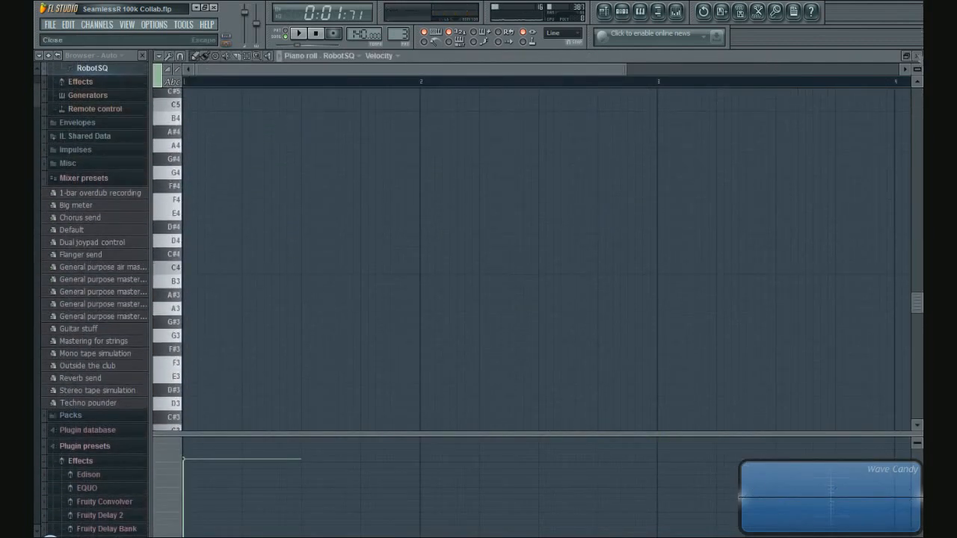
click(917, 57)
right_click(235, 170)
click(257, 178)
scroll(359, 243, down, 5)
click(920, 56)
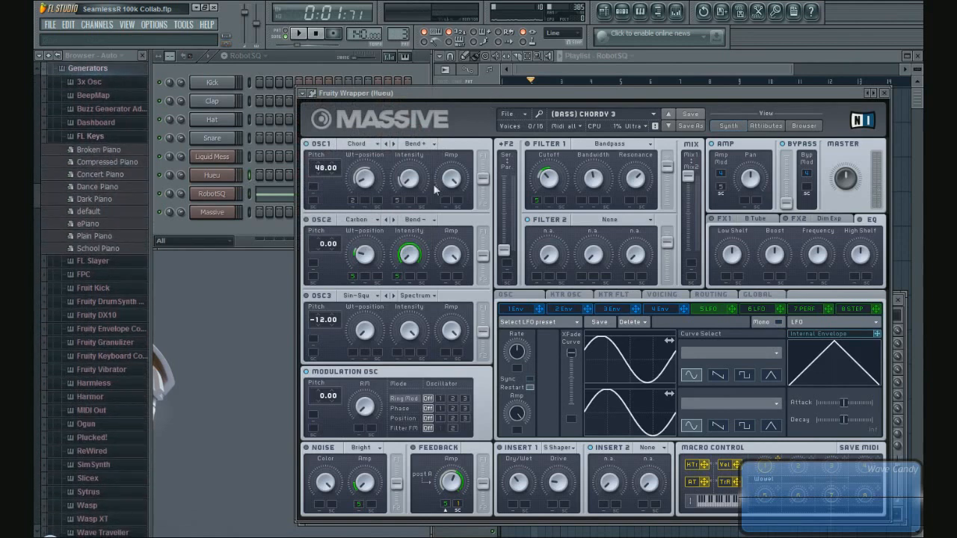
Step: Unmute the Wt-position modulation of OSC1 and display the 2 Env envelope that drives it
right_click(355, 202)
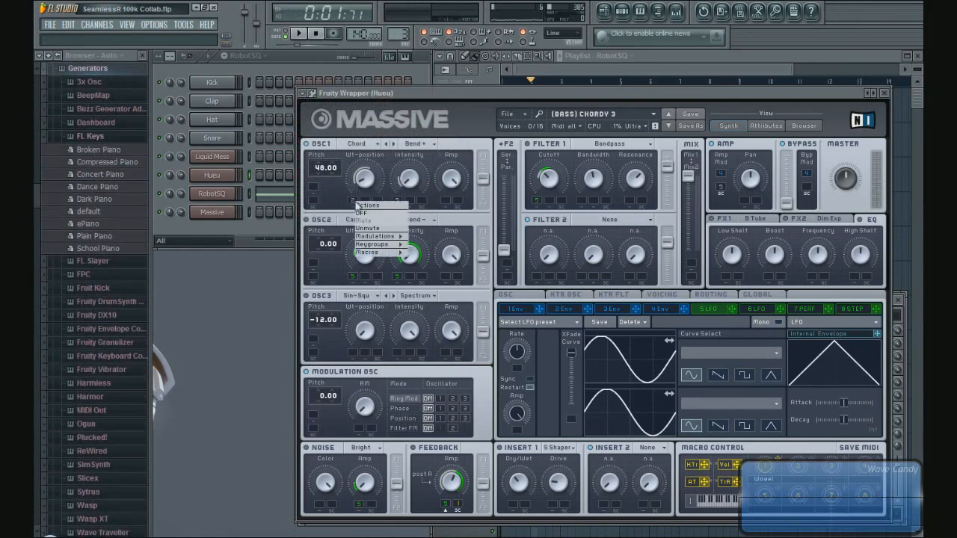
click(372, 228)
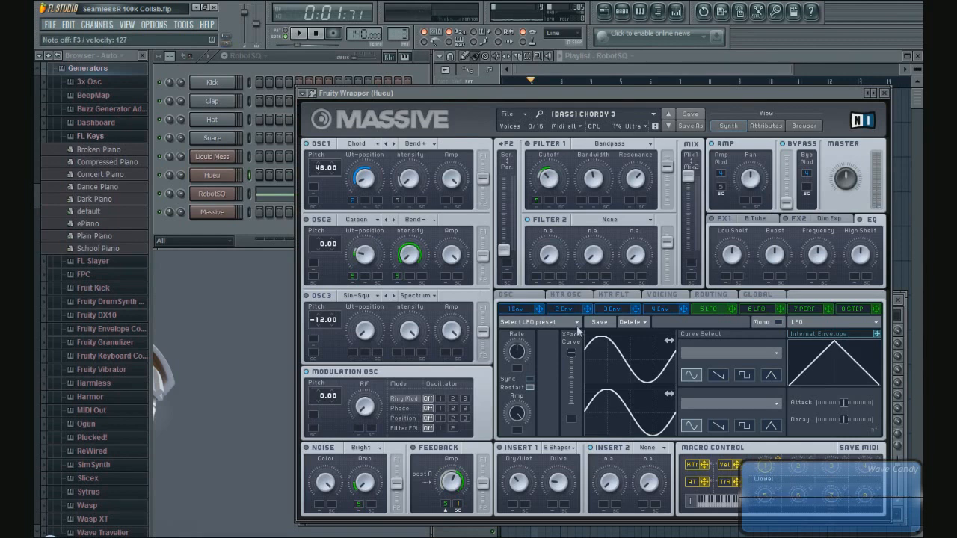
click(564, 309)
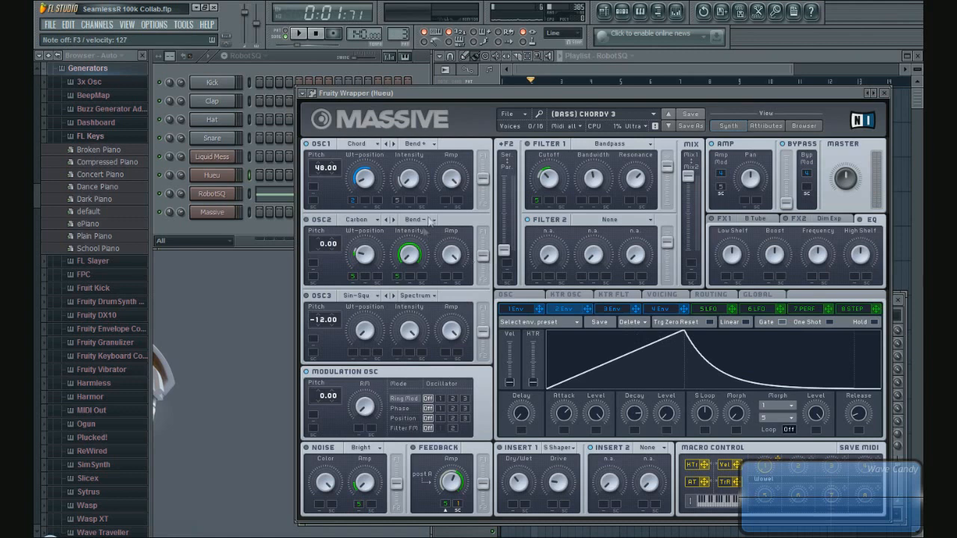
Step: Unmute OSC1's Intensity modulation, display its 5 LFO source, and choose the Bend+ mode for the oscillator
right_click(398, 200)
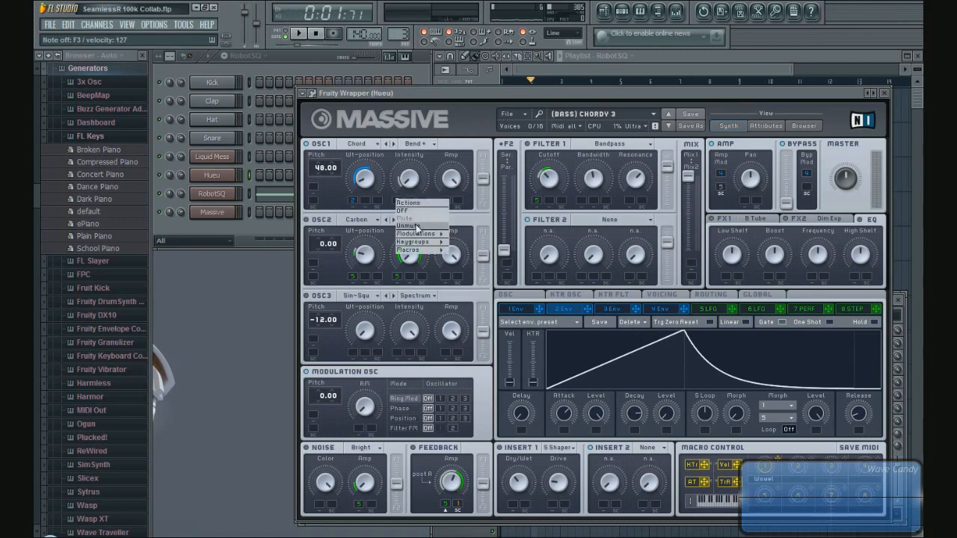
click(416, 226)
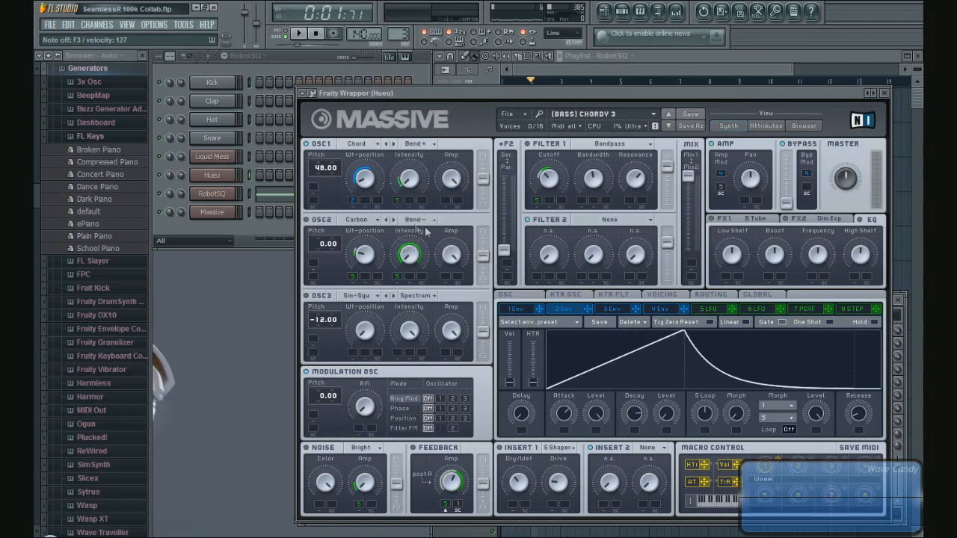
click(708, 310)
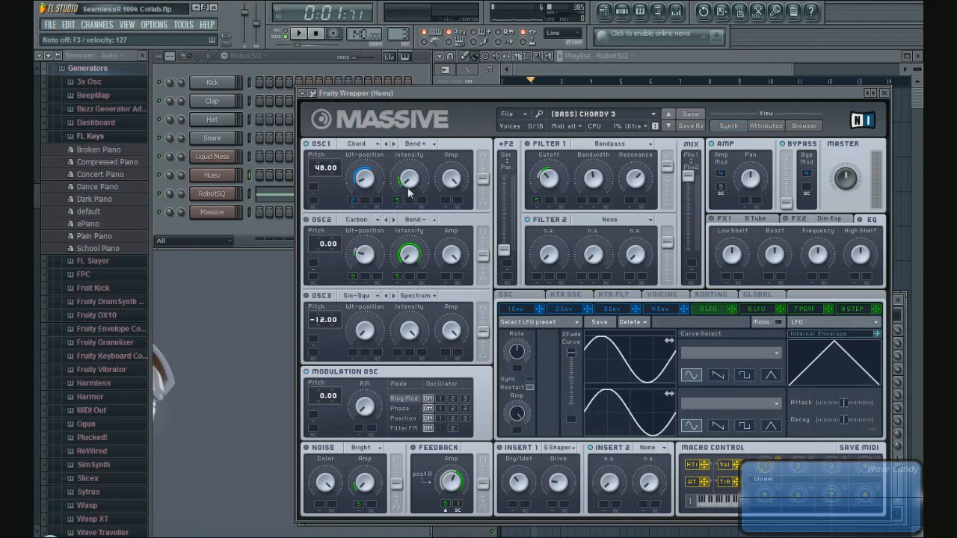
click(419, 145)
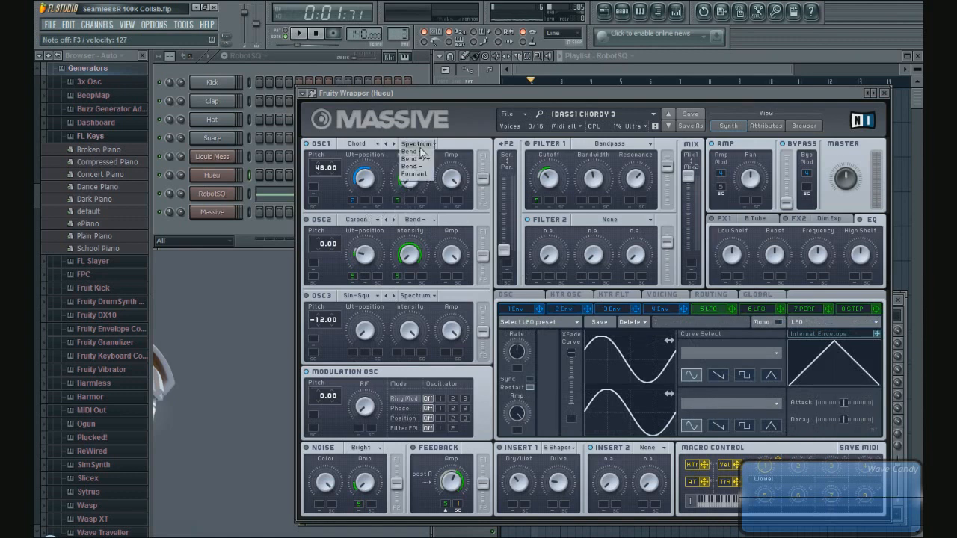
click(424, 154)
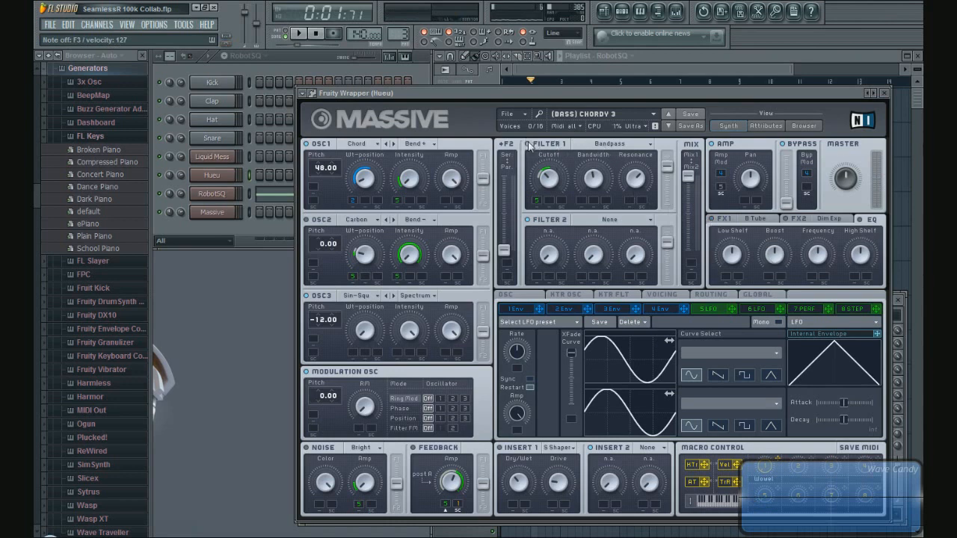
Step: Set Filter 1 to Bandpass and try assigning the 5 LFO to a spare Cutoff modulation slot, turning that slot off again
click(601, 145)
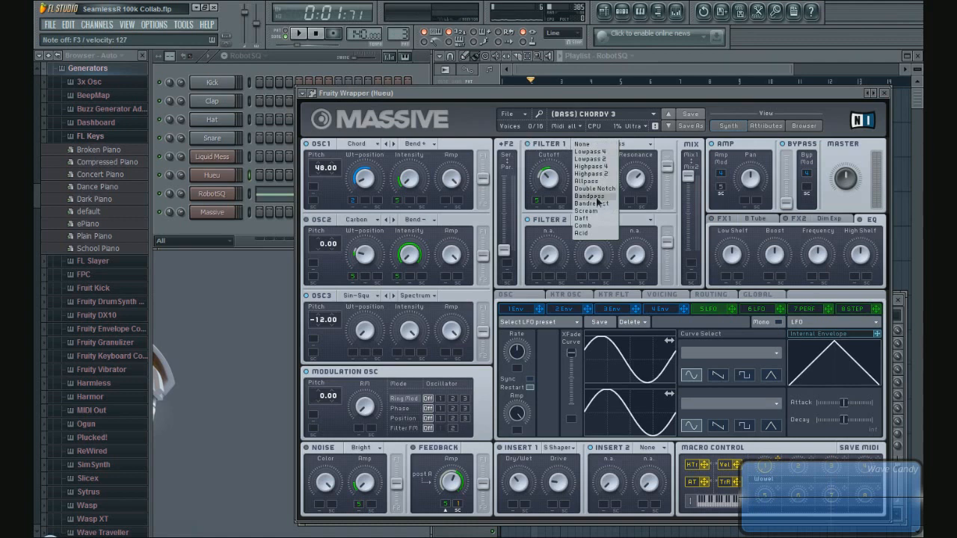
click(596, 197)
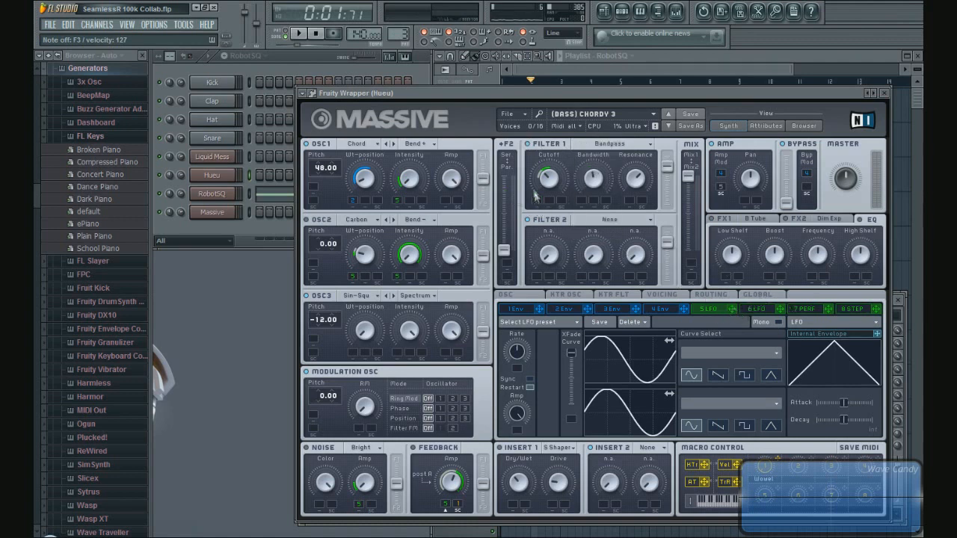
drag(731, 308, 550, 191)
right_click(549, 199)
click(554, 216)
Step: Set the noise type to Bright Noise and try assigning the 5 LFO to a spare noise Amp slot, turning it off again
click(375, 449)
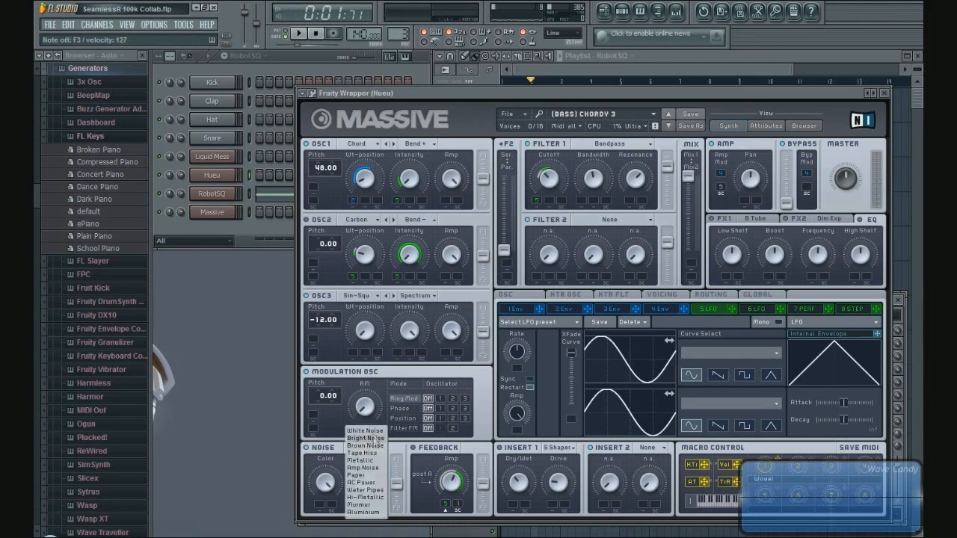
click(370, 440)
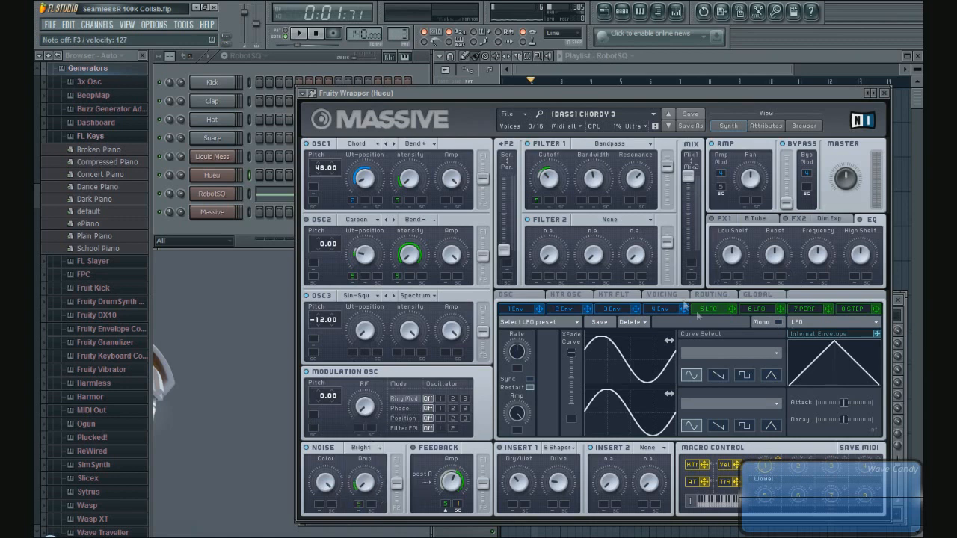
drag(730, 307, 371, 505)
right_click(371, 505)
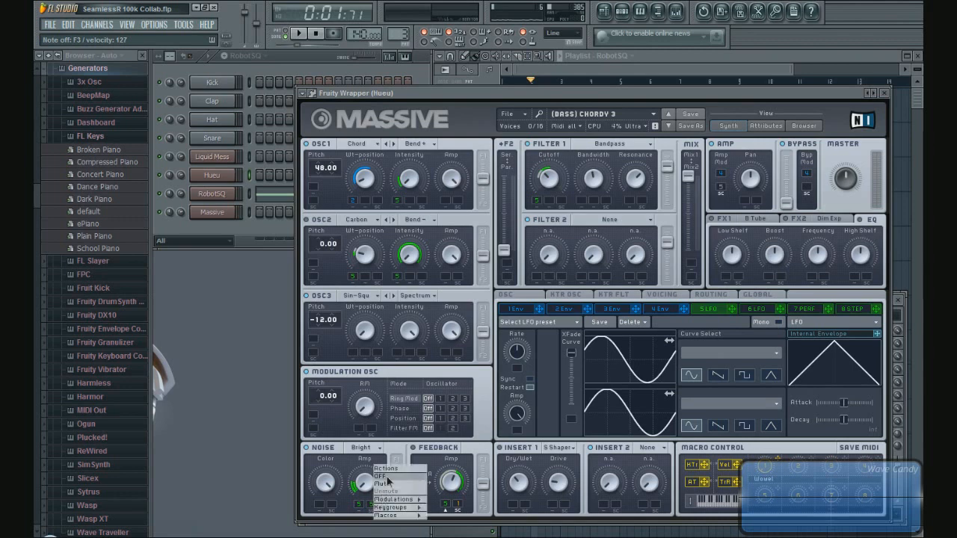
click(388, 482)
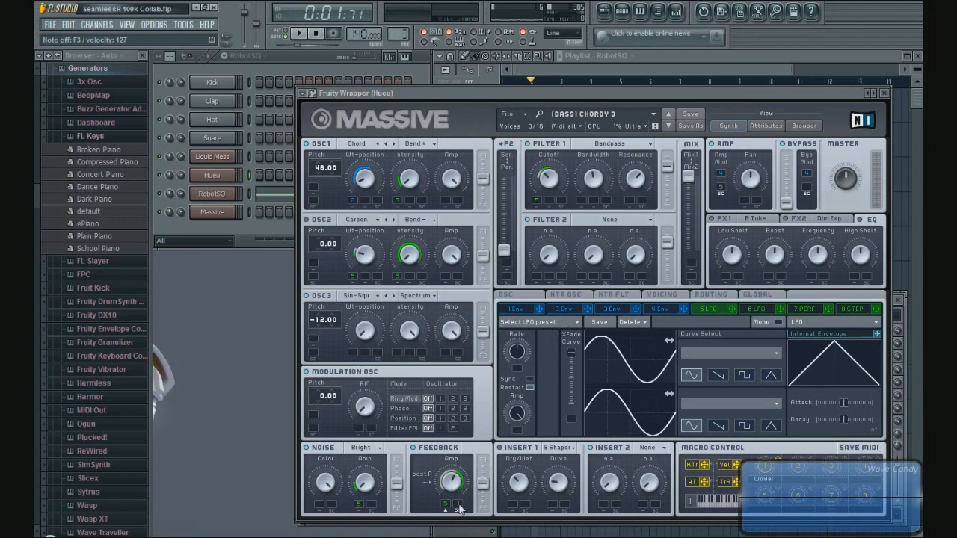
Step: Move Wave Candy off the macro controls, try macro 1, and turn off both modulation assignments on the Feedback Amp
drag(810, 481, 705, 320)
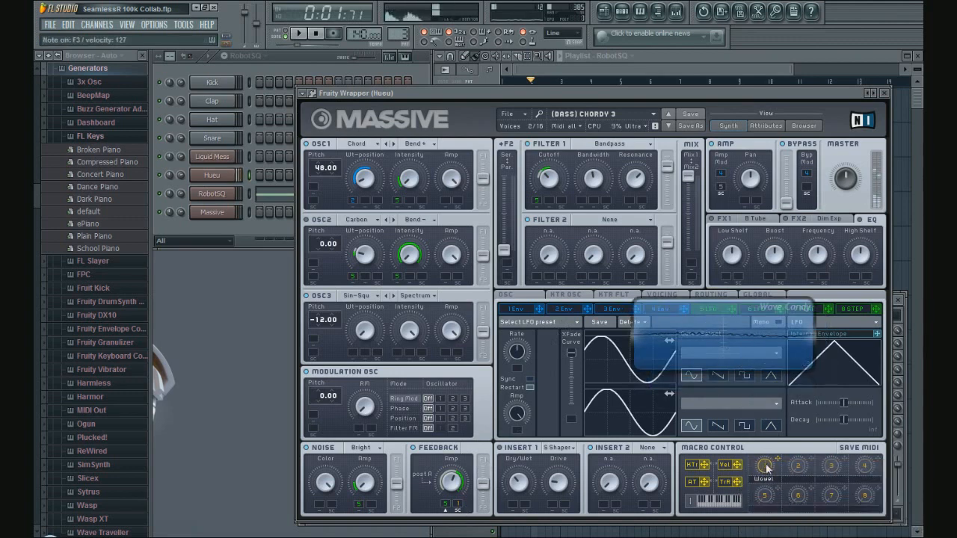
mouse_move(767, 468)
mouse_down()
mouse_move(760, 493)
mouse_move(770, 471)
mouse_up()
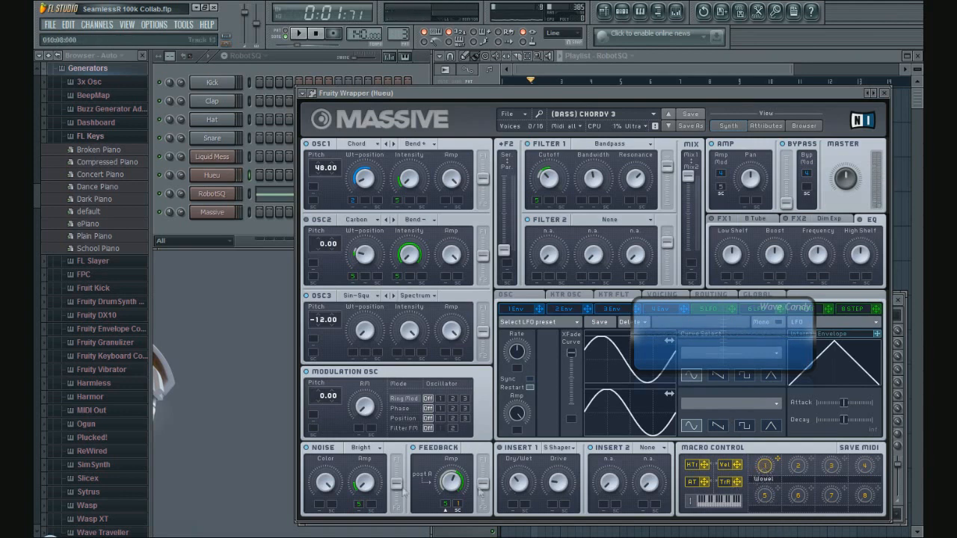
right_click(459, 505)
click(470, 477)
right_click(448, 504)
click(462, 478)
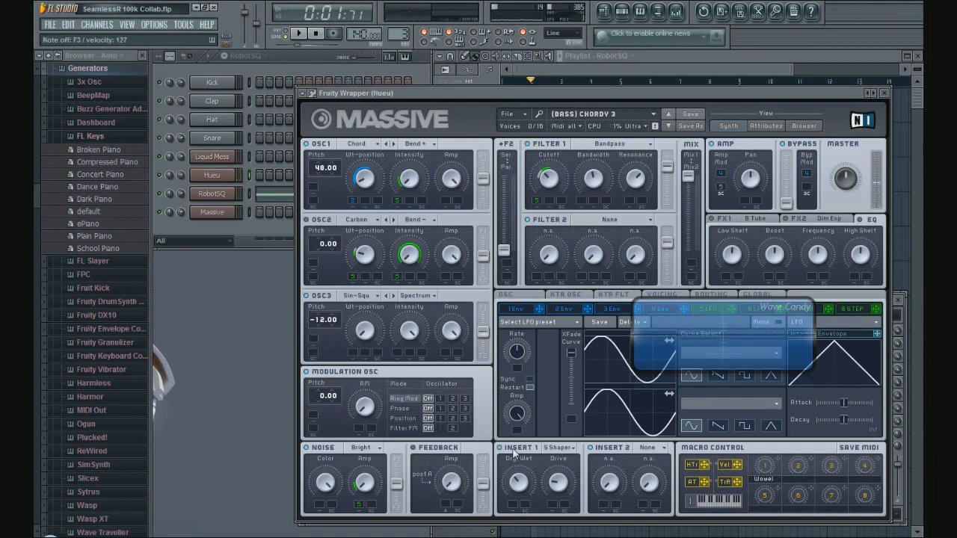
Step: Set Insert 1 to Sine Shaper and move the Massive window so its effects and the mixer slots are visible
click(557, 448)
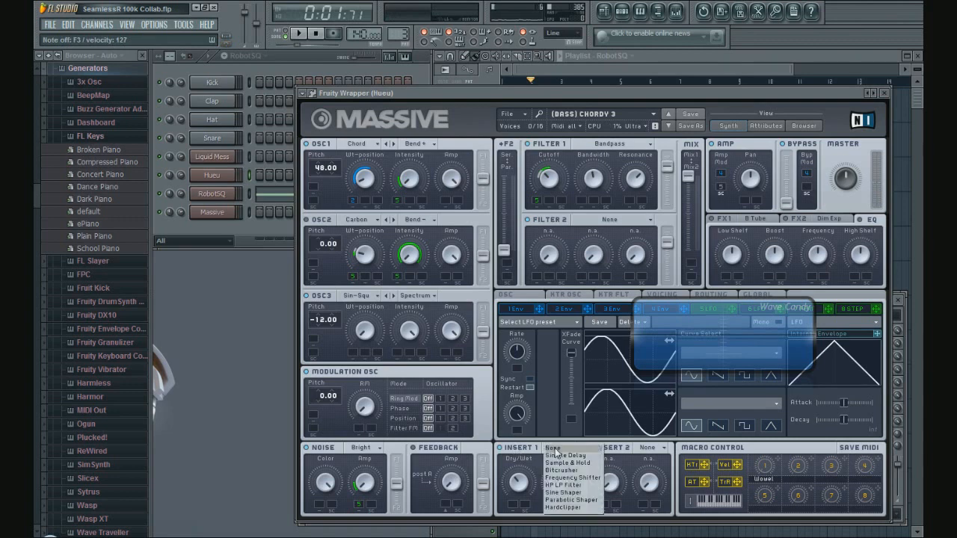
click(565, 492)
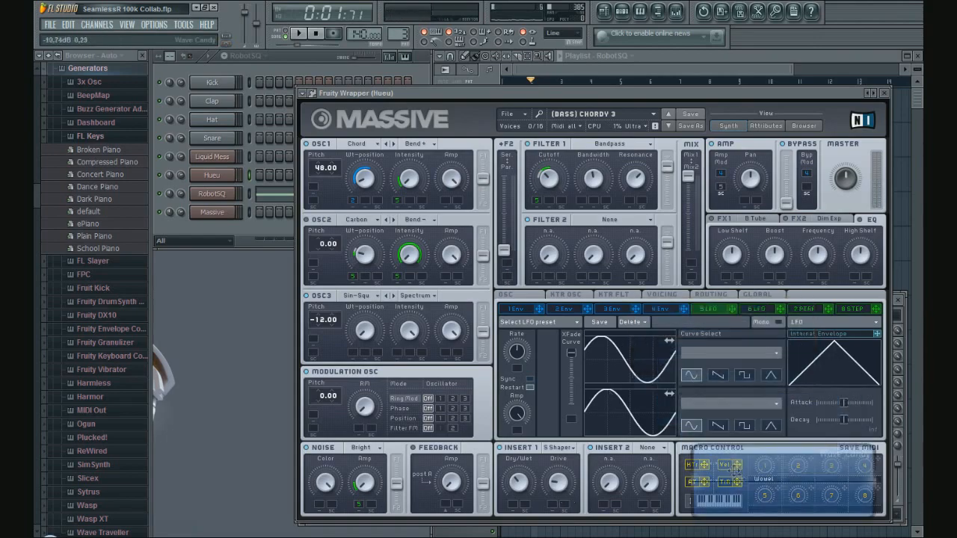
drag(591, 92, 459, 49)
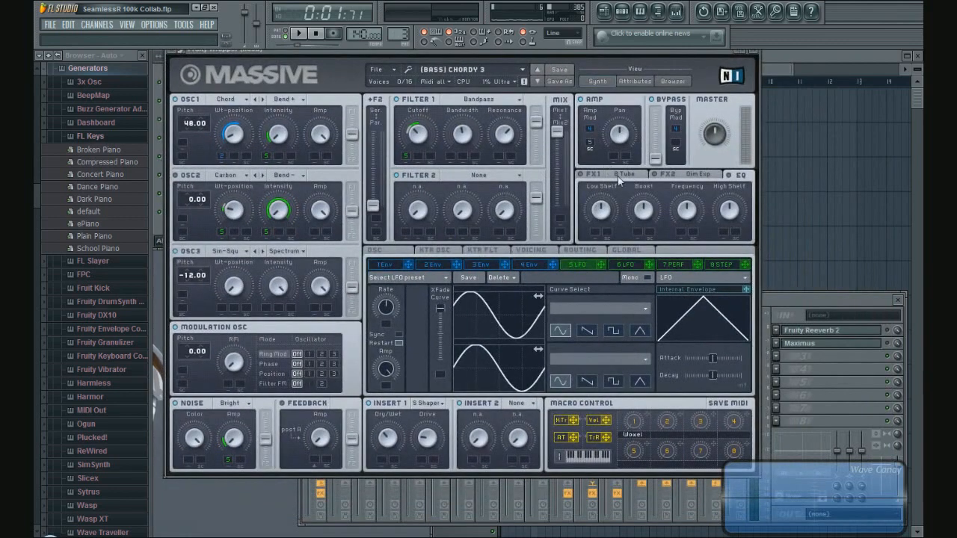
Step: Show the FX1 page, check the unison spread options on the Voicing page, and return to the 5 LFO settings
click(598, 175)
click(547, 251)
drag(411, 312, 421, 356)
click(449, 376)
click(448, 343)
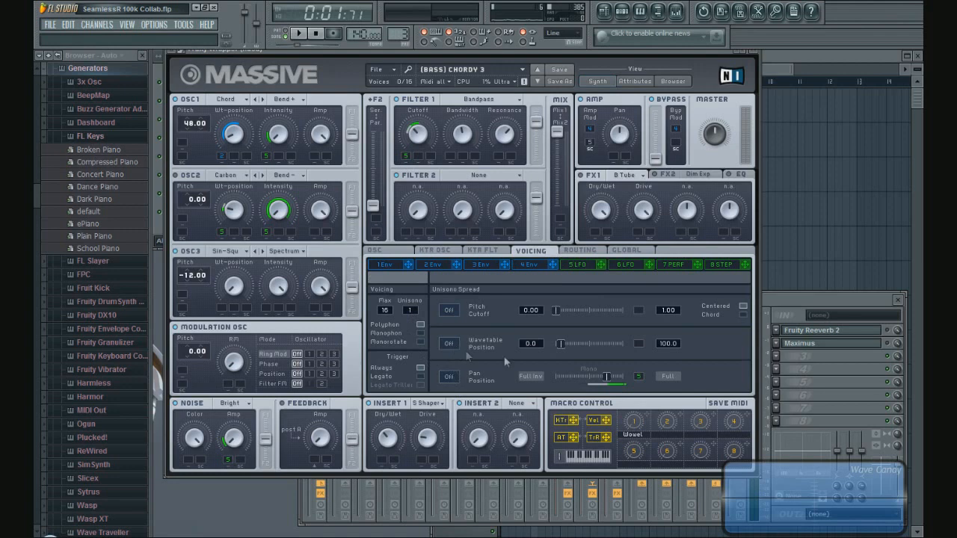
click(579, 266)
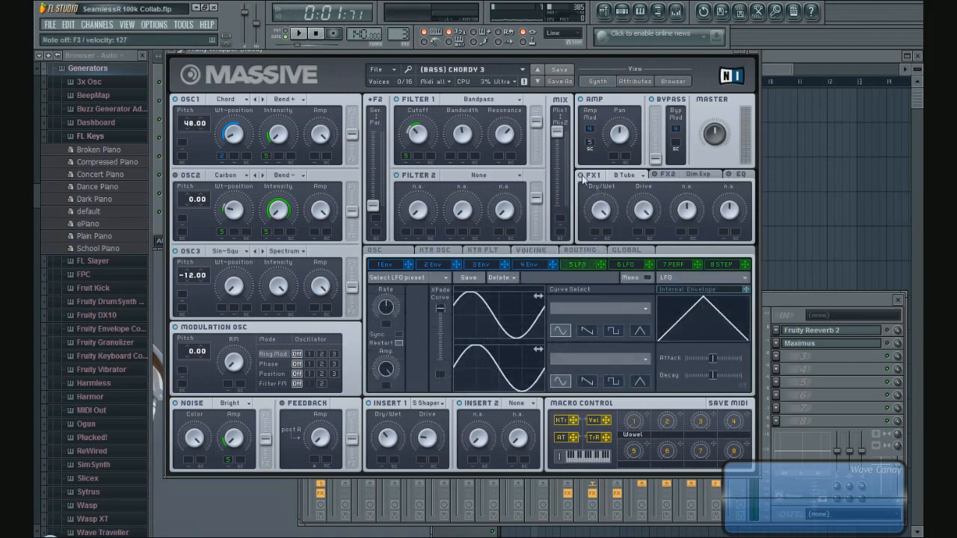
Step: Set FX1 to Brauner Tube and FX2 to Dimension Expander
click(625, 175)
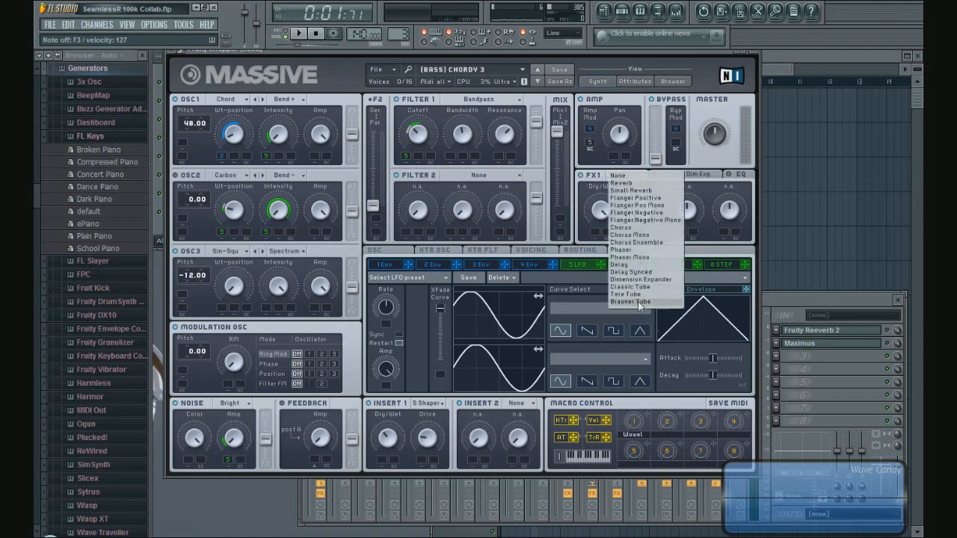
click(639, 303)
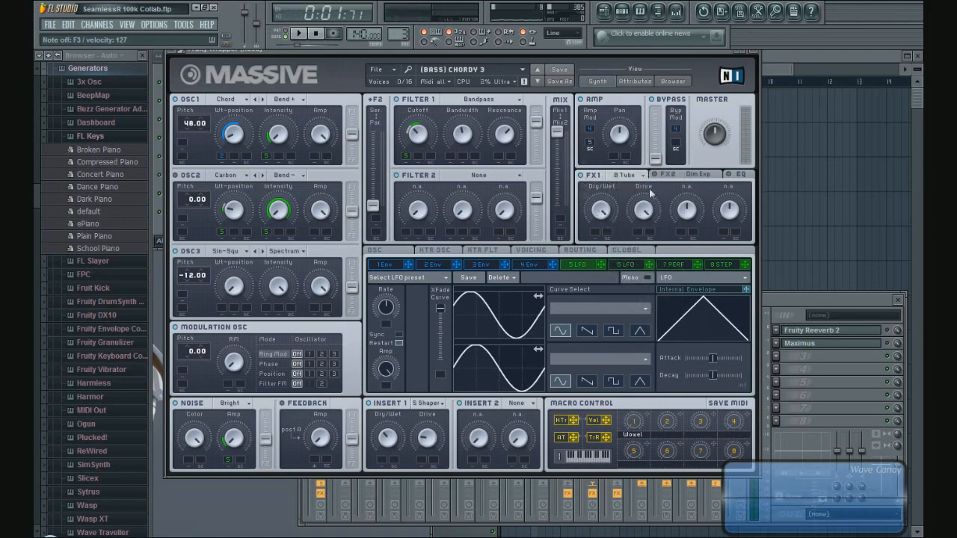
click(695, 178)
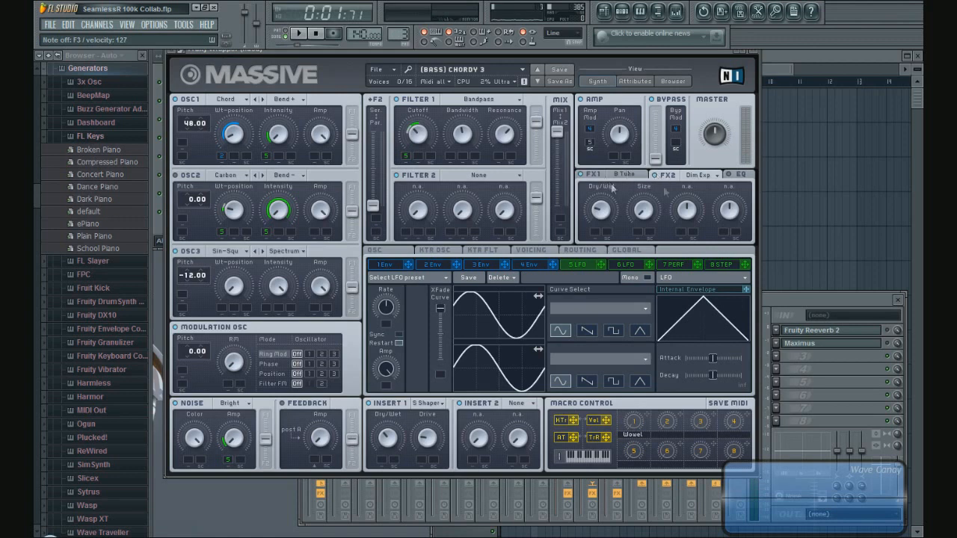
click(700, 179)
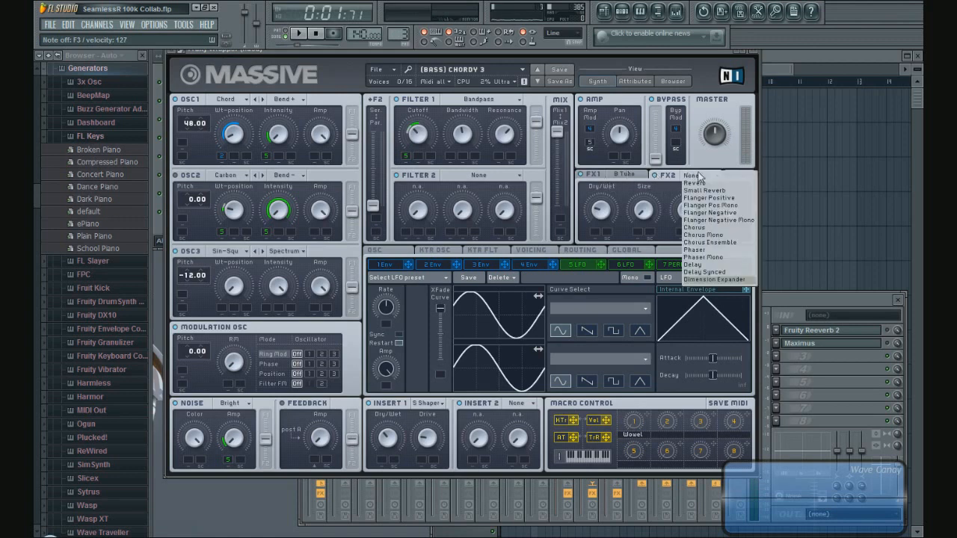
click(708, 280)
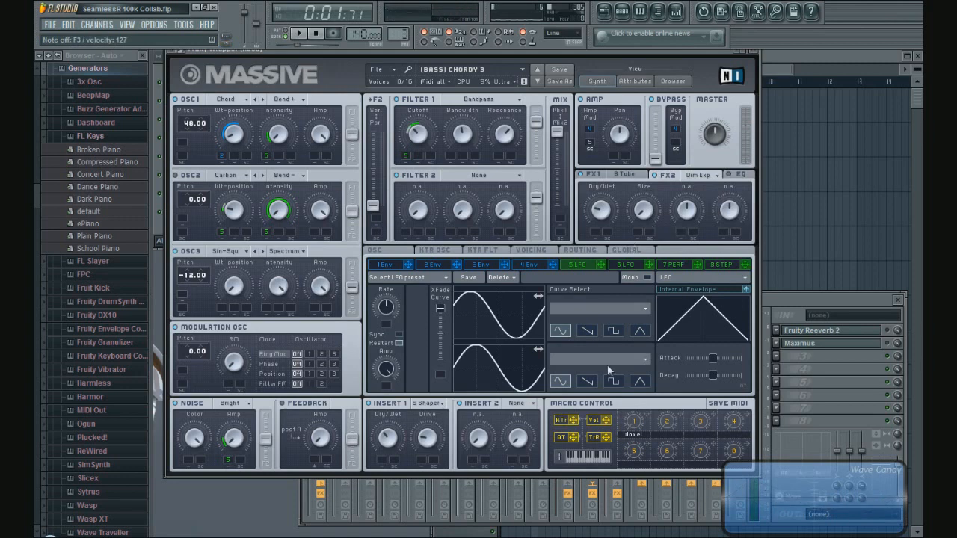
Step: Set the patch's unison to 2 voices and switch on the Pan Position unison spread on the Voicing page
click(536, 251)
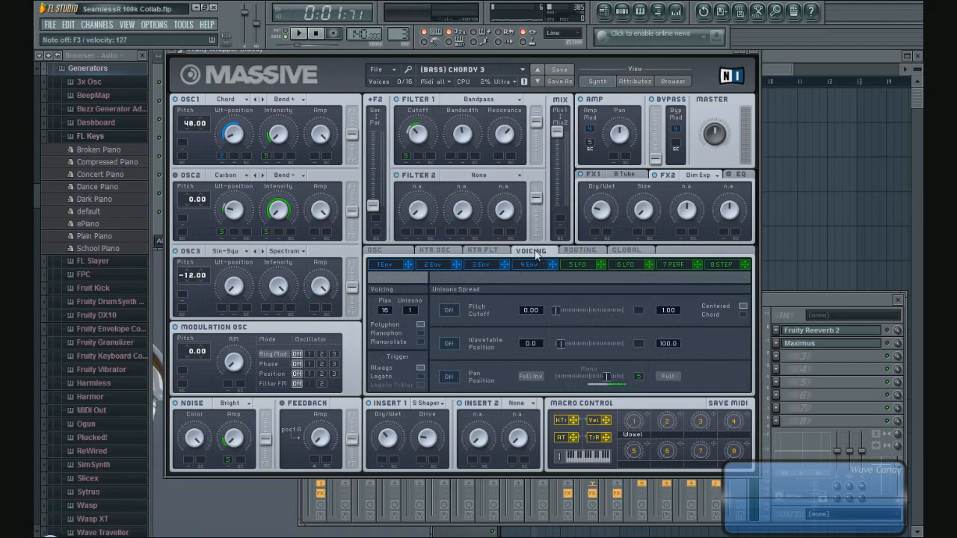
click(453, 311)
click(449, 312)
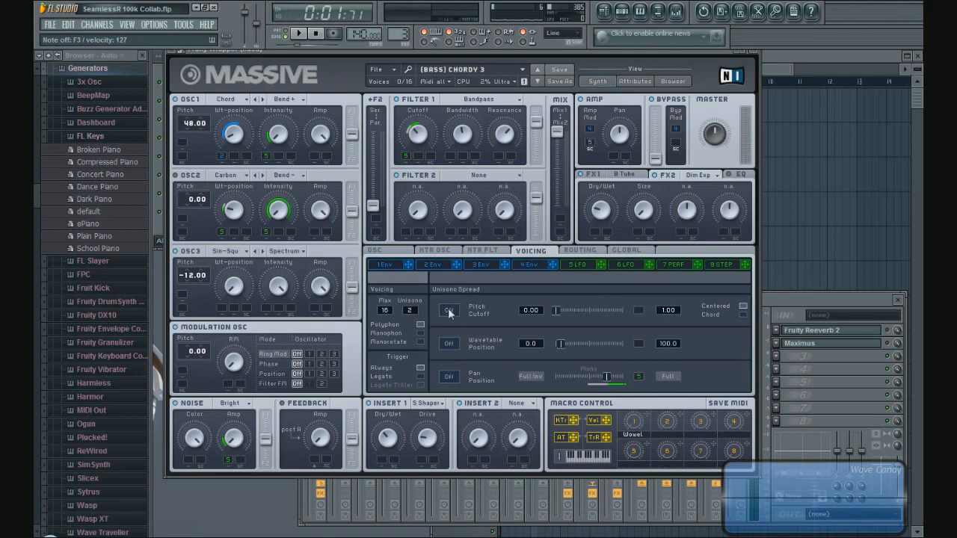
click(449, 377)
Step: Review the EQ, FX1 and FX2 pages of the effects section while briefly playing and stopping the song
click(730, 177)
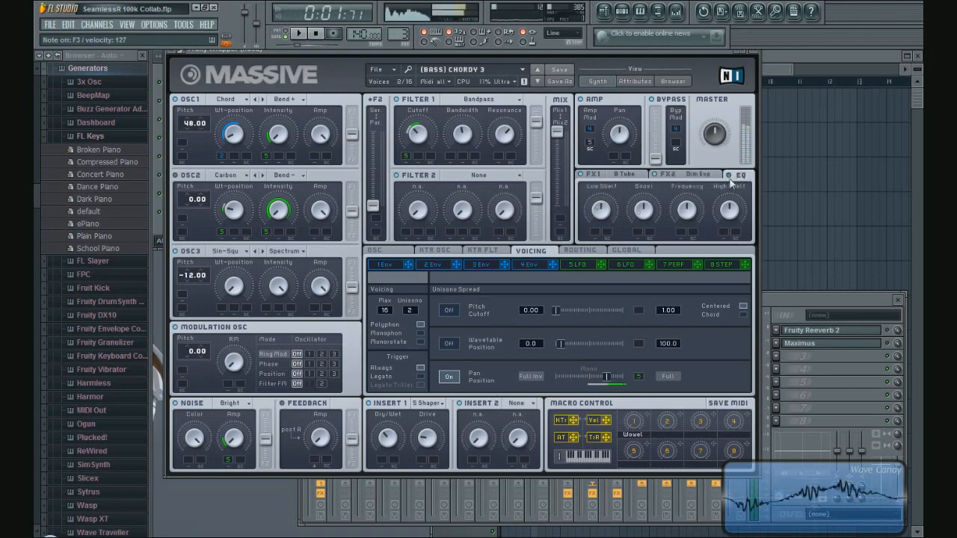
click(623, 176)
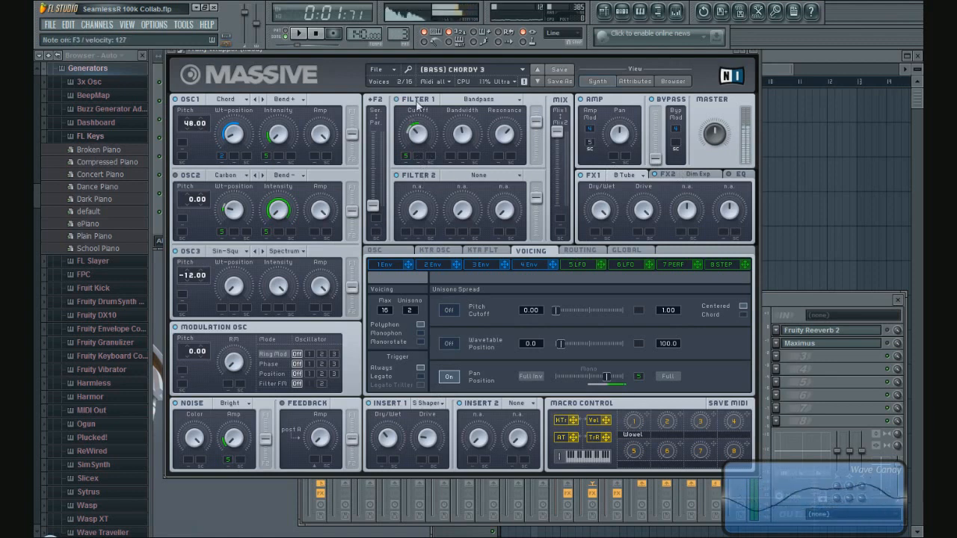
click(317, 39)
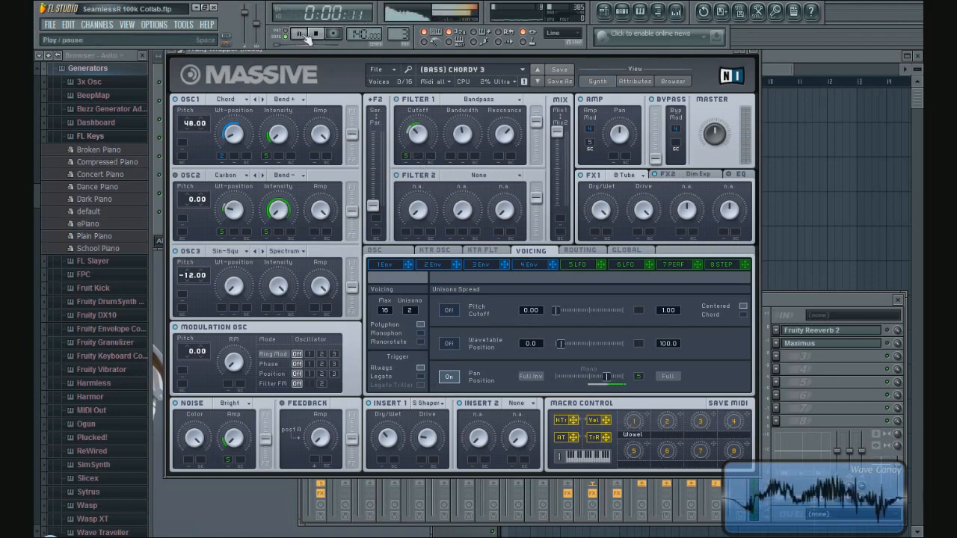
click(318, 39)
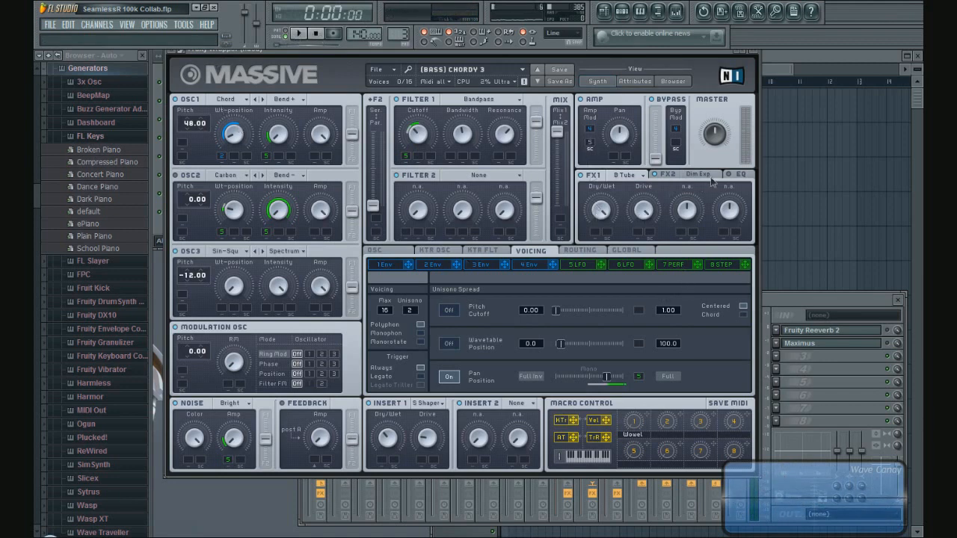
click(742, 176)
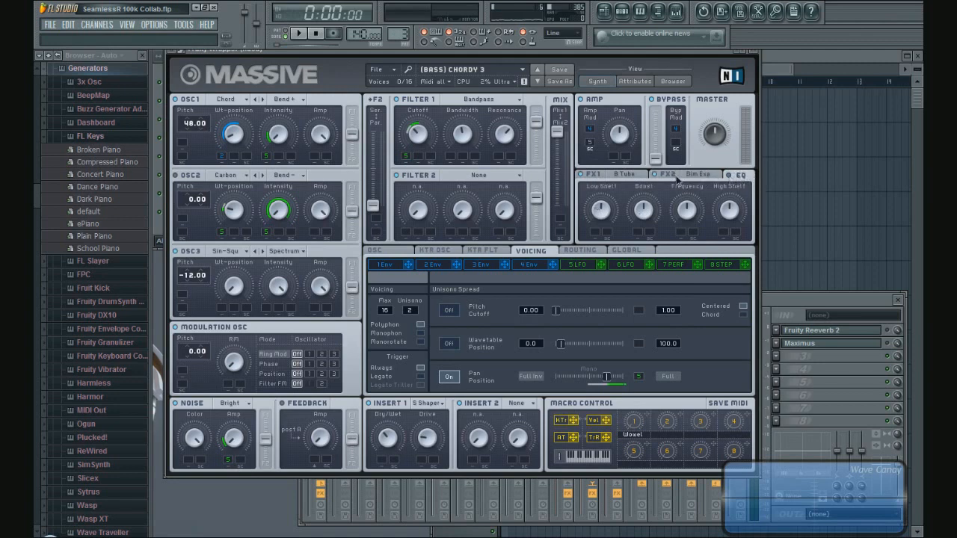
click(626, 174)
click(697, 176)
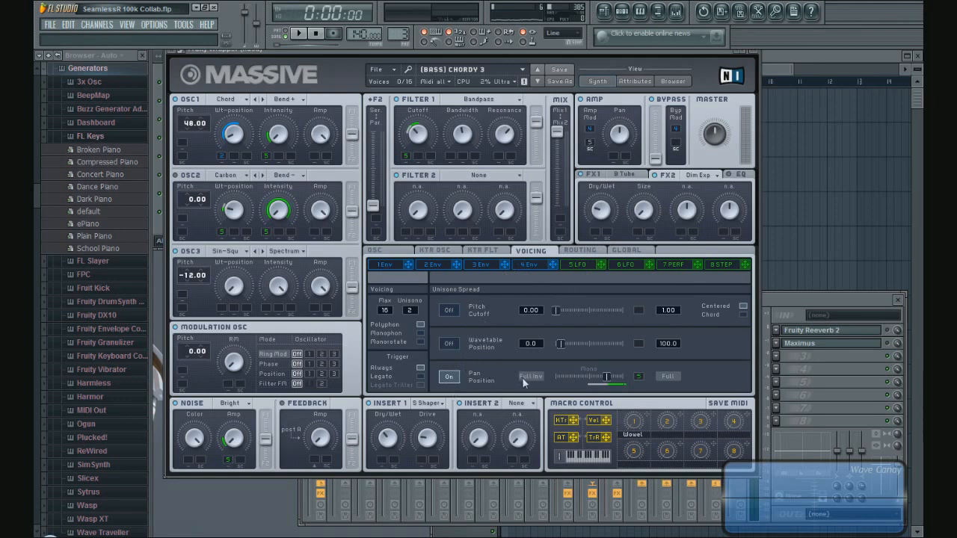
Step: Assign the 5 LFO to the Pan Position spread, unmute its slot on Amp Mod and show the LFO's settings
drag(600, 267, 637, 381)
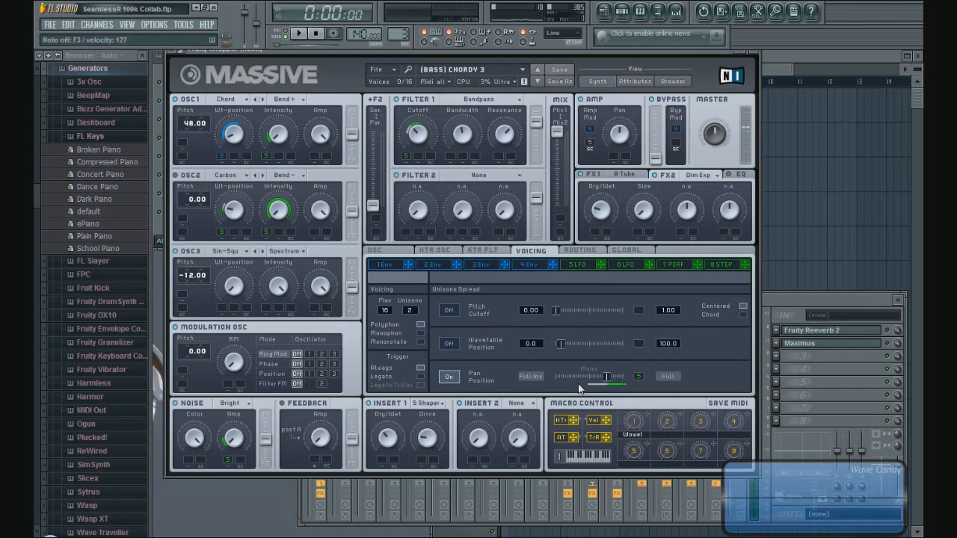
drag(698, 53, 697, 68)
right_click(590, 156)
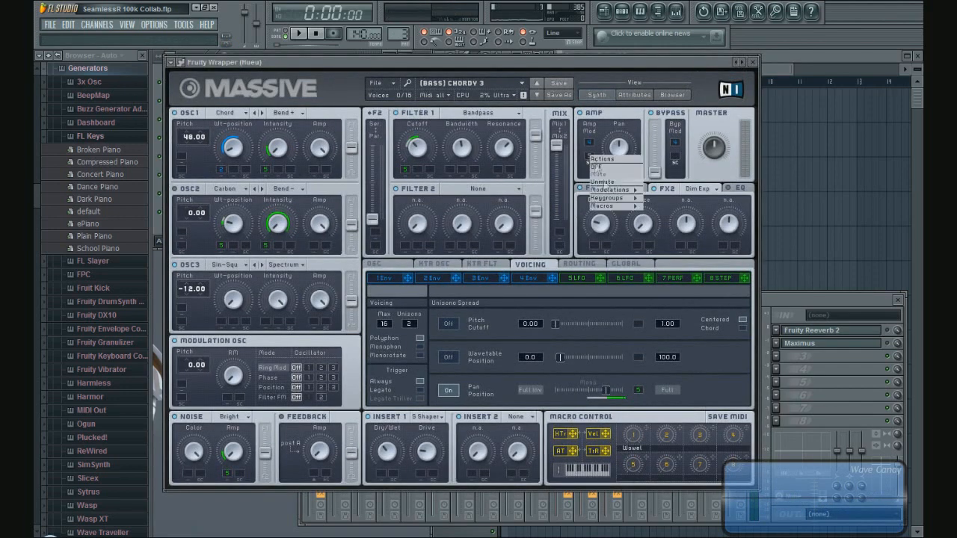
click(607, 185)
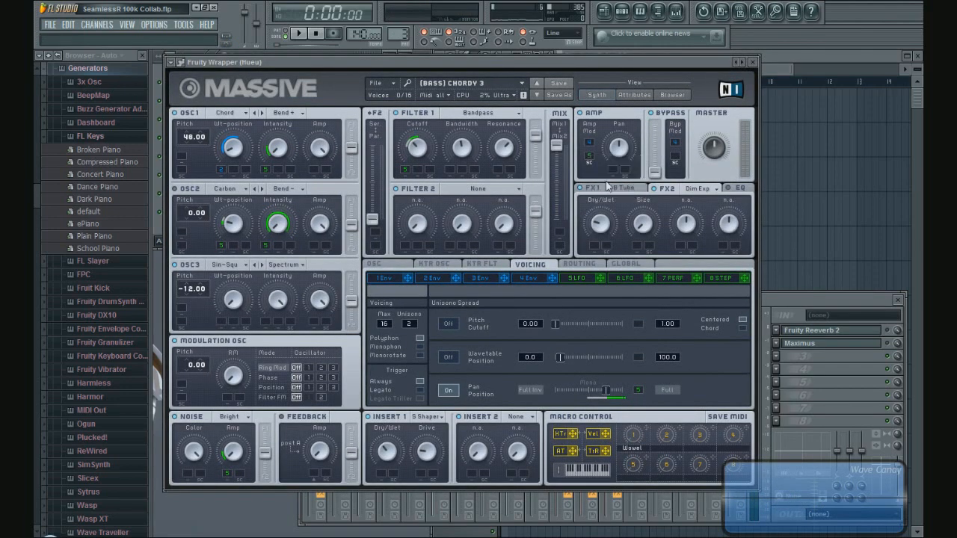
click(578, 279)
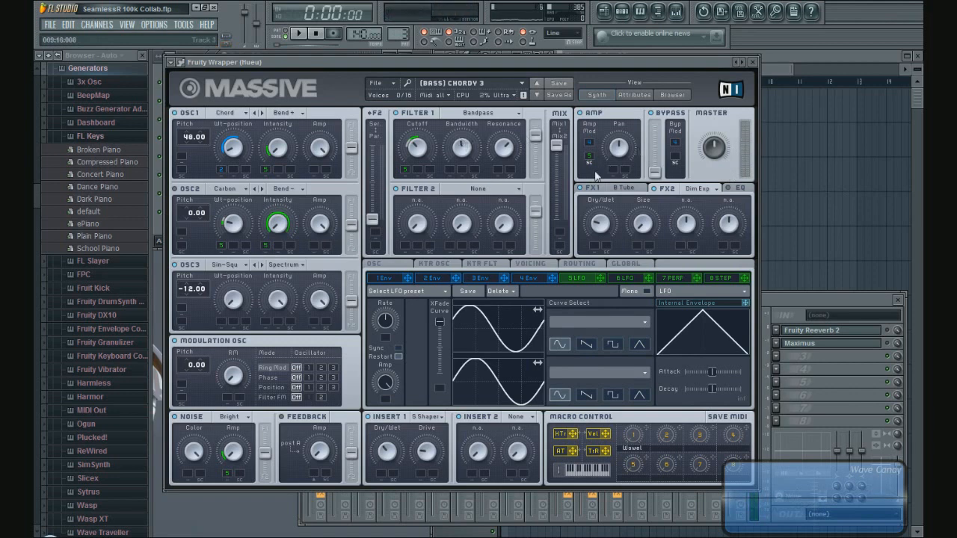
Step: Close Massive, inspect Fruity Reeverb 2 on the Hueu mixer track while sounding notes, and close it
click(756, 62)
click(873, 333)
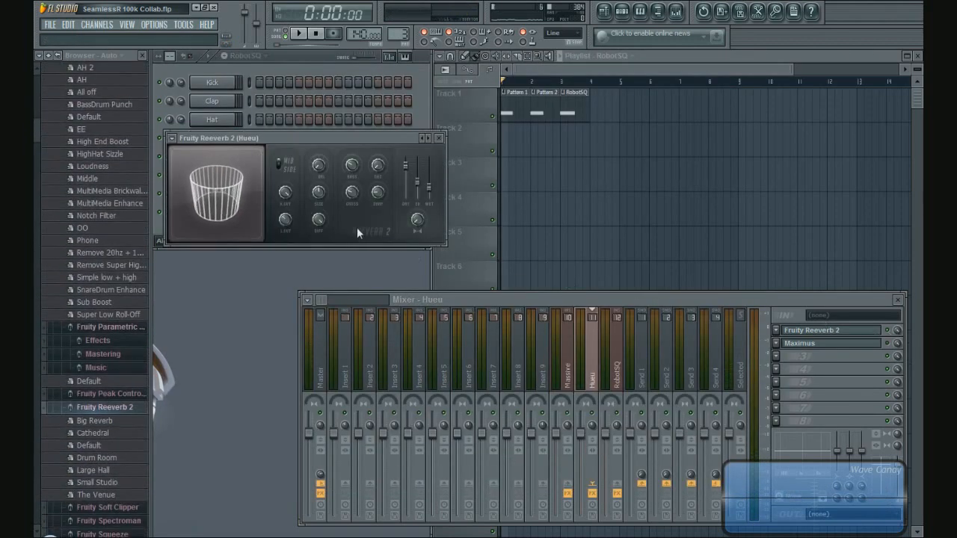
key(v)
key(v)
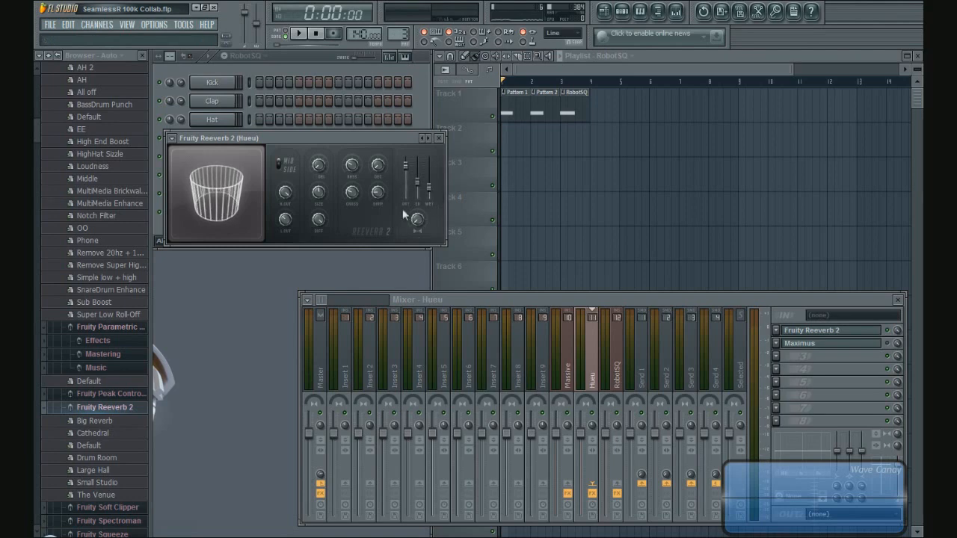
click(440, 138)
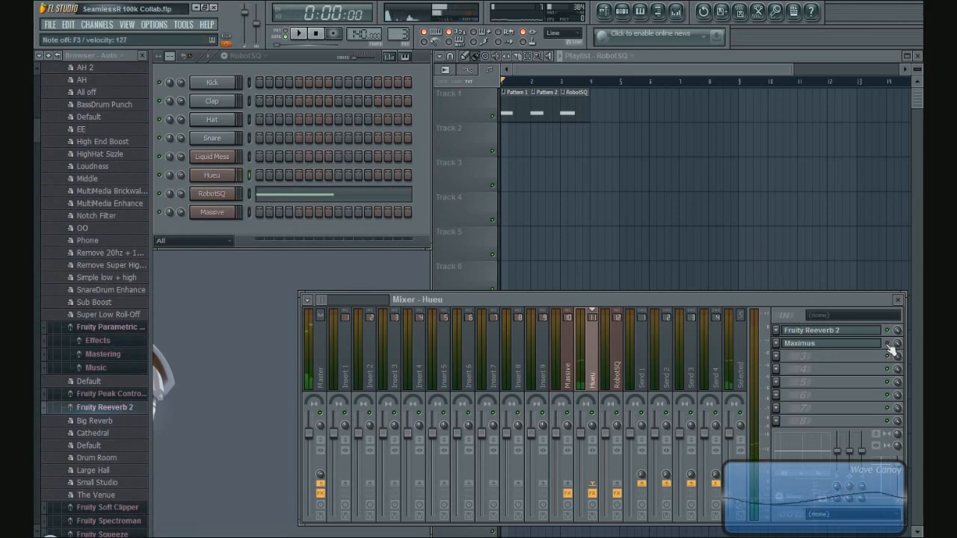
Step: Inspect the Mid and Low bands of Maximus on the Hueu mixer track and close it
click(864, 349)
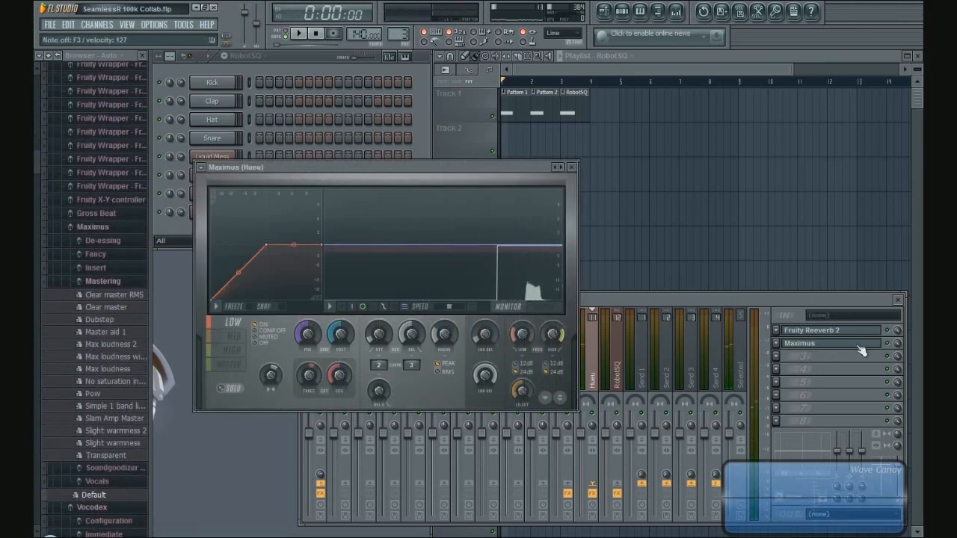
click(233, 351)
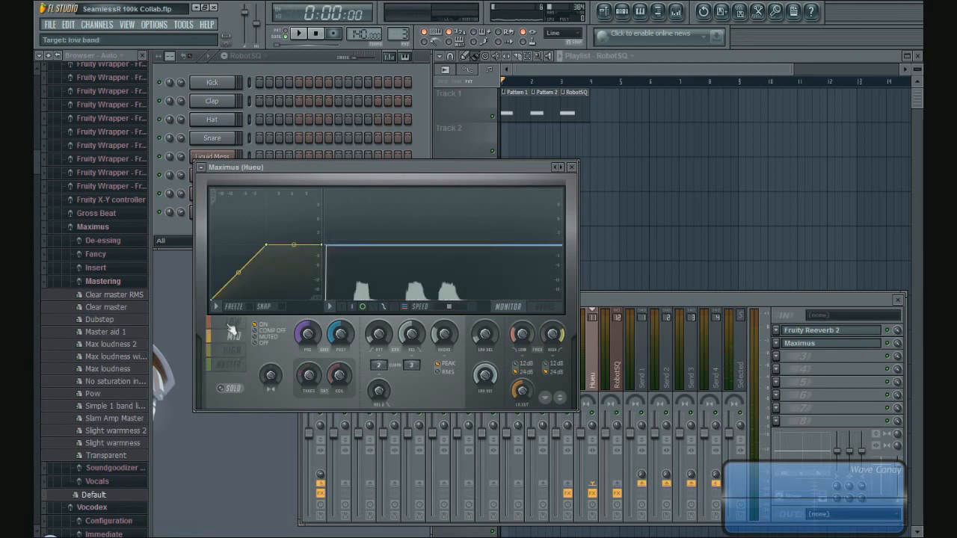
click(233, 324)
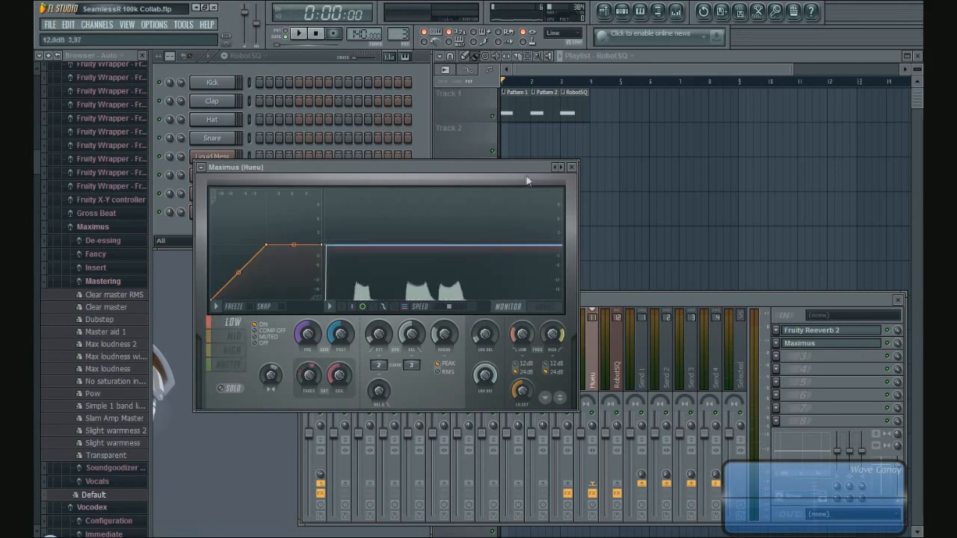
click(572, 167)
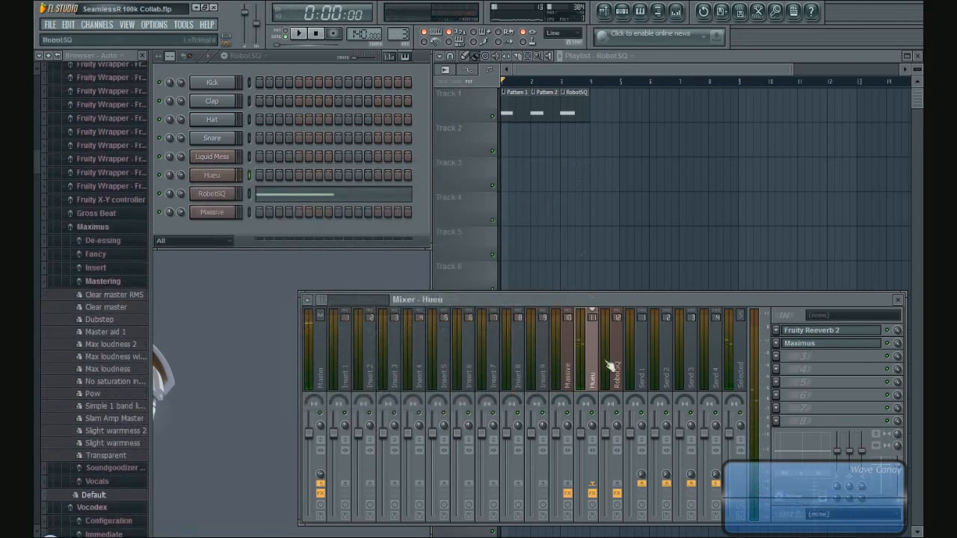
Step: Play the RobotSQ pattern in the playlist, stop playback and audition the sound with a keyboard note
click(583, 235)
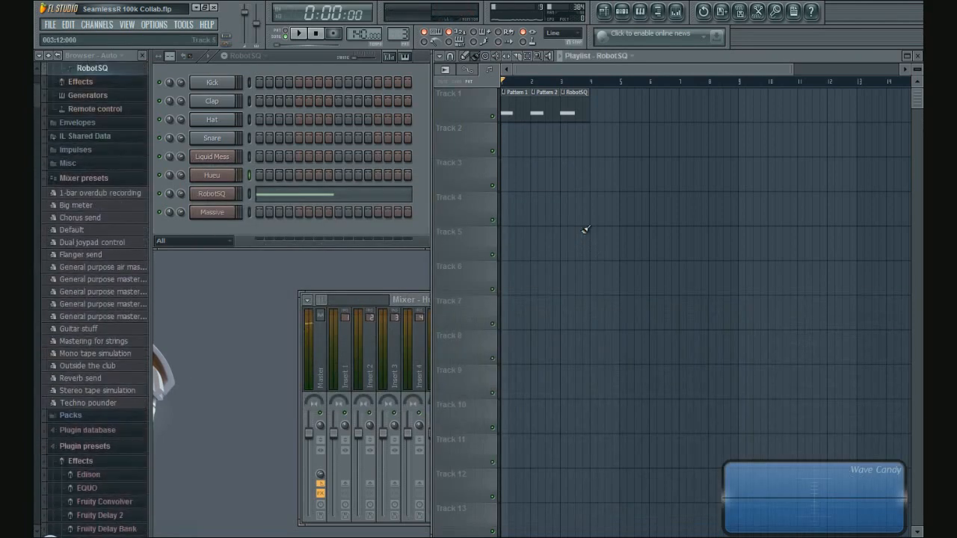
key(space)
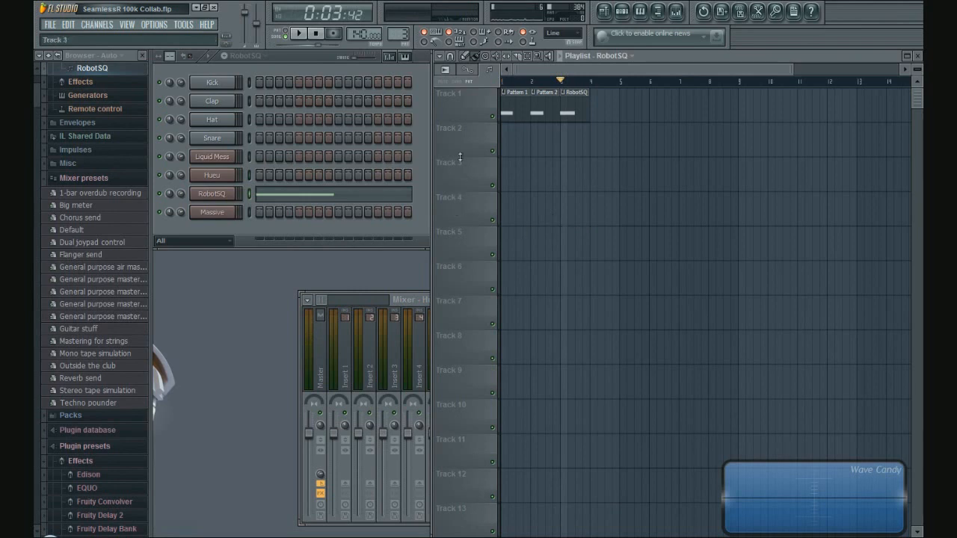
click(299, 34)
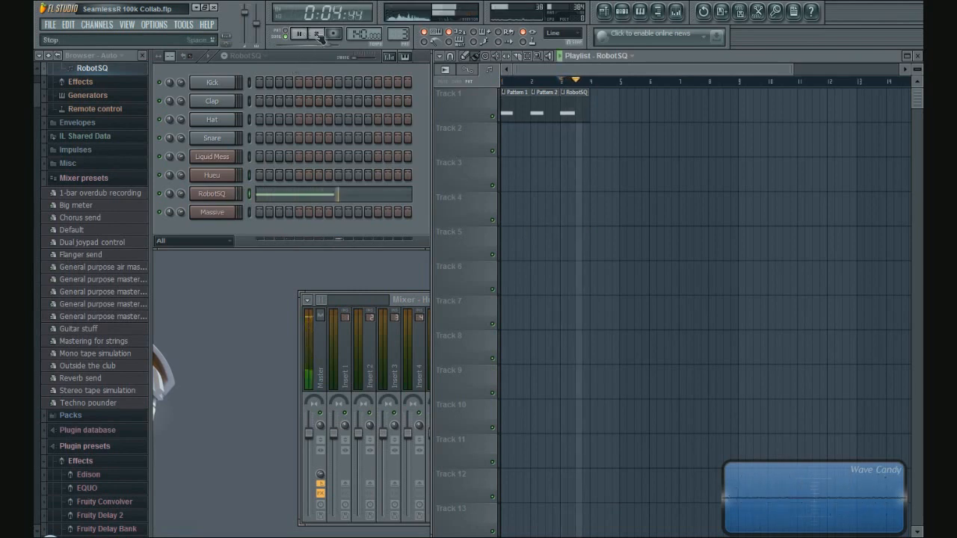
click(317, 35)
key(q)
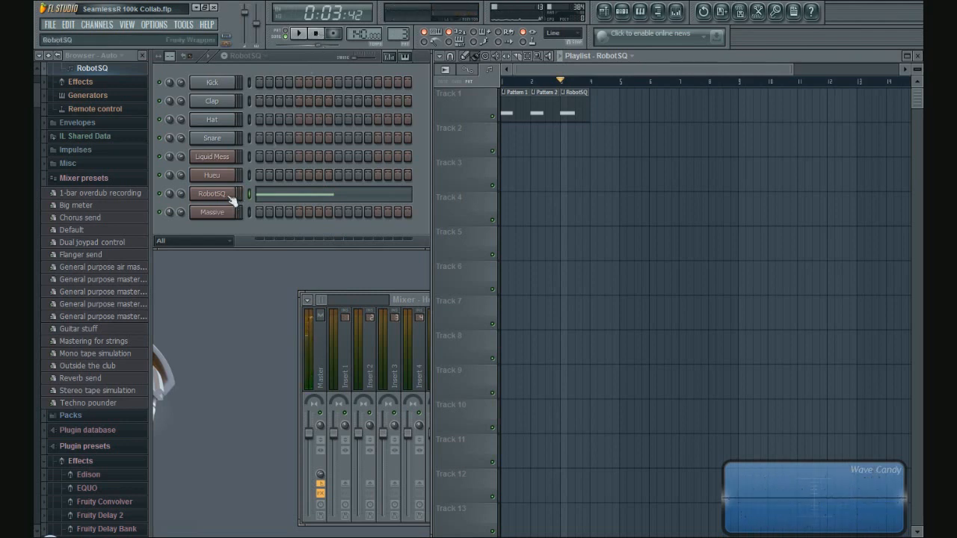
Step: Bring the mixer forward for the RobotSQ track, audition notes, and inspect the Low and Master bands of its Maximus
click(424, 299)
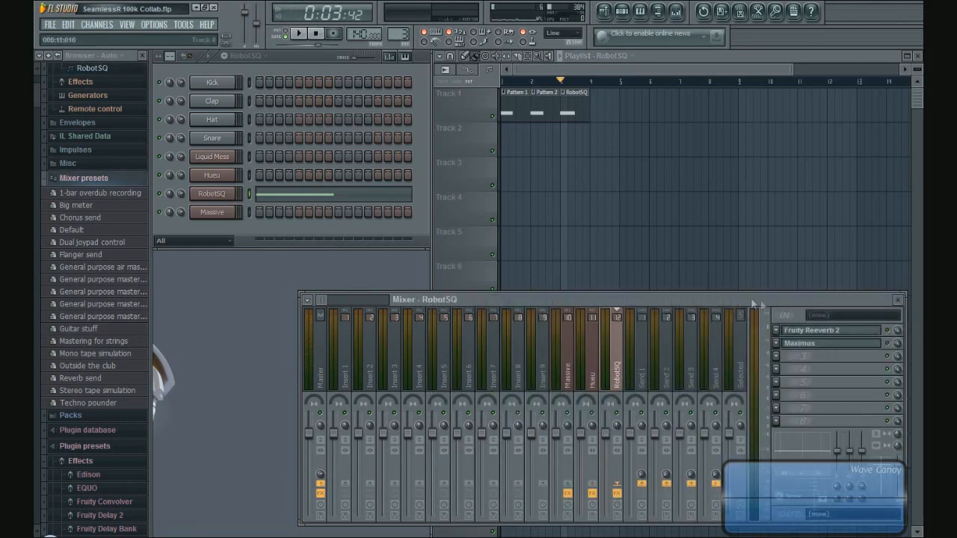
key(z)
key(z)
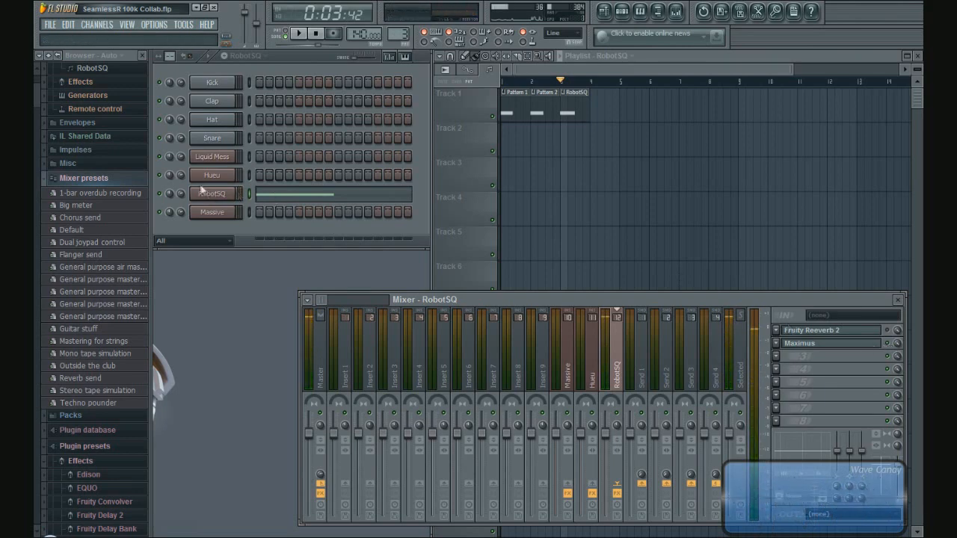
click(808, 343)
click(230, 367)
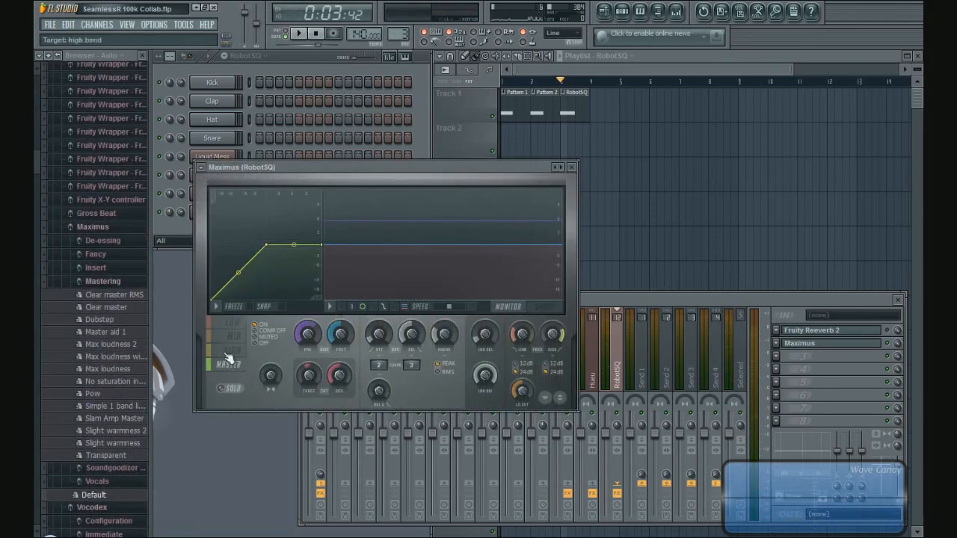
click(233, 323)
click(237, 370)
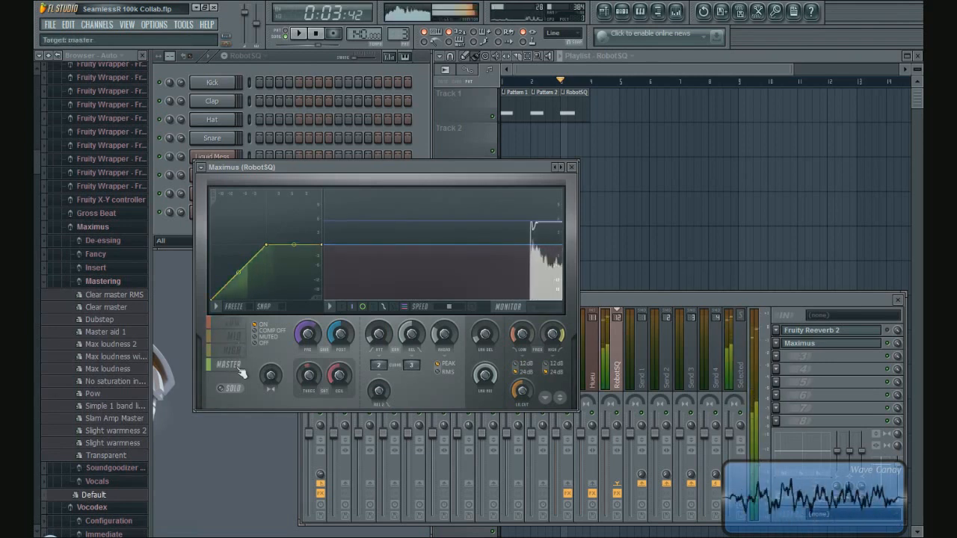
click(573, 165)
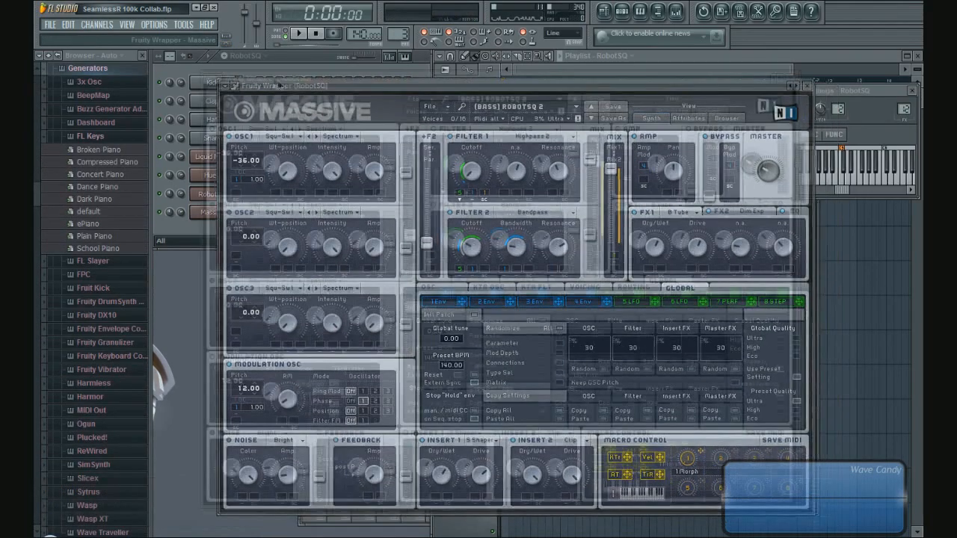
Step: Audition the RobotSQ patch while adjusting the Morph macro, and remove the macro 1 modulation from the Mix1 fader
drag(280, 84, 227, 73)
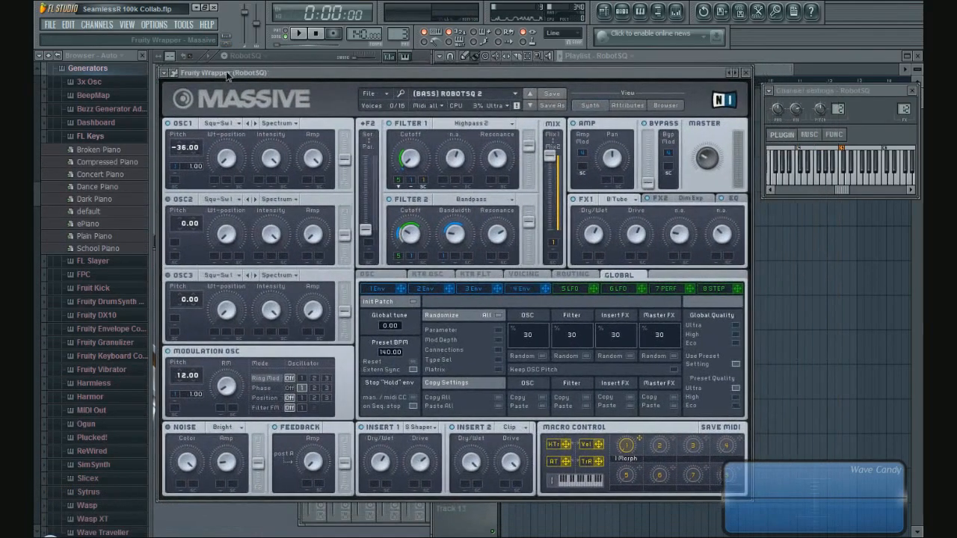
key(v)
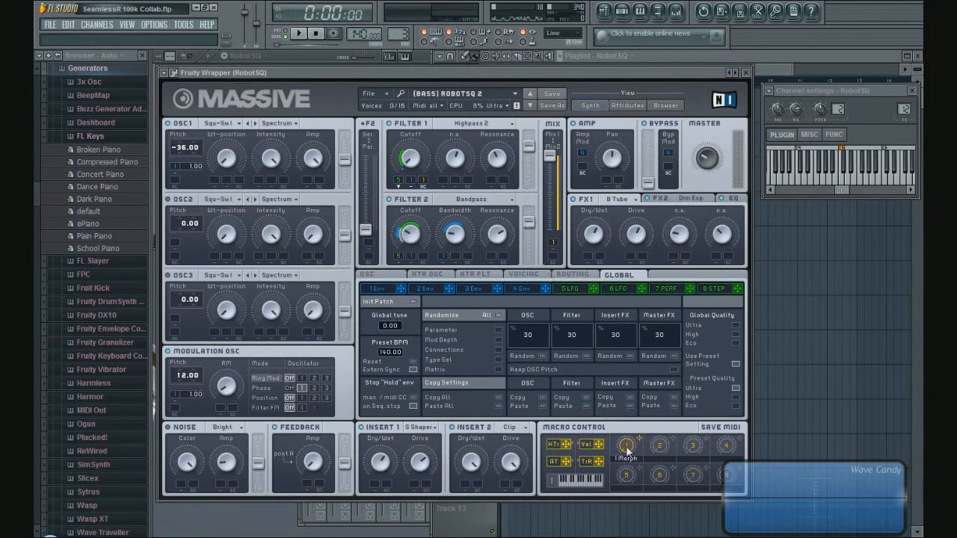
drag(625, 451, 625, 447)
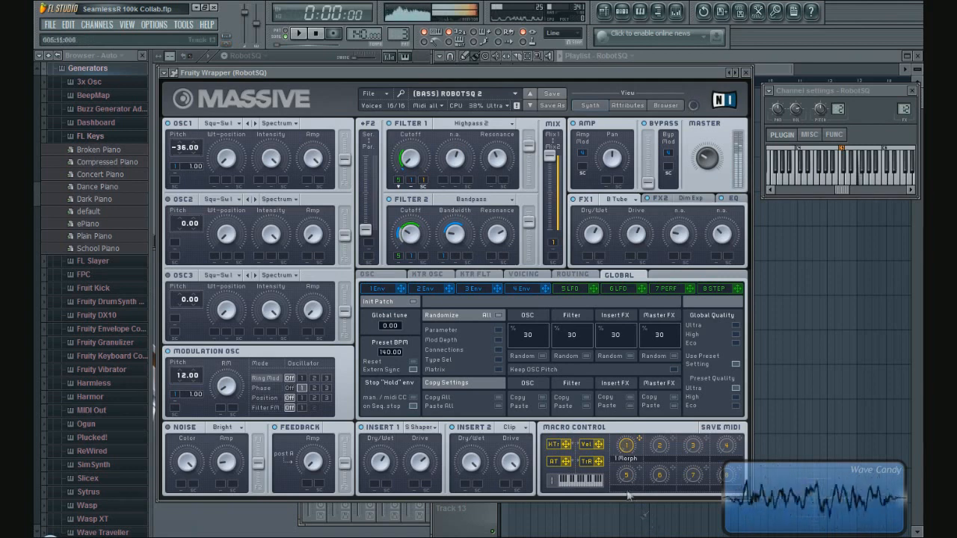
right_click(553, 245)
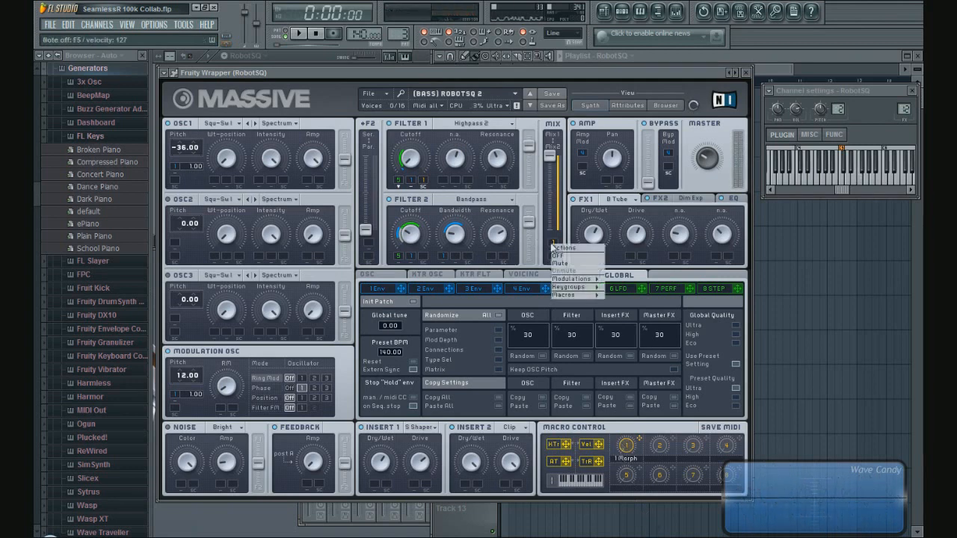
click(563, 257)
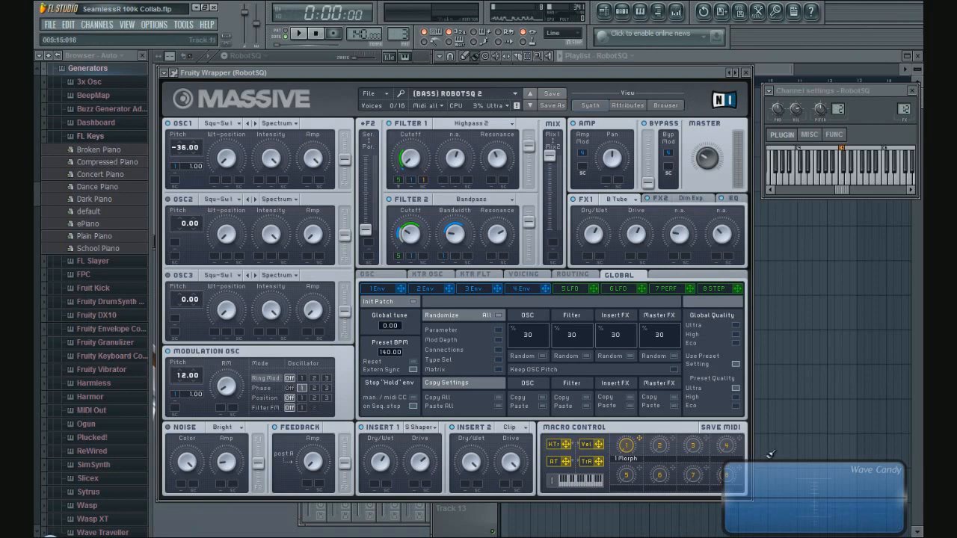
Step: Bring Massive back to the front, sound a note and mute the envelope modulation on OSC1's pitch
click(797, 313)
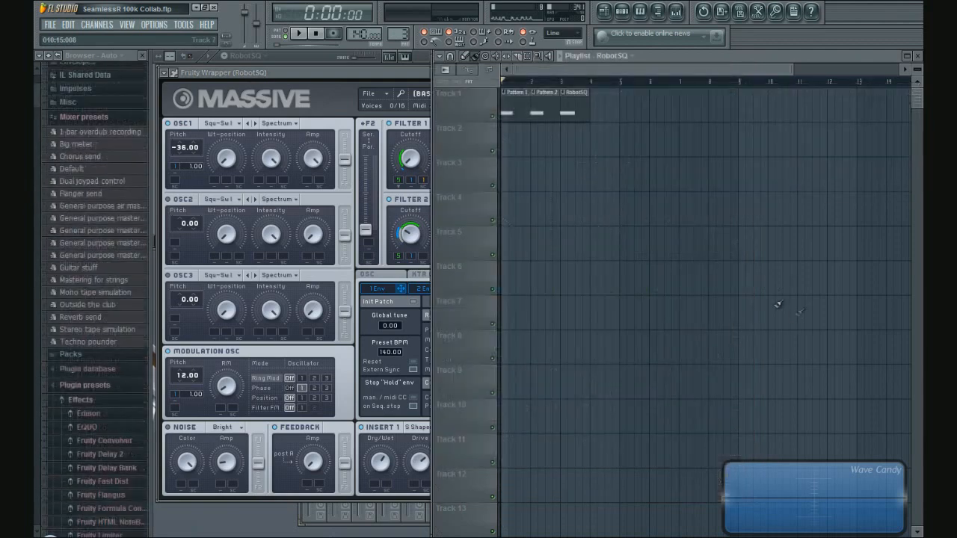
drag(399, 74, 402, 74)
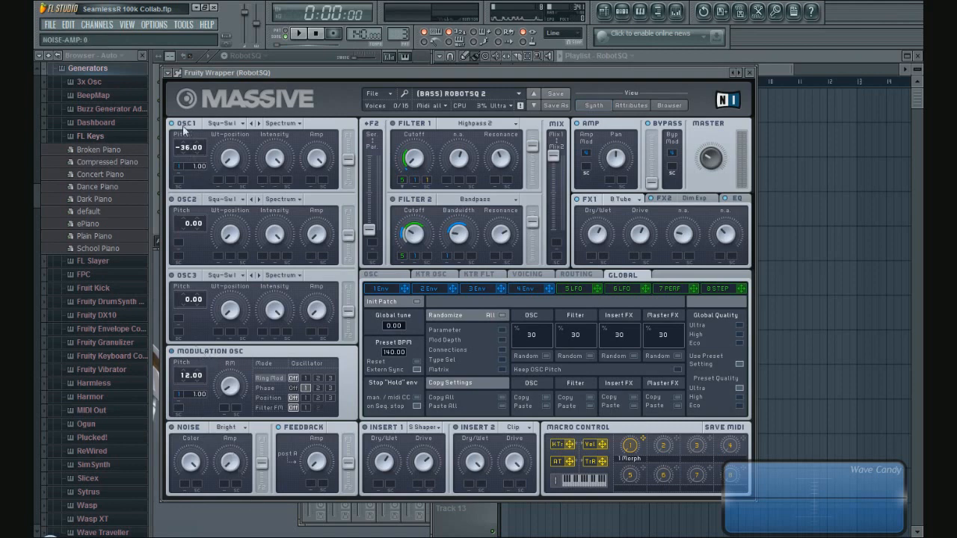
key(r)
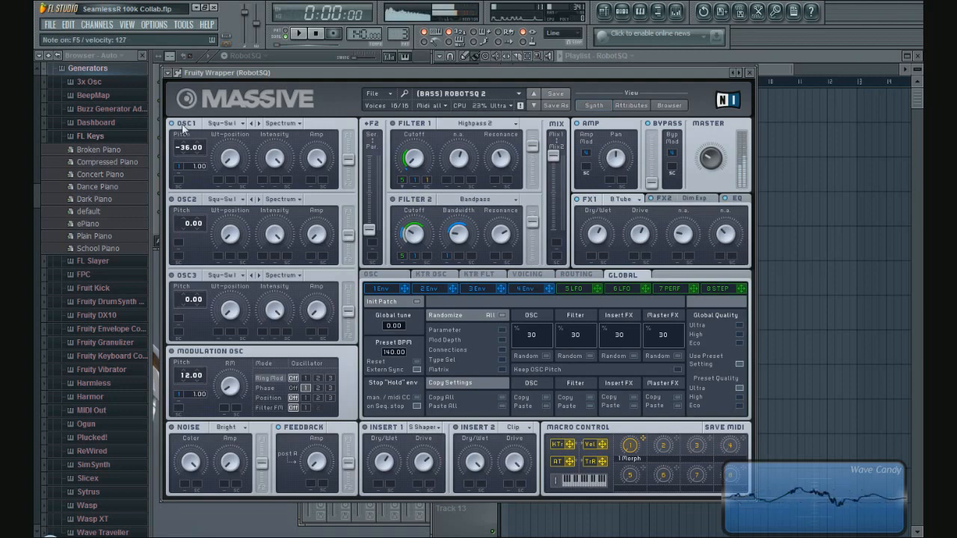
right_click(180, 165)
click(194, 184)
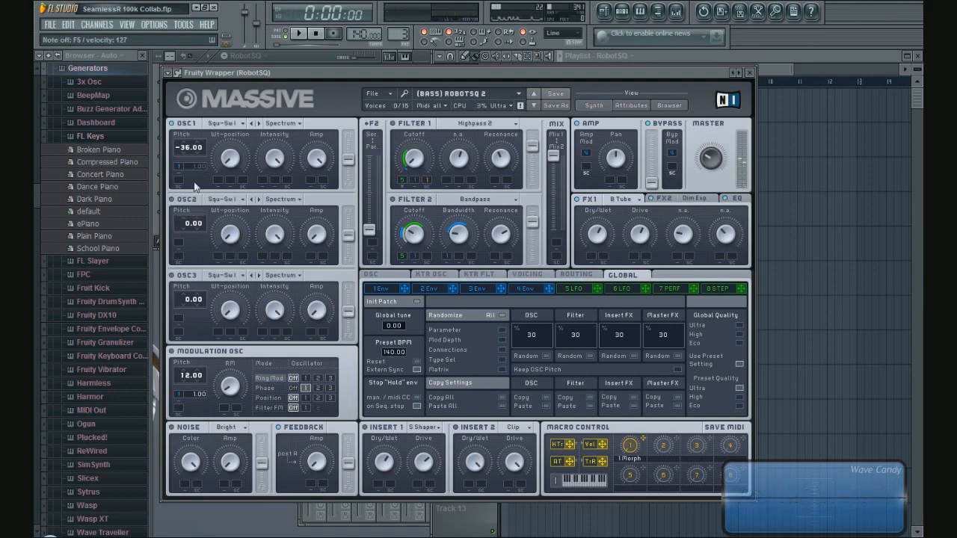
Step: Reduce the voicing to 1 unison voice and switch off the Pitch Cutoff and Pan Position unison spreads
click(538, 276)
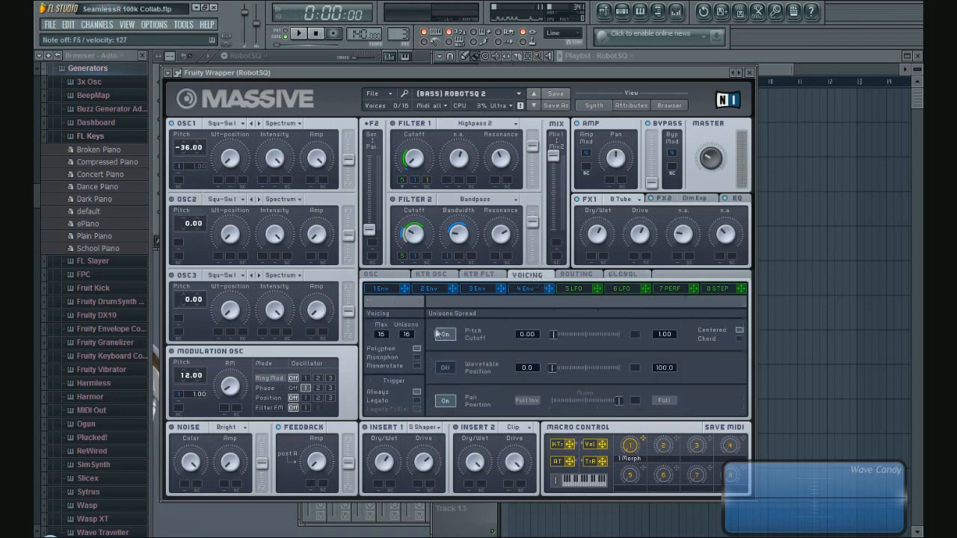
drag(407, 334, 437, 492)
click(447, 335)
click(447, 401)
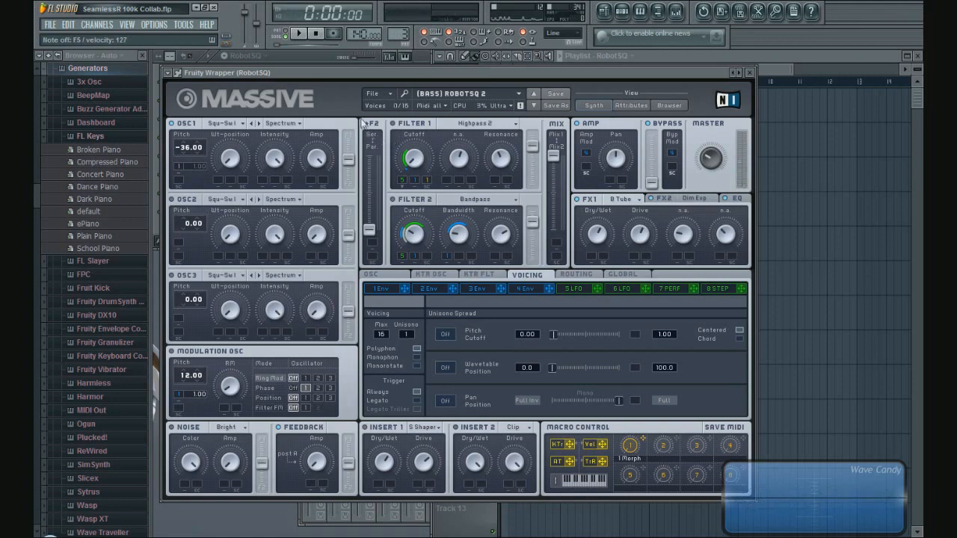
Step: Unmute the envelope modulation on OSC1's pitch and inspect envelope 1 while sounding a note
right_click(182, 169)
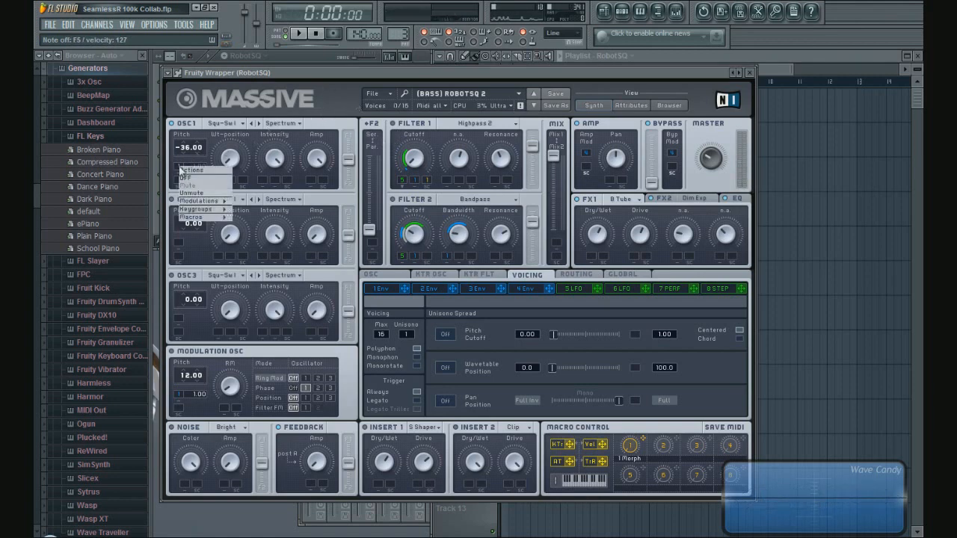
click(193, 193)
click(380, 290)
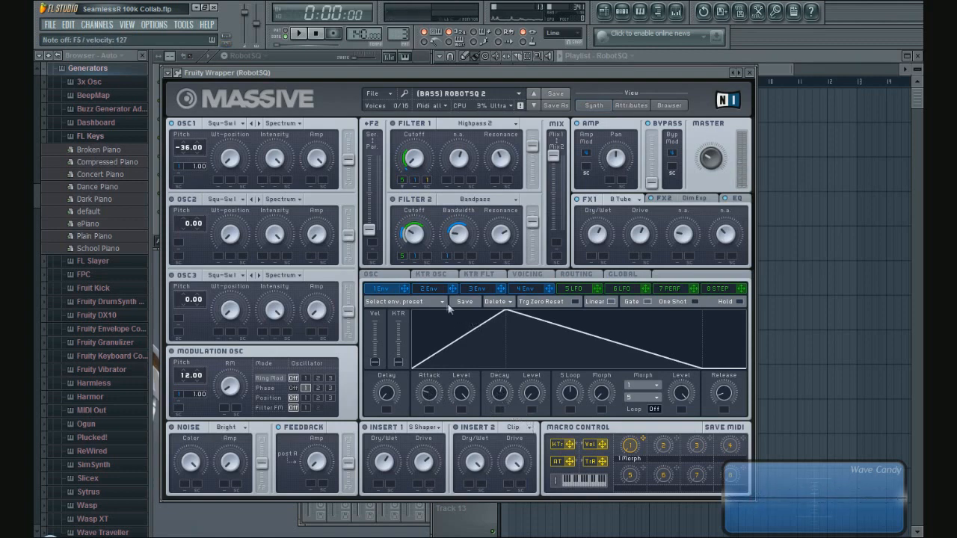
key(v)
Step: Show the modulation oscillator's Phase mode for oscillator 1, remove the macro 1 modulation from its Phase knob, and audition the patch
click(305, 388)
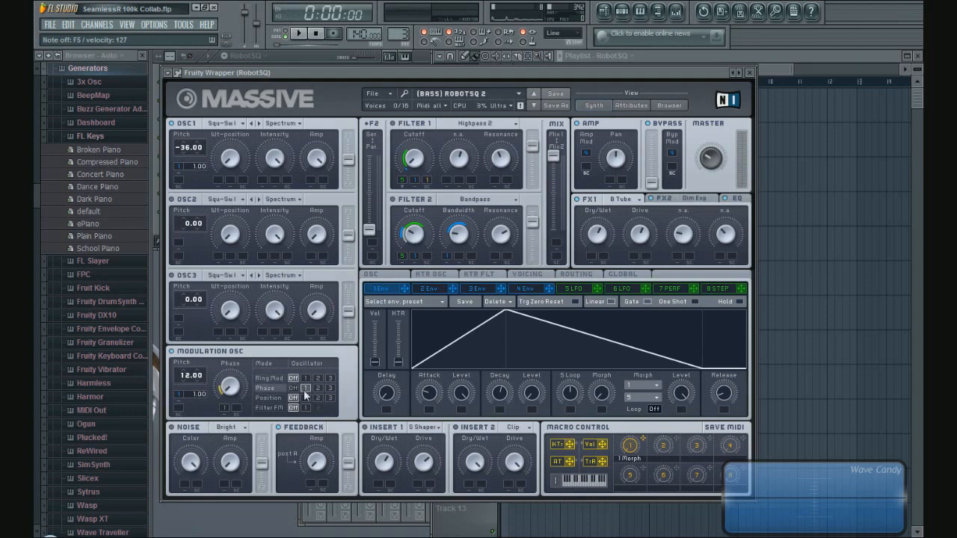
right_click(223, 409)
click(232, 419)
drag(630, 427, 630, 411)
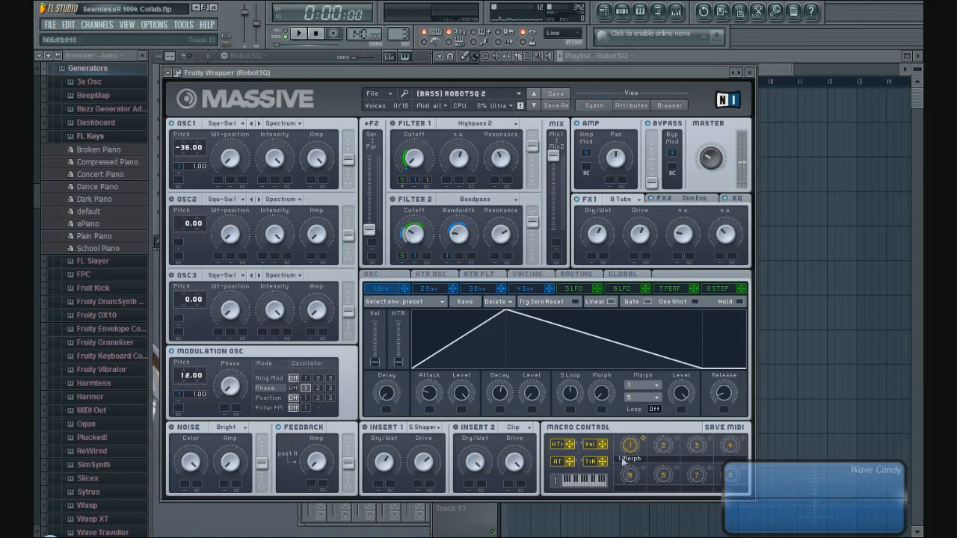
key(v)
Step: Move Massive aside, check the RobotSQ note in the piano roll, and return to the synth
drag(253, 76, 339, 90)
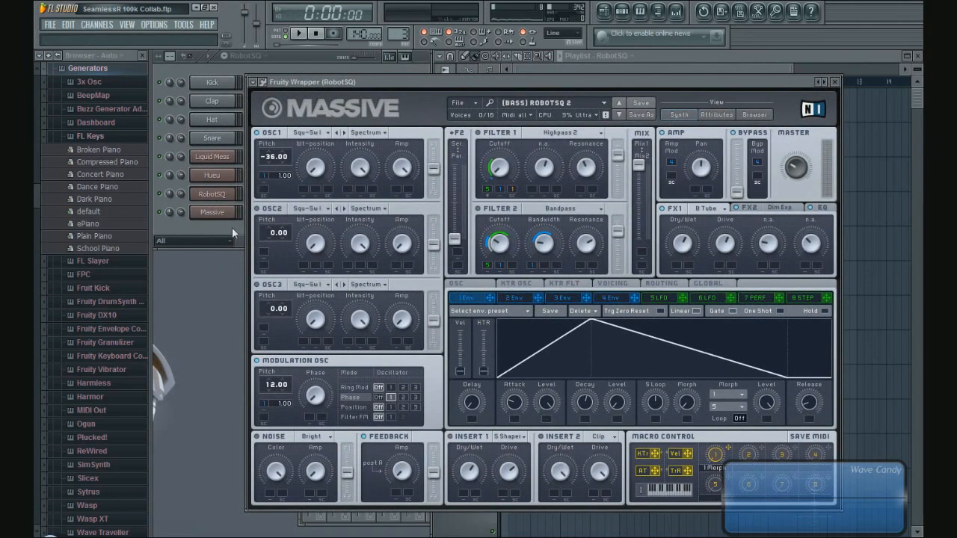
click(232, 227)
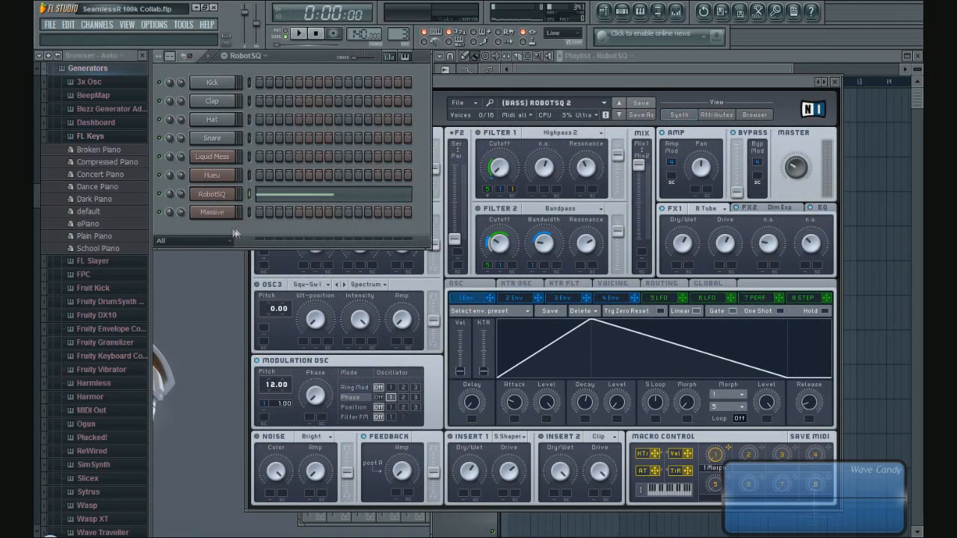
click(284, 203)
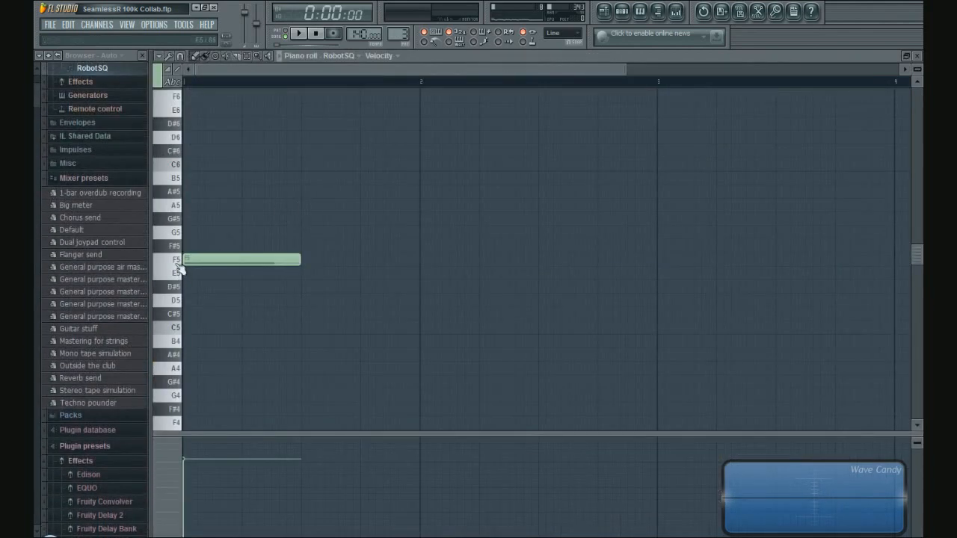
click(917, 56)
click(540, 82)
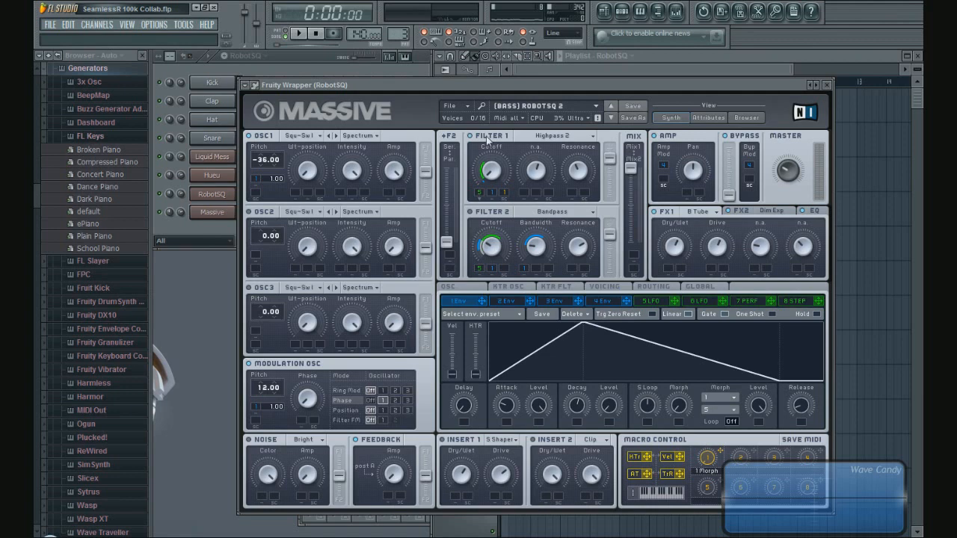
Step: Audition the filtered sound and inspect LFO 5 and envelope 1 that modulate the filters
key(v)
key(v)
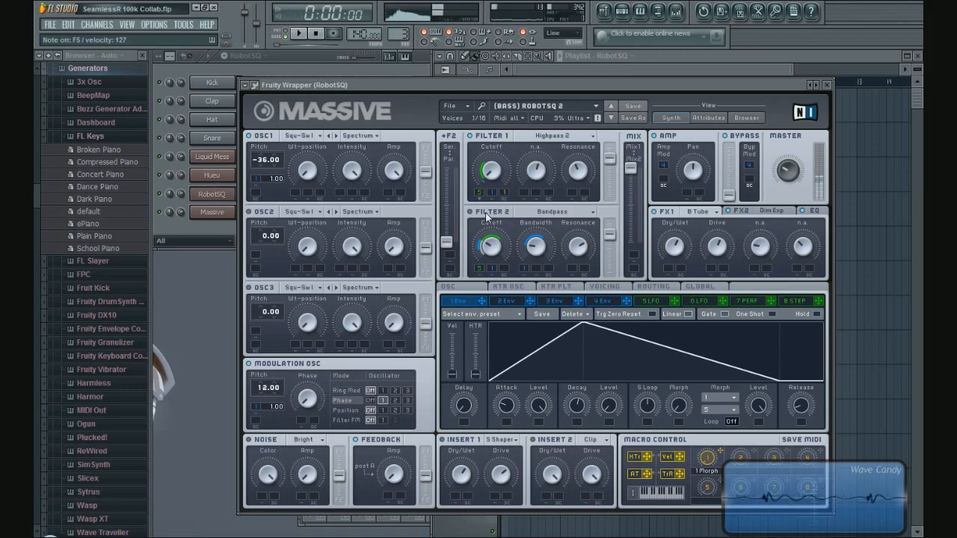
click(662, 300)
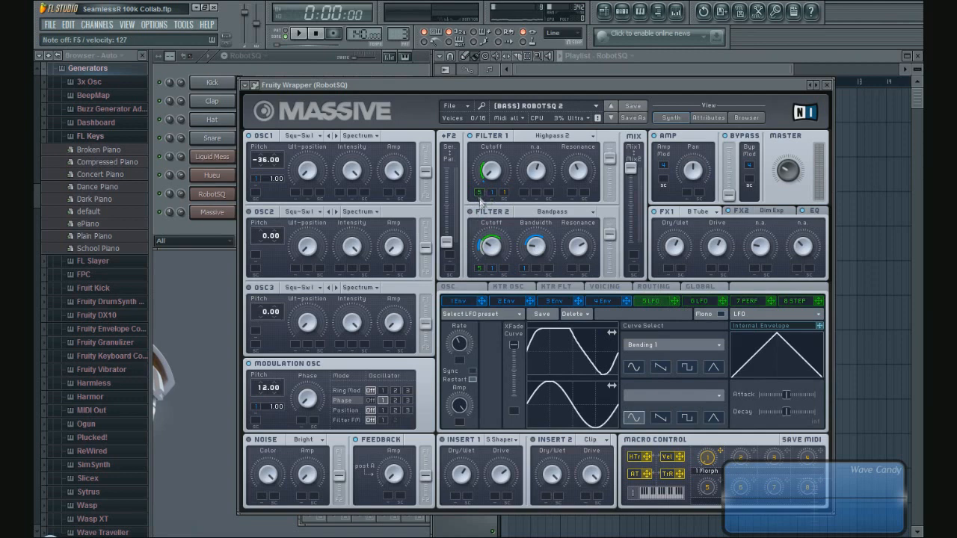
click(457, 301)
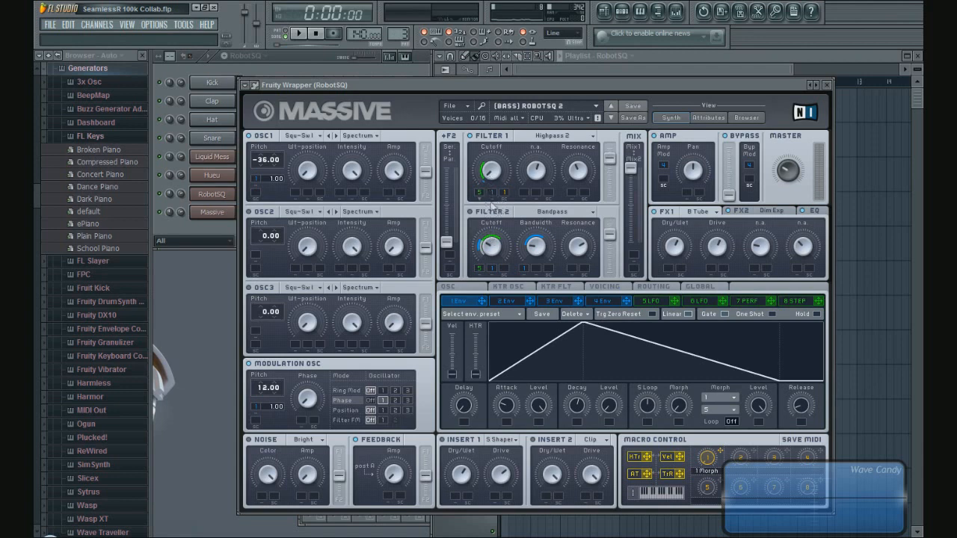
Step: Remove the macro 1 modulation from Filter 1's cutoff and audition the patch
drag(491, 174, 498, 193)
right_click(505, 195)
click(512, 205)
key(v)
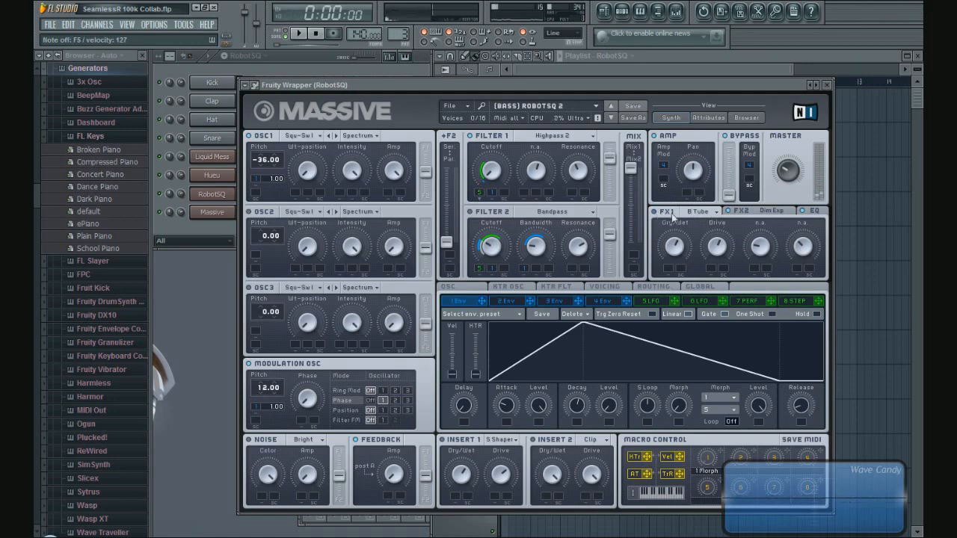
Step: Inspect Massive's FX2 and EQ settings while sounding a note, and return to FX1
click(747, 212)
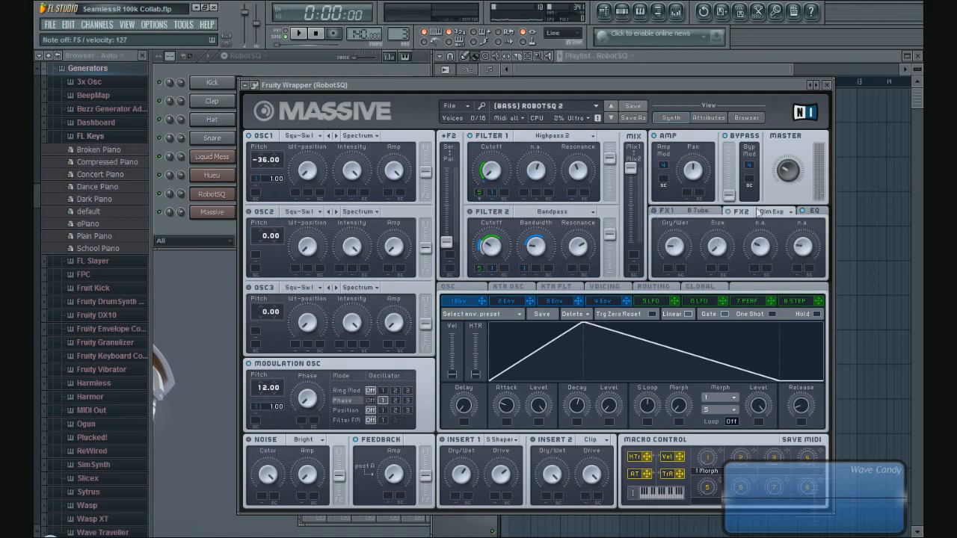
click(806, 212)
key(v)
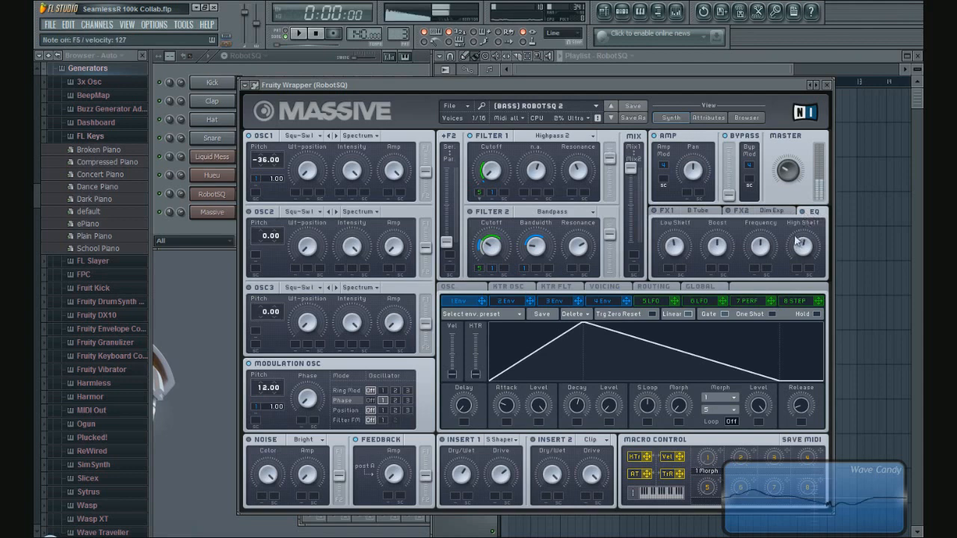
click(688, 215)
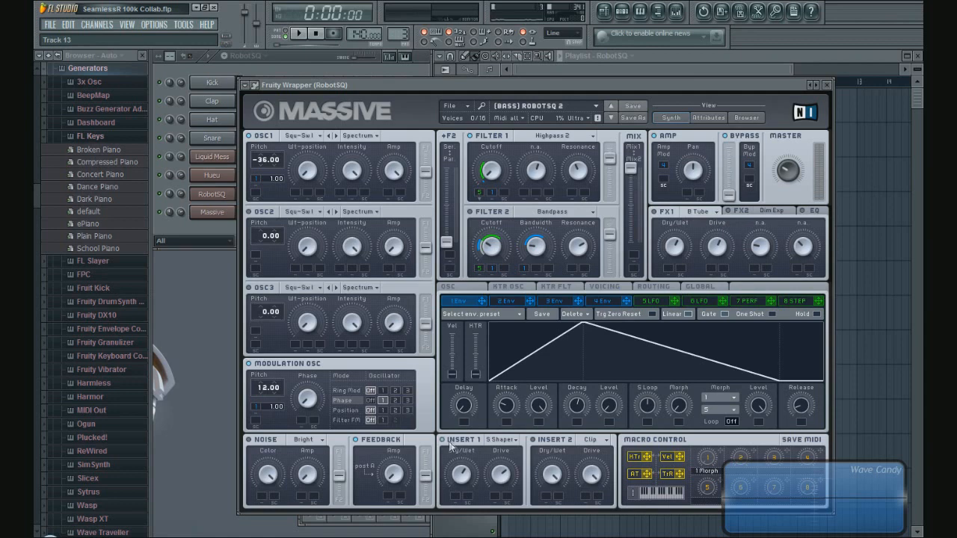
Step: Set Insert 1 to Sine Shaper and Insert 2 to Hardclipper
click(500, 442)
click(510, 491)
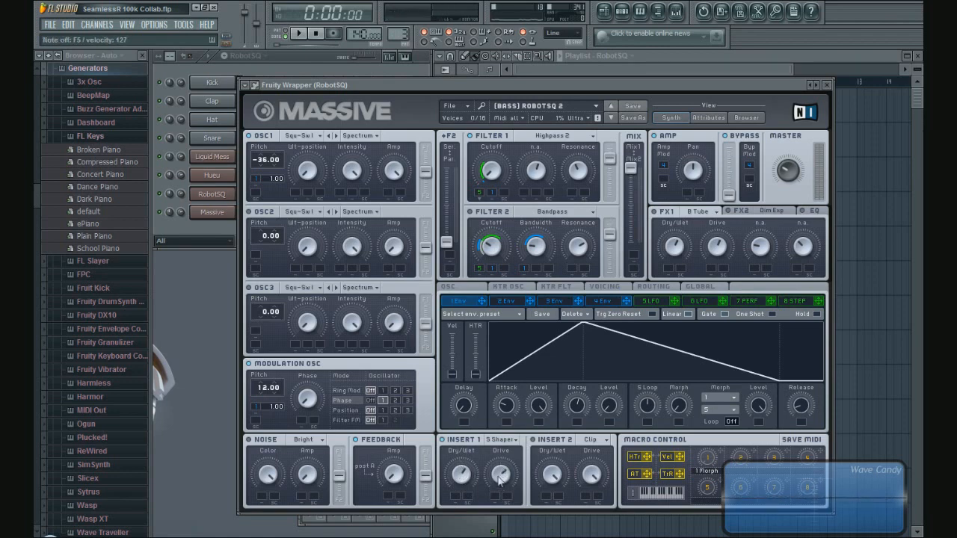
click(592, 440)
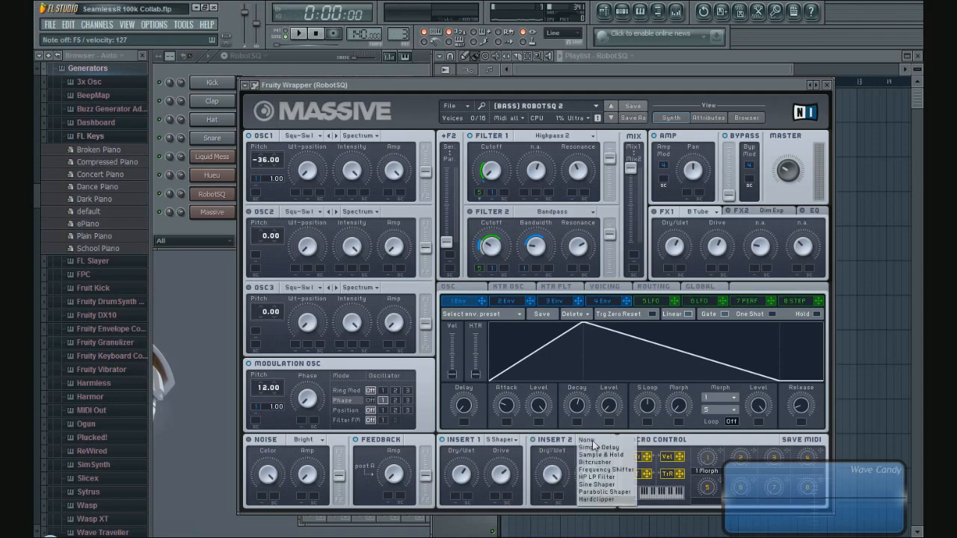
click(601, 500)
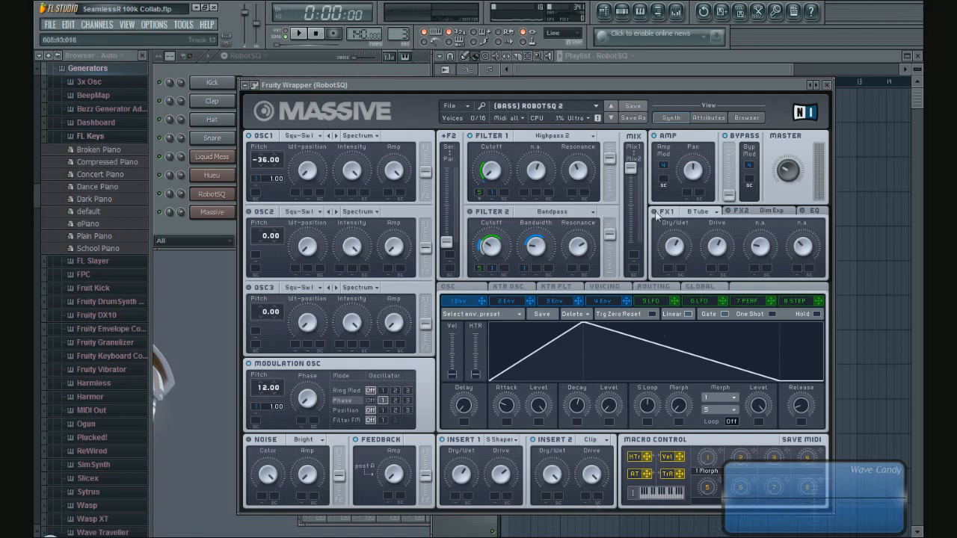
Step: Set FX1 to Brauner Tube and FX2 to Dimension Expander
click(701, 215)
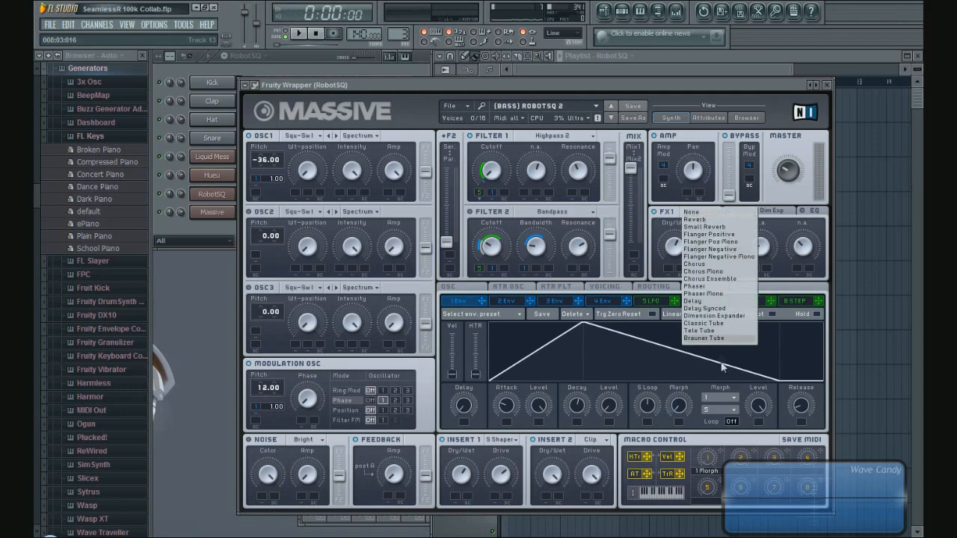
click(709, 340)
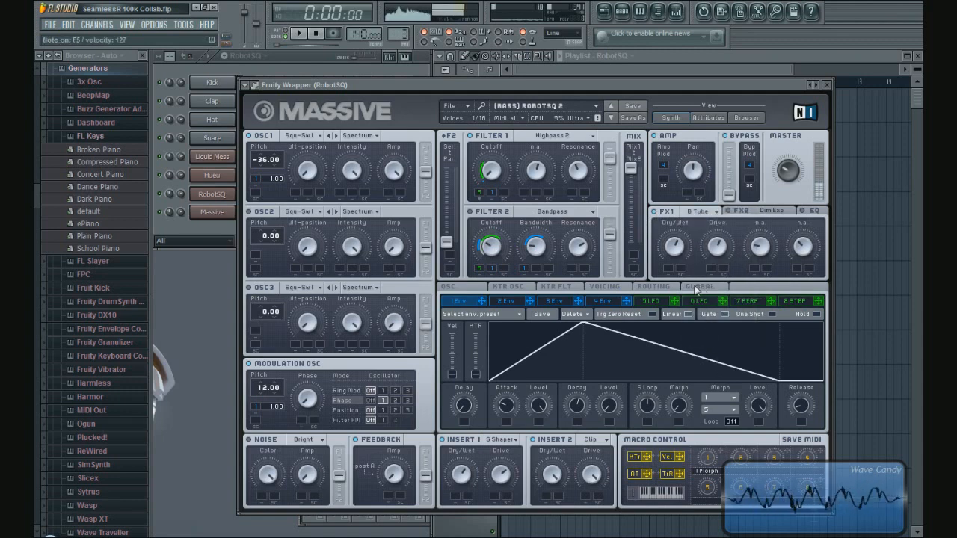
click(734, 212)
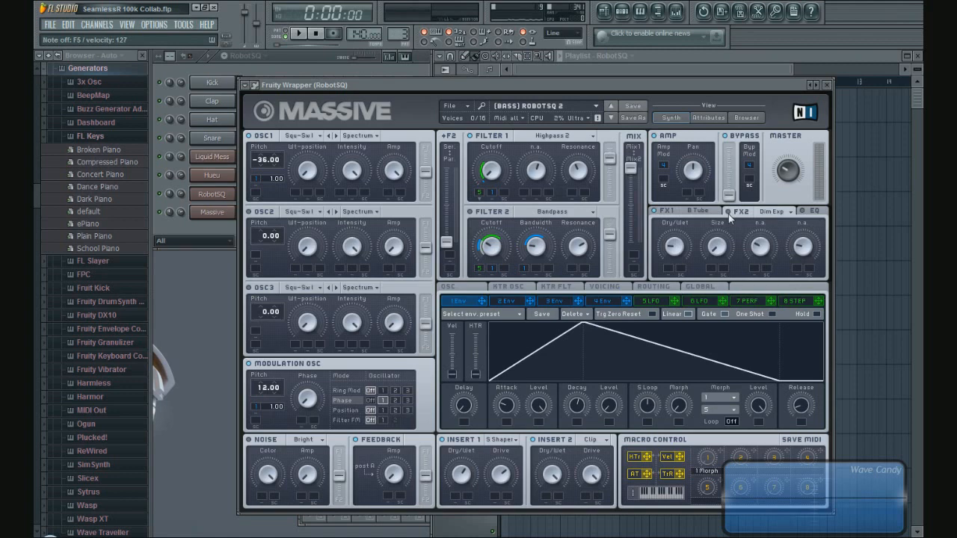
click(770, 211)
click(782, 317)
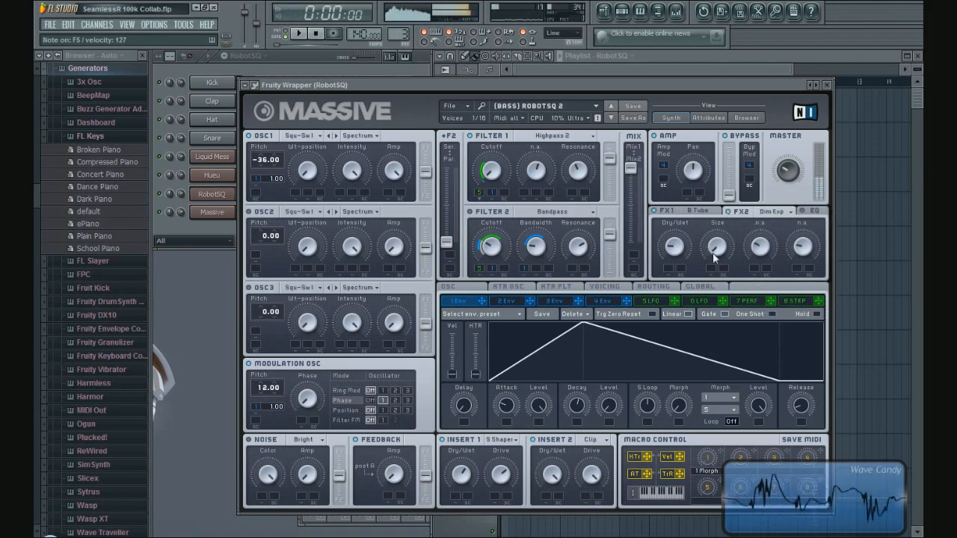
Step: Set the voicing to 16 unison voices and switch on the Pan Position spread at full width
click(605, 288)
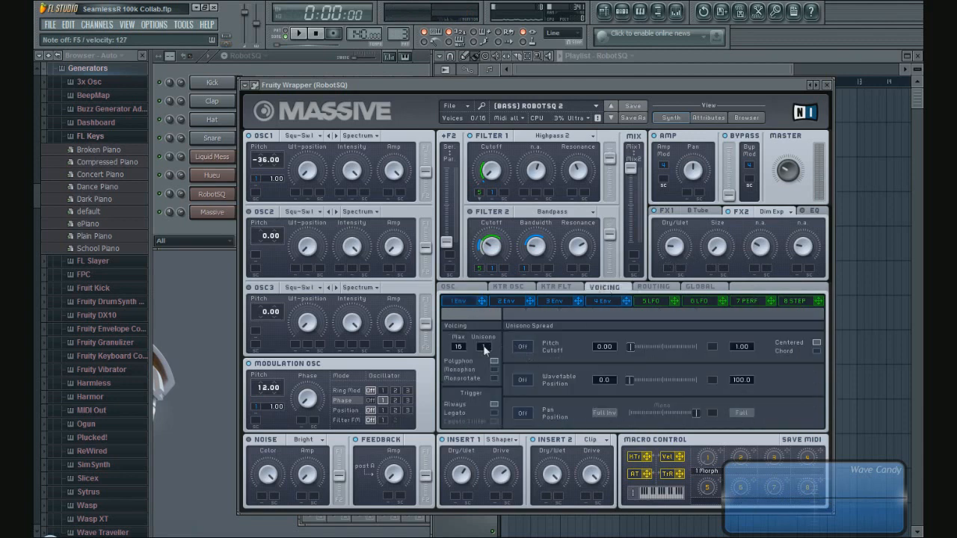
drag(485, 348, 488, 222)
click(519, 417)
drag(694, 413, 743, 416)
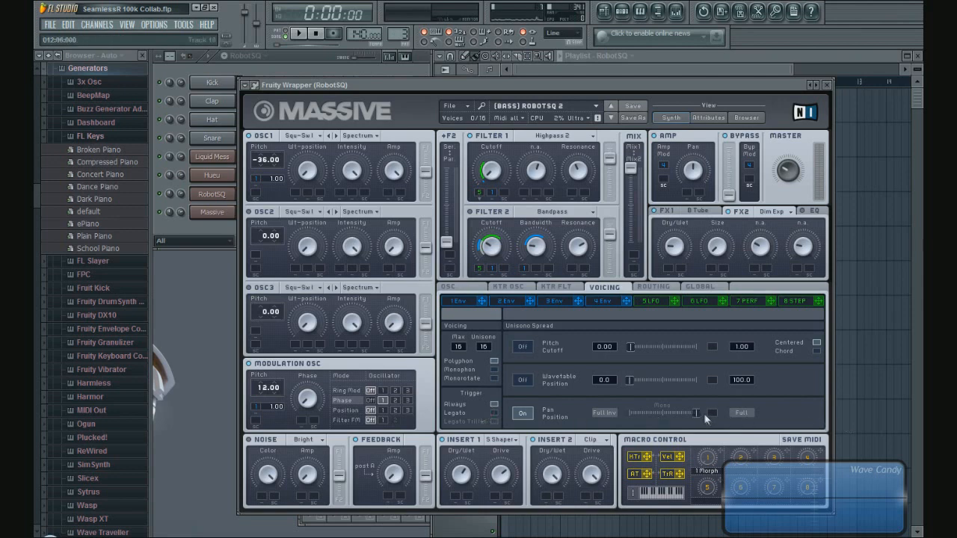
Step: Switch on the Pitch Cutoff spread in Massive's unison voicing settings
mouse_move(694, 413)
mouse_down()
mouse_move(616, 416)
mouse_move(698, 412)
mouse_up()
click(521, 349)
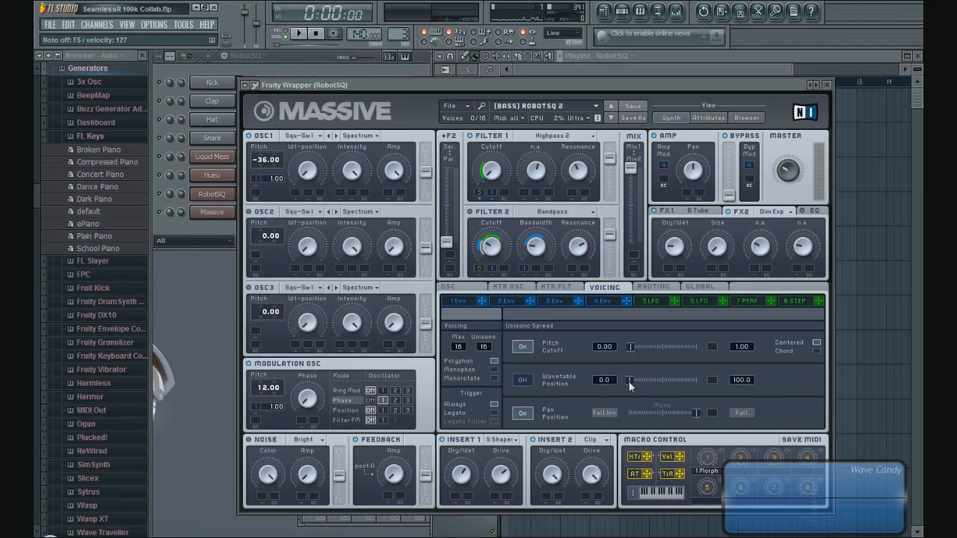
drag(630, 381, 631, 384)
drag(632, 383, 633, 396)
Step: Inspect Massive's EQ settings while sounding a note, and close the synth window
click(810, 212)
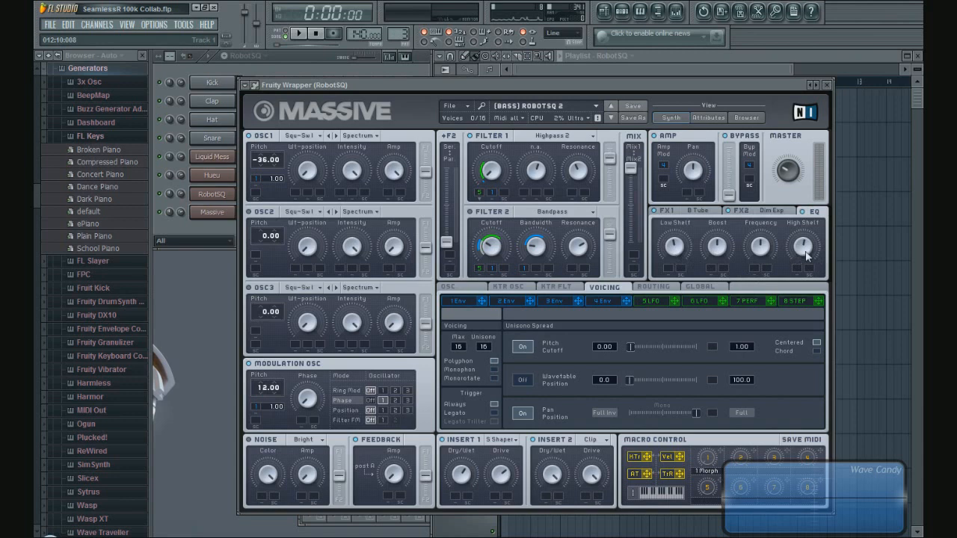
key(v)
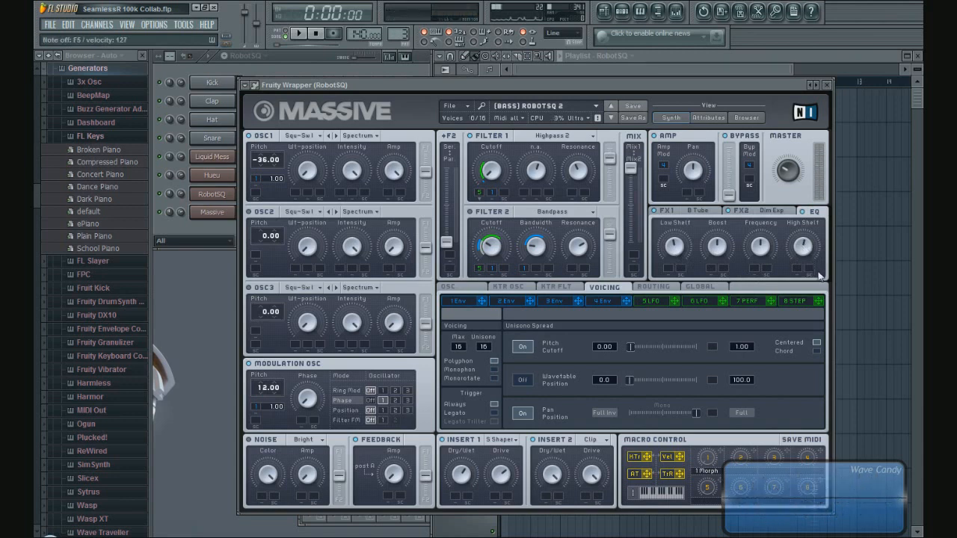
click(827, 85)
Step: Inspect the Fruity Reeverb 2 settings on the RobotSQ mixer track while sounding a note, and close the effect
key(F9)
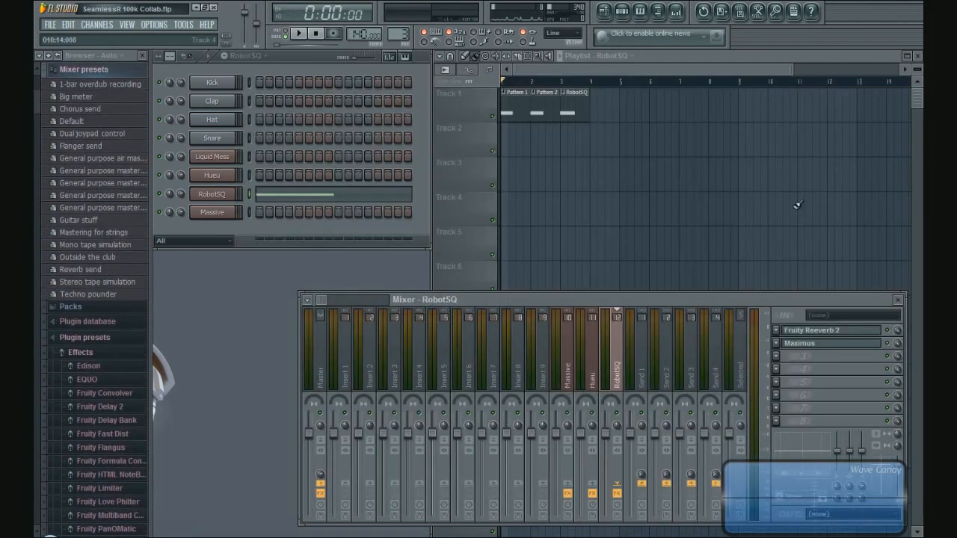
click(882, 331)
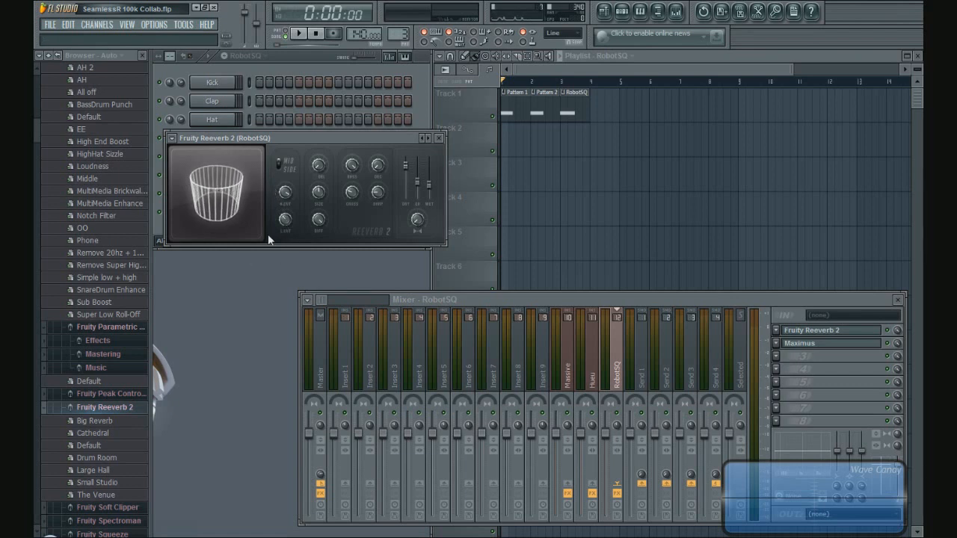
key(v)
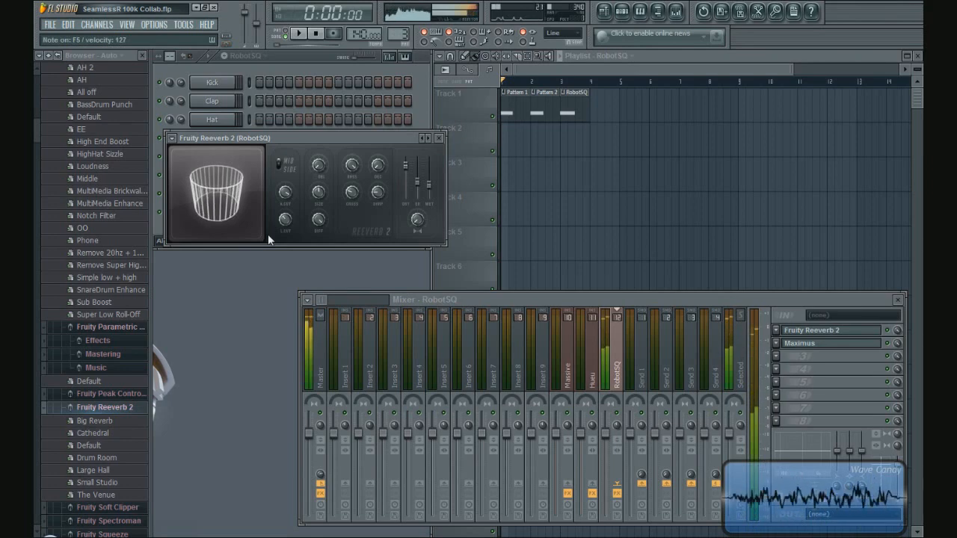
click(439, 137)
right_click(641, 242)
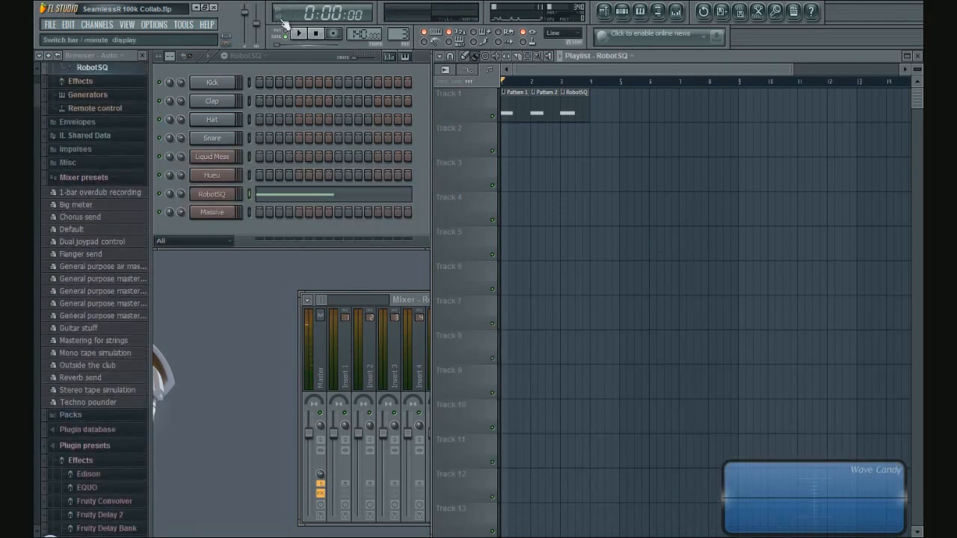
right_click(676, 363)
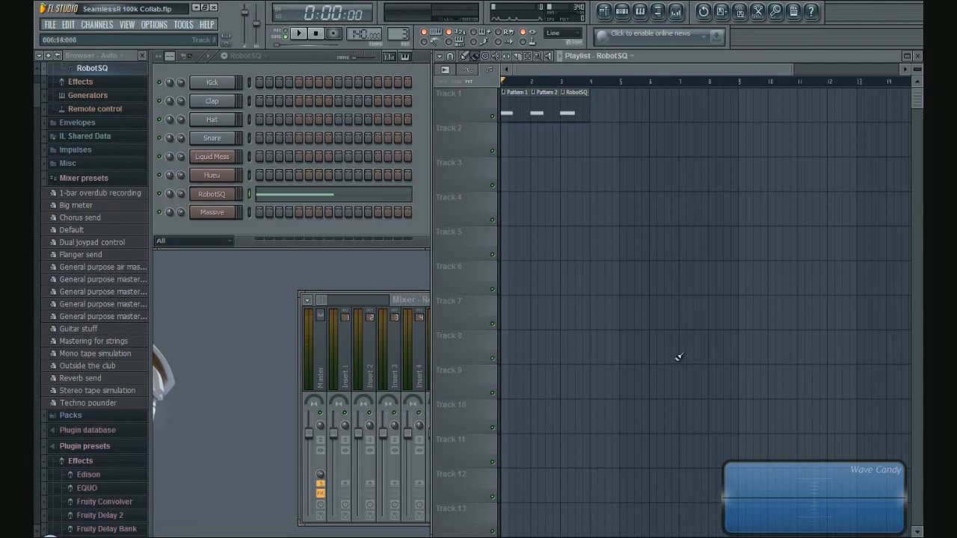